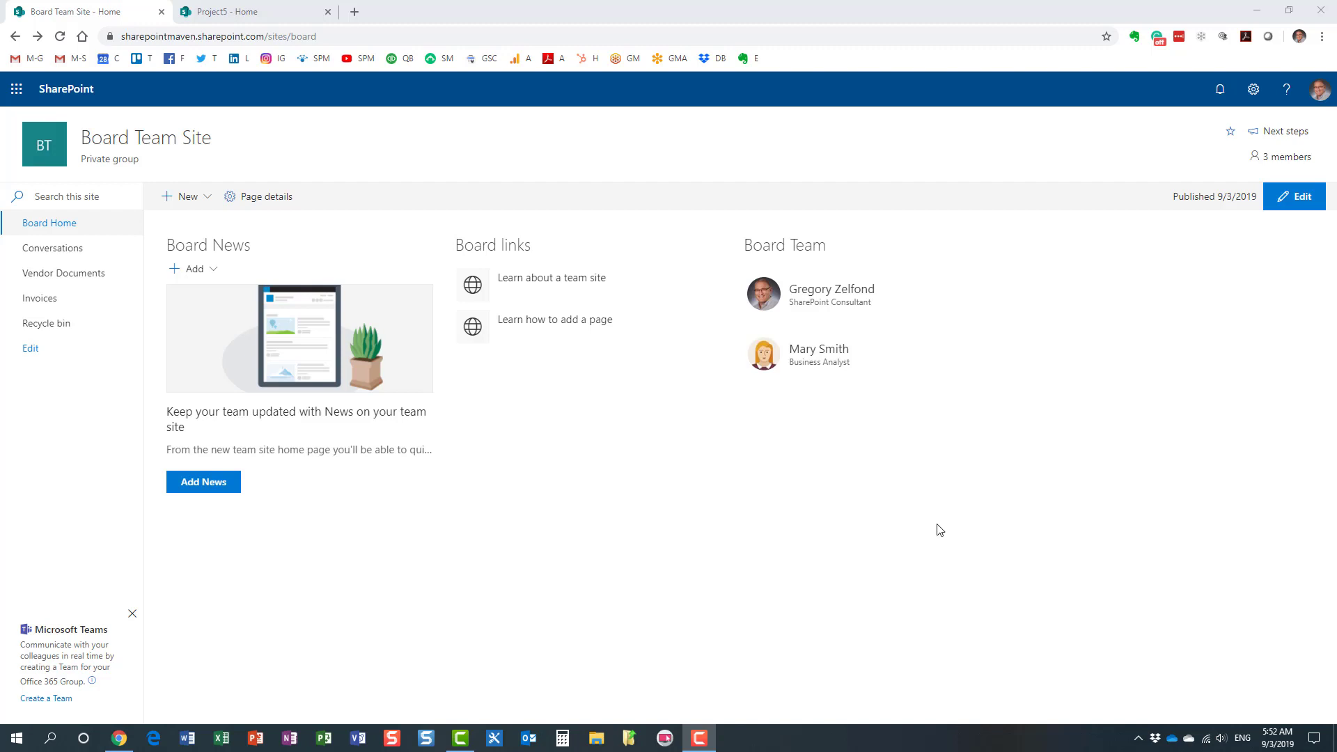
Step: Switch to the Project5 site and open the catalog of apps that can be added from its site contents
{"action": "left_click", "coordinate": [279, 18]}
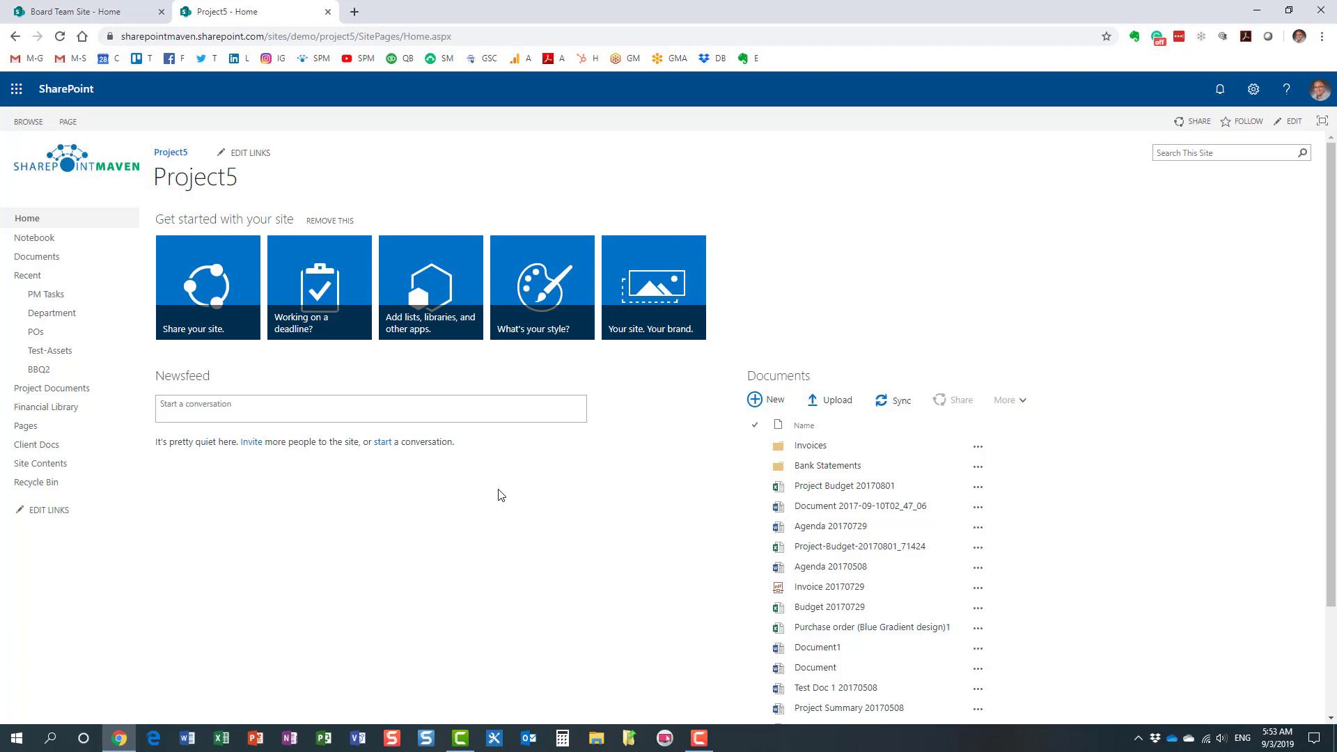
{"action": "left_click", "coordinate": [1254, 90]}
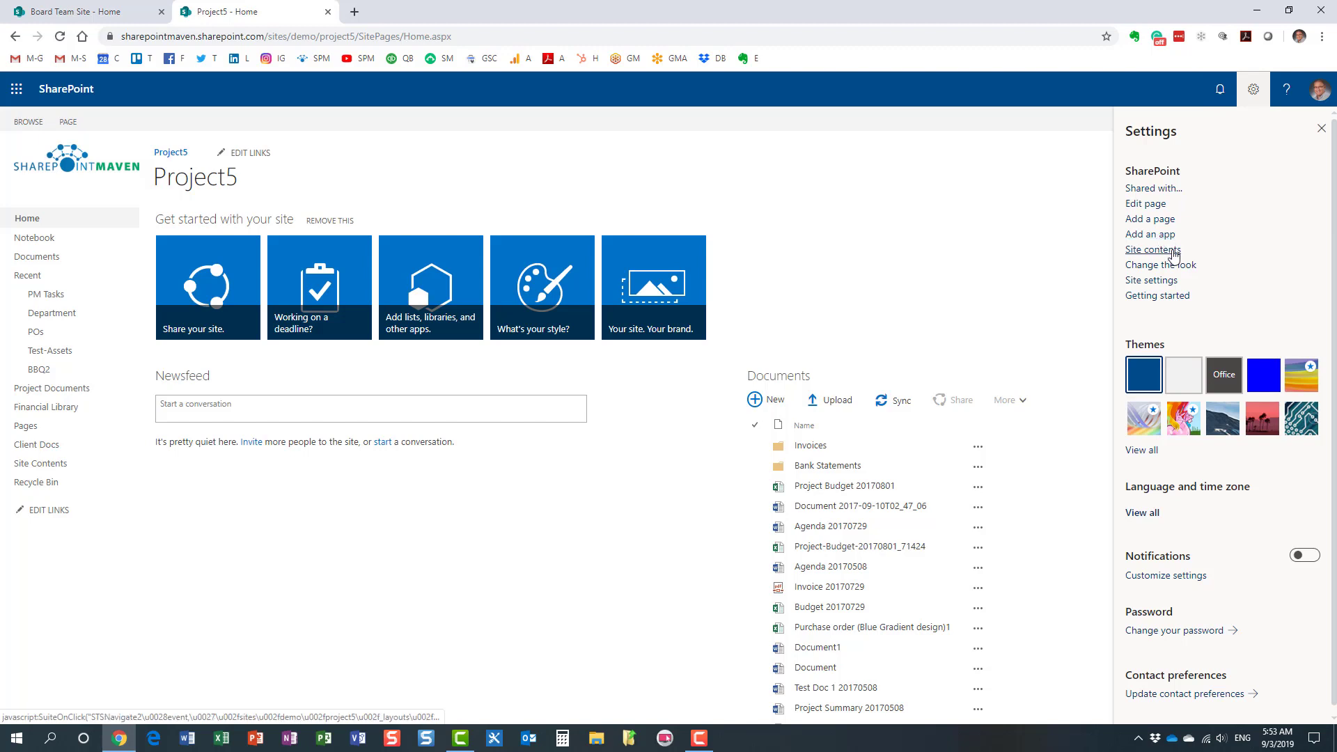
{"action": "left_click", "coordinate": [1174, 252]}
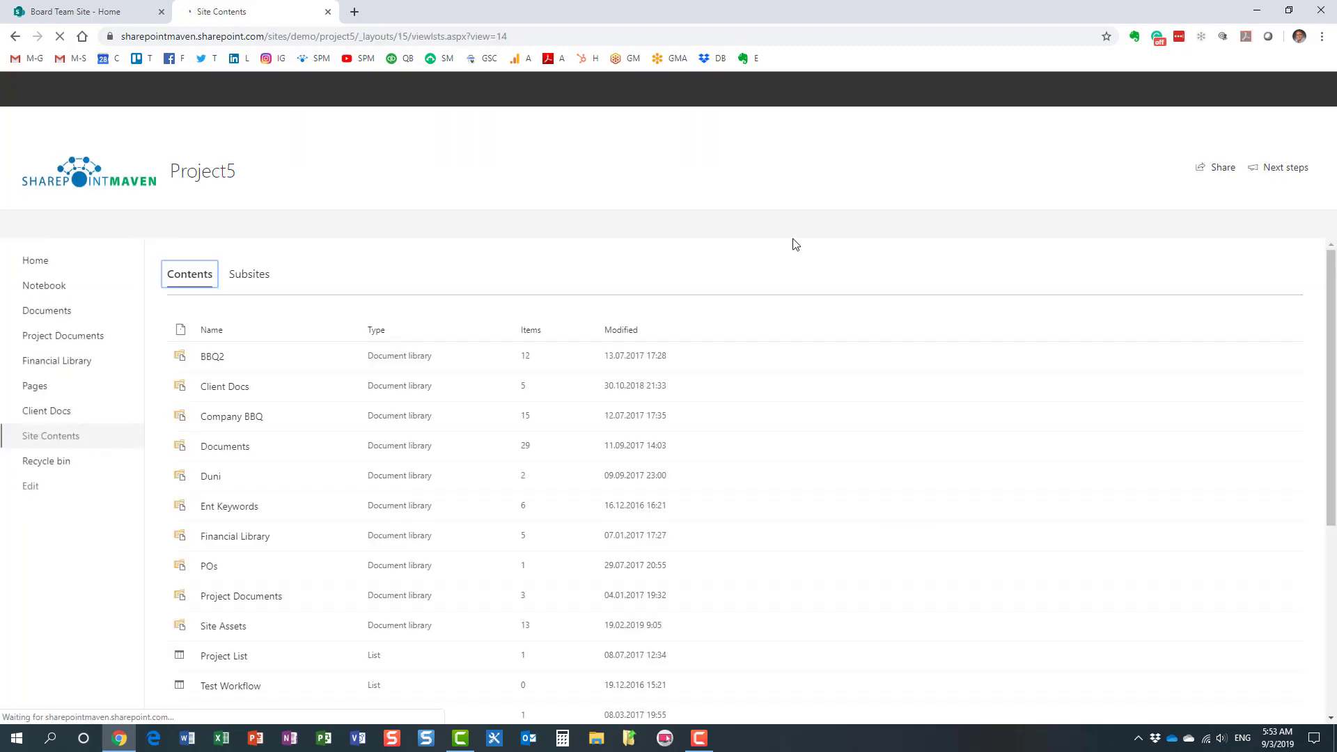
{"action": "left_click", "coordinate": [205, 232]}
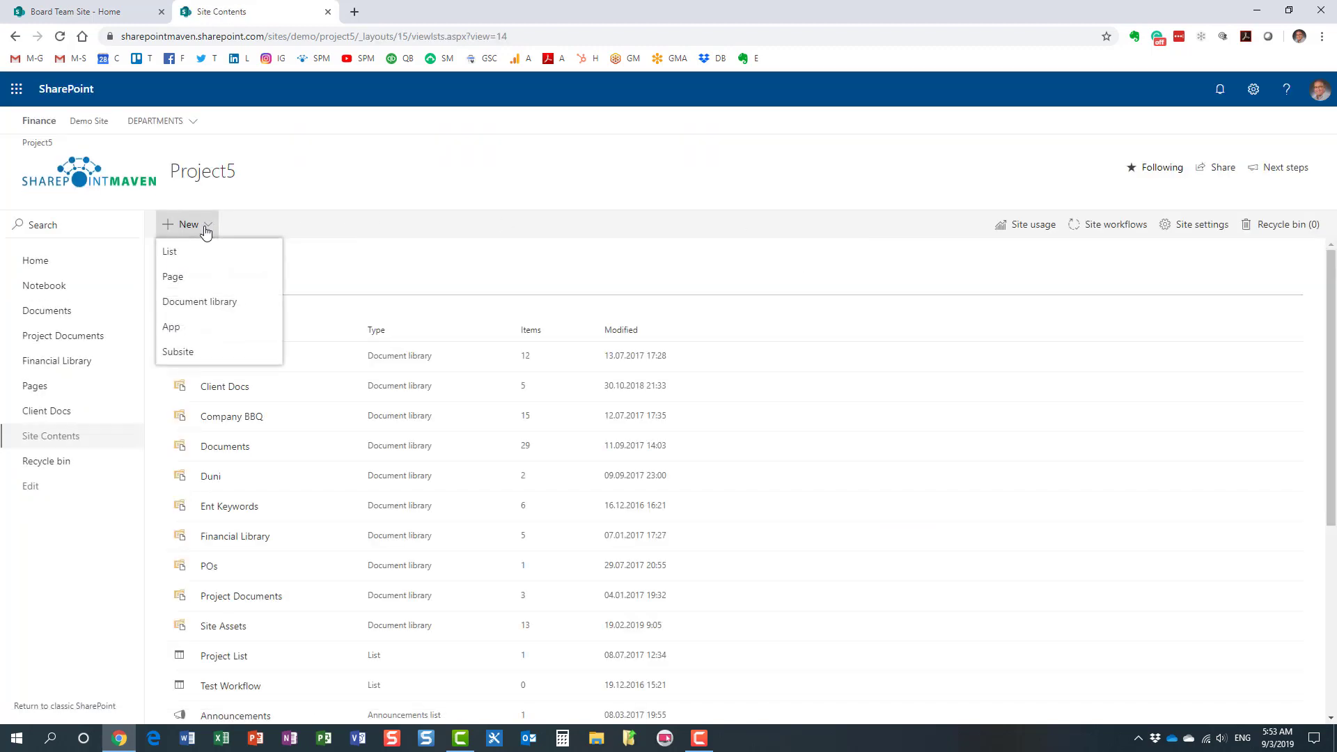
{"action": "left_click", "coordinate": [193, 330]}
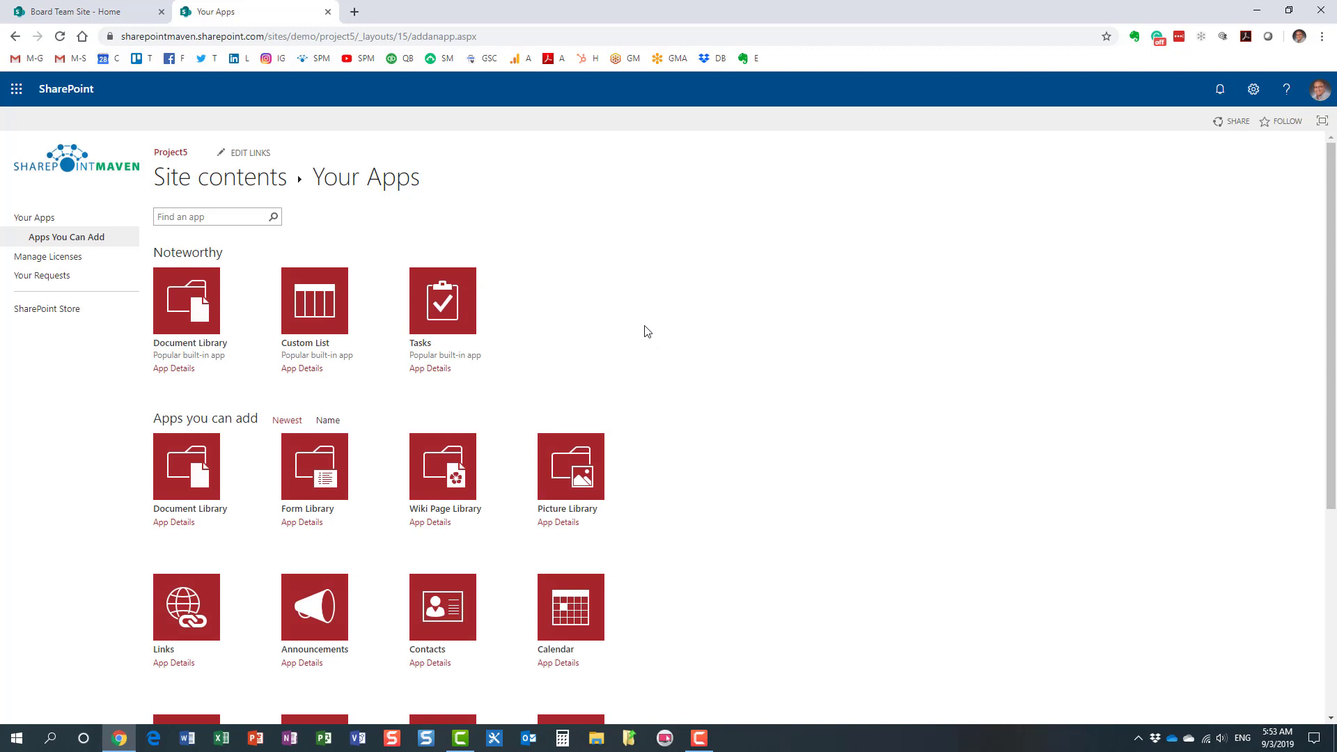
Step: Add a Contacts app named "Project Contacts" to the Project5 site
{"action": "scroll", "coordinate": [649, 272], "scroll_direction": "down", "scroll_amount": 2}
{"action": "scroll", "coordinate": [648, 271], "scroll_direction": "down", "scroll_amount": 2}
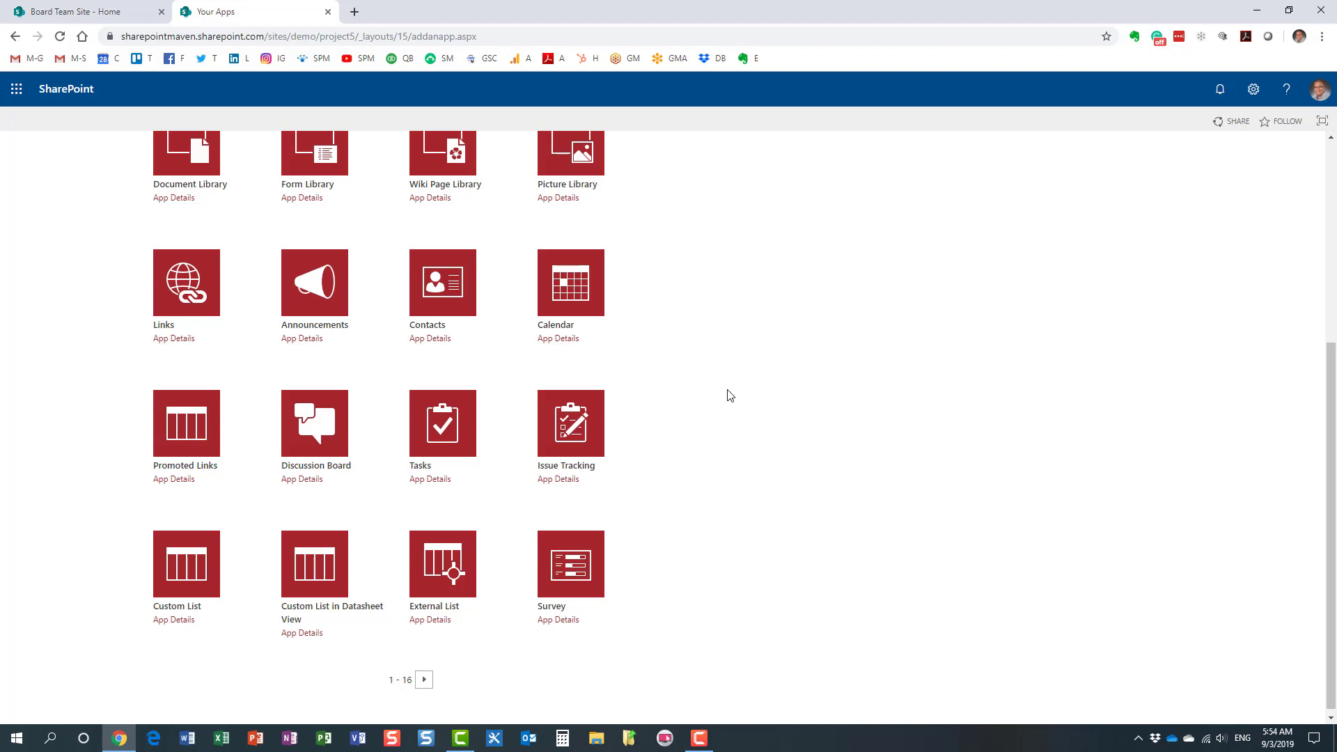
{"action": "scroll", "coordinate": [730, 395], "scroll_direction": "up", "scroll_amount": 2}
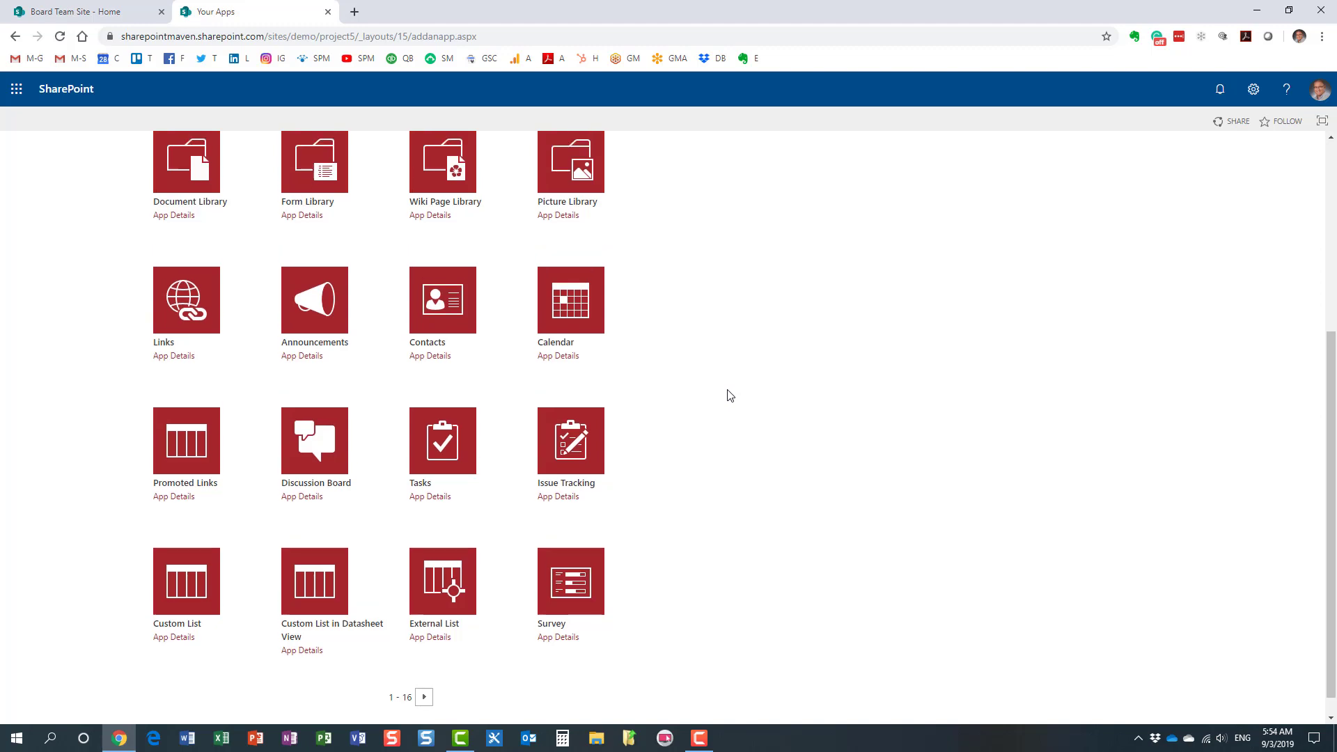
{"action": "scroll", "coordinate": [730, 395], "scroll_direction": "up", "scroll_amount": 1}
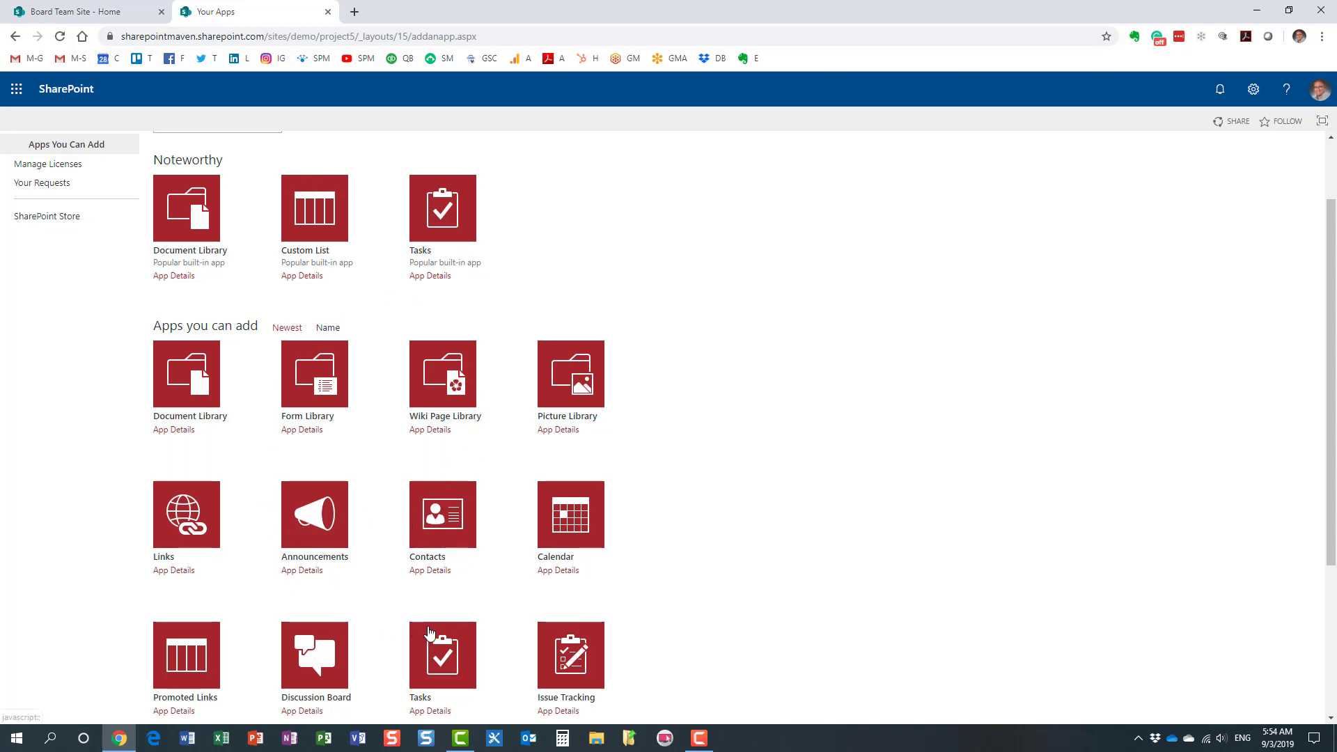
{"action": "scroll", "coordinate": [428, 627], "scroll_direction": "down", "scroll_amount": 2}
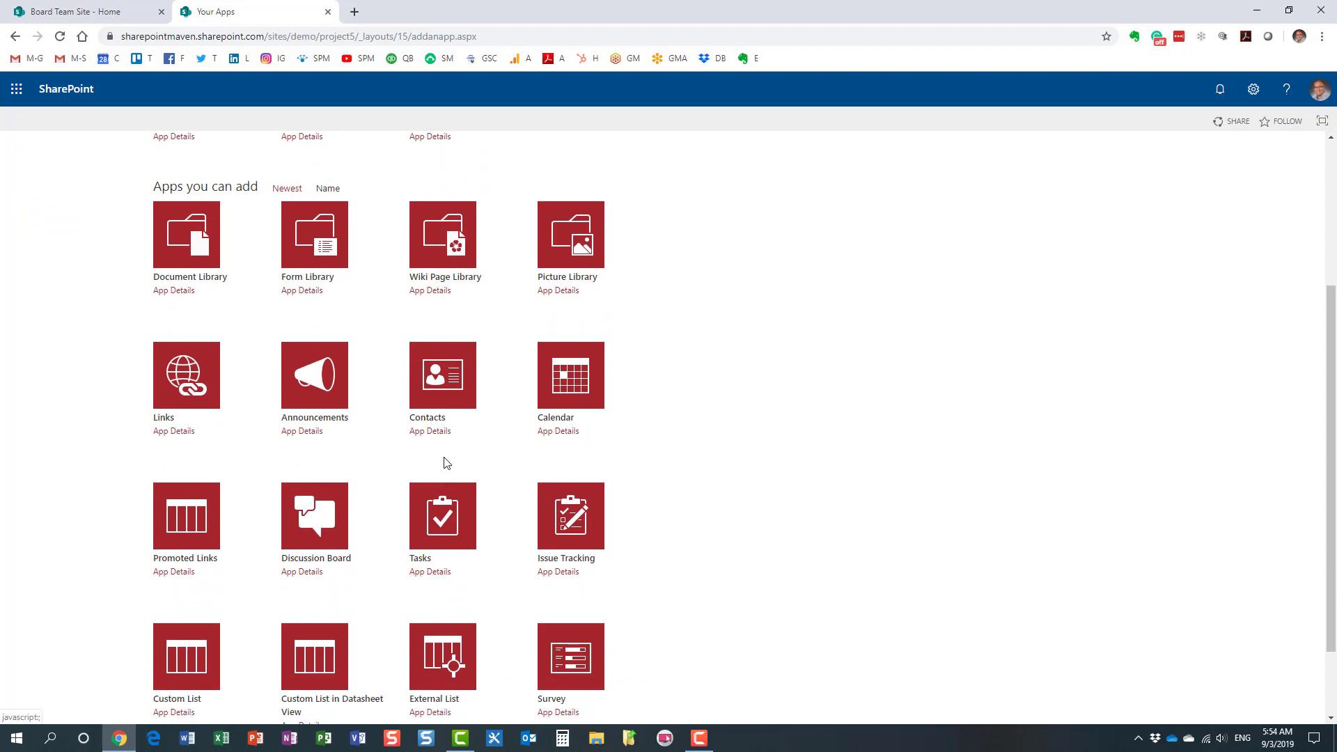
{"action": "left_click", "coordinate": [451, 386]}
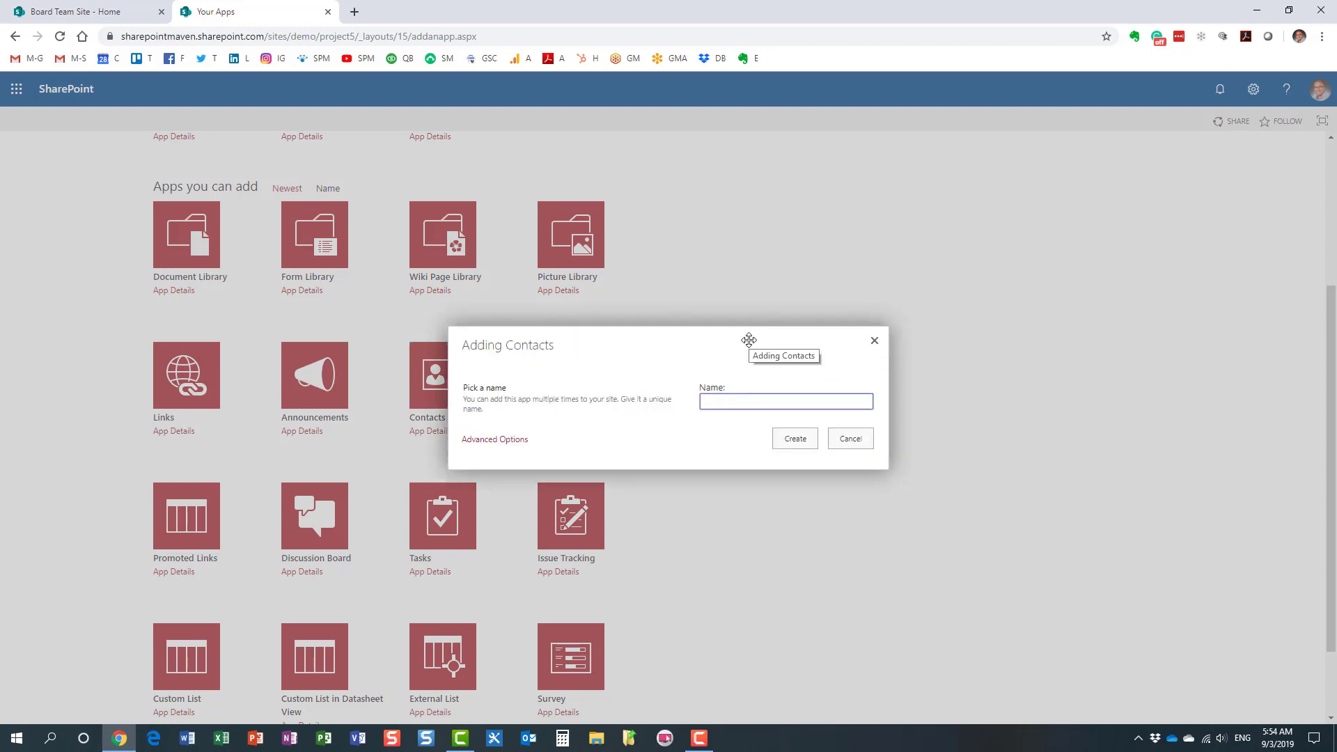
{"action": "type", "text": "Projec"}
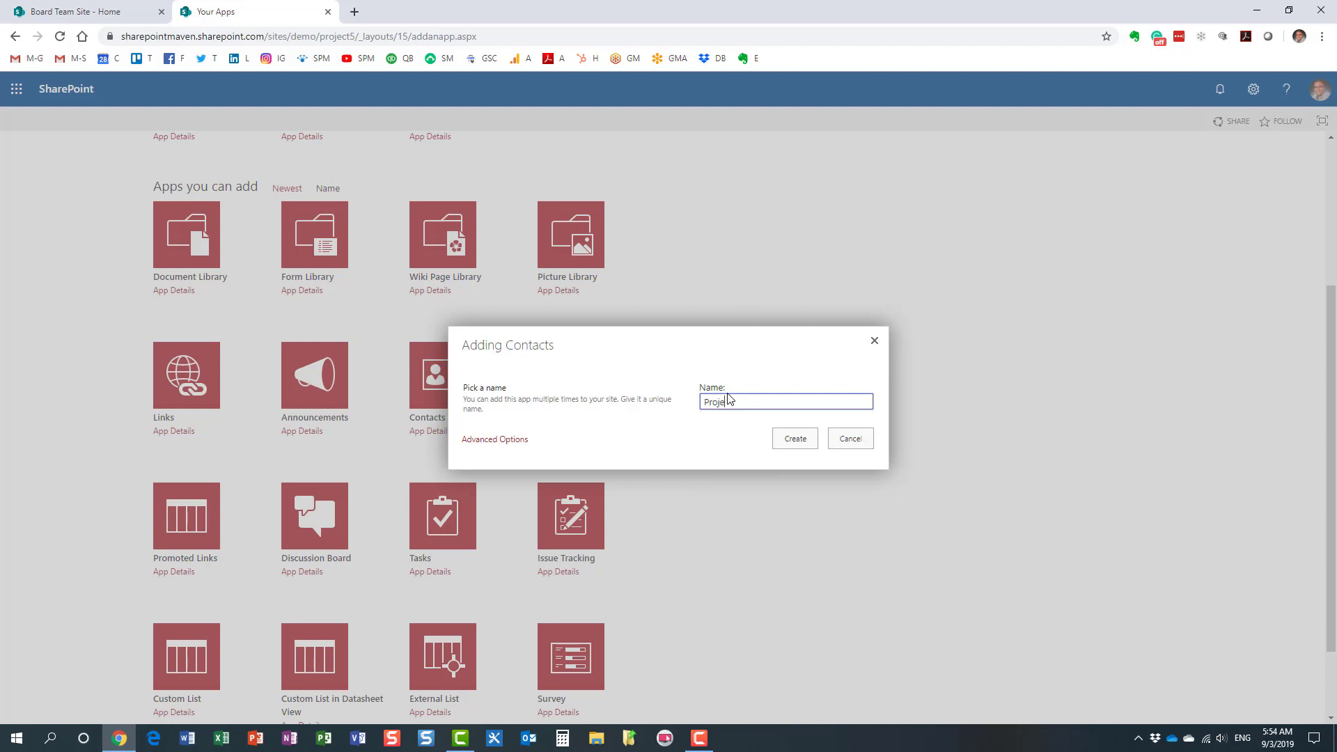
{"action": "type", "text": "t Contacts"}
{"action": "left_click", "coordinate": [791, 438]}
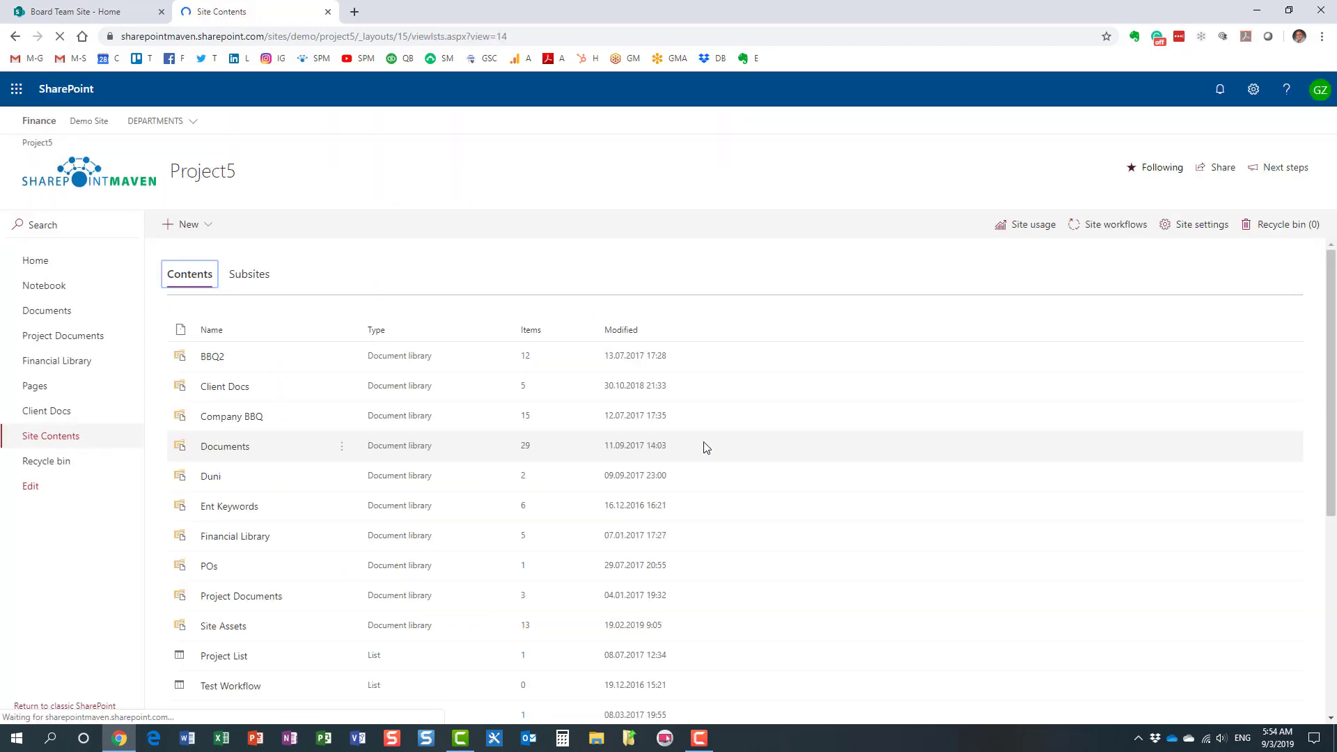
Step: Open the Project Contacts list from the Project5 site contents
{"action": "scroll", "coordinate": [301, 508], "scroll_direction": "down", "scroll_amount": 1}
{"action": "scroll", "coordinate": [297, 544], "scroll_direction": "down", "scroll_amount": 3}
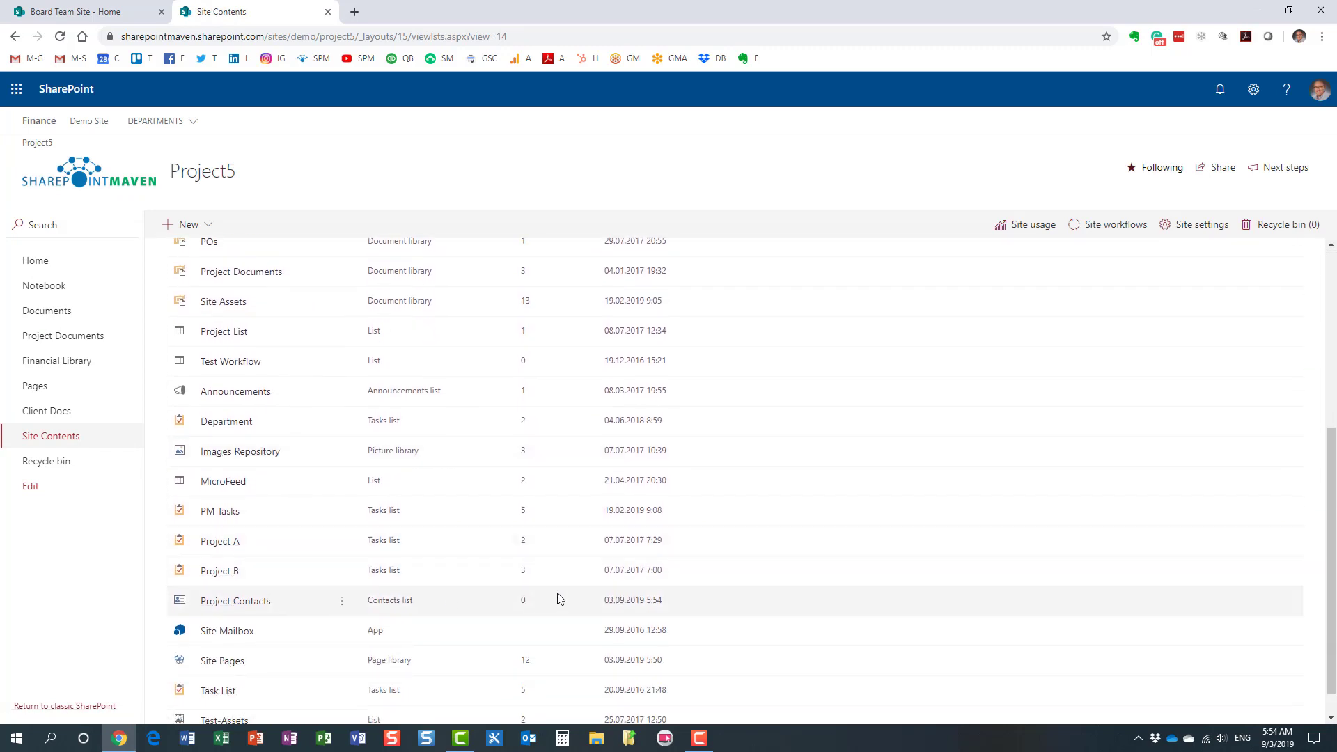
{"action": "left_click", "coordinate": [248, 601]}
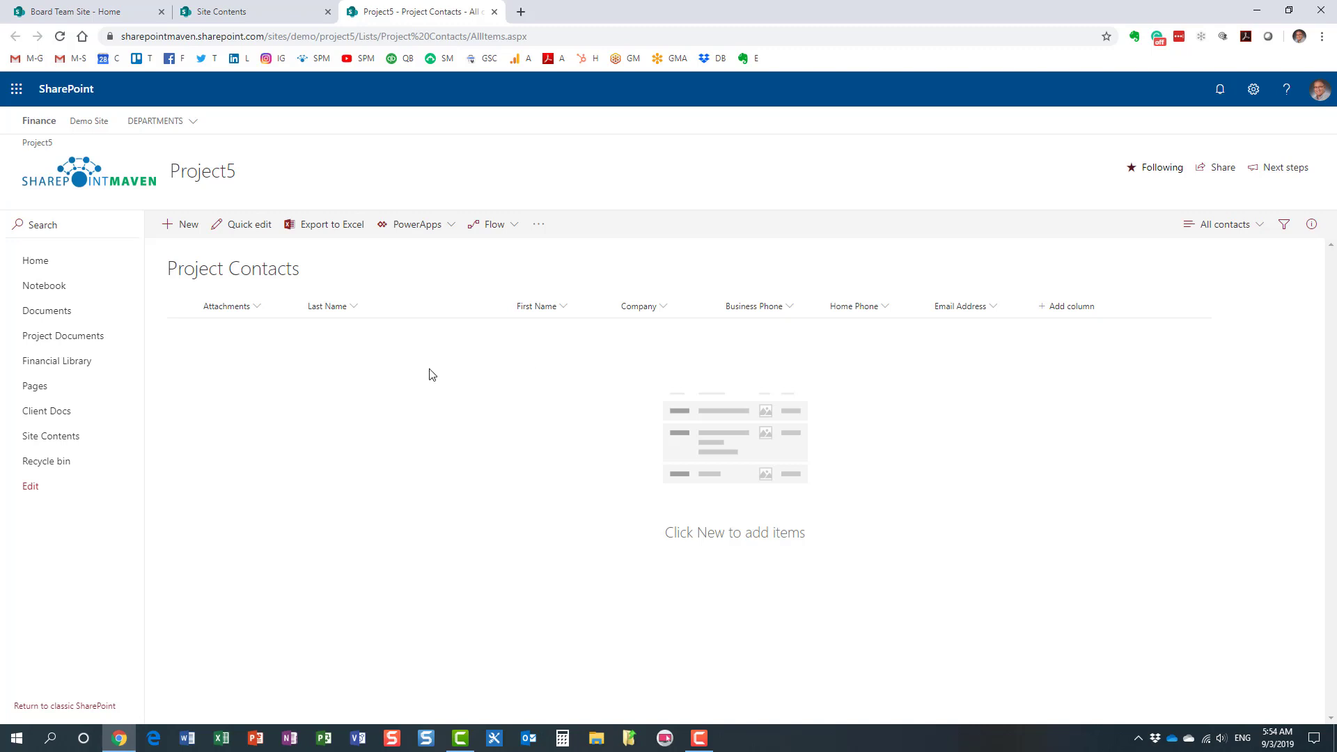
Step: Insert the Project Contacts list as a web part below the newsfeed on the Project5 home page and save the page
{"action": "left_click", "coordinate": [38, 263]}
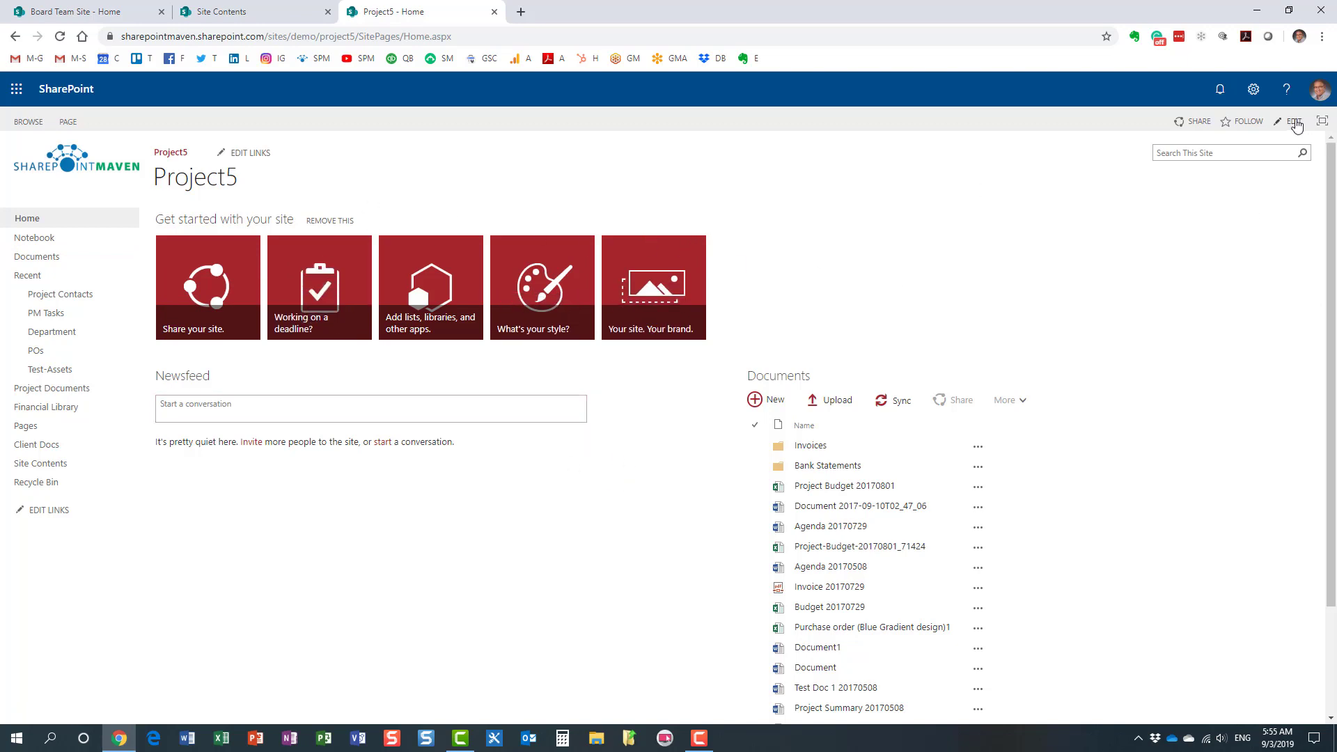
{"action": "left_click", "coordinate": [1294, 123]}
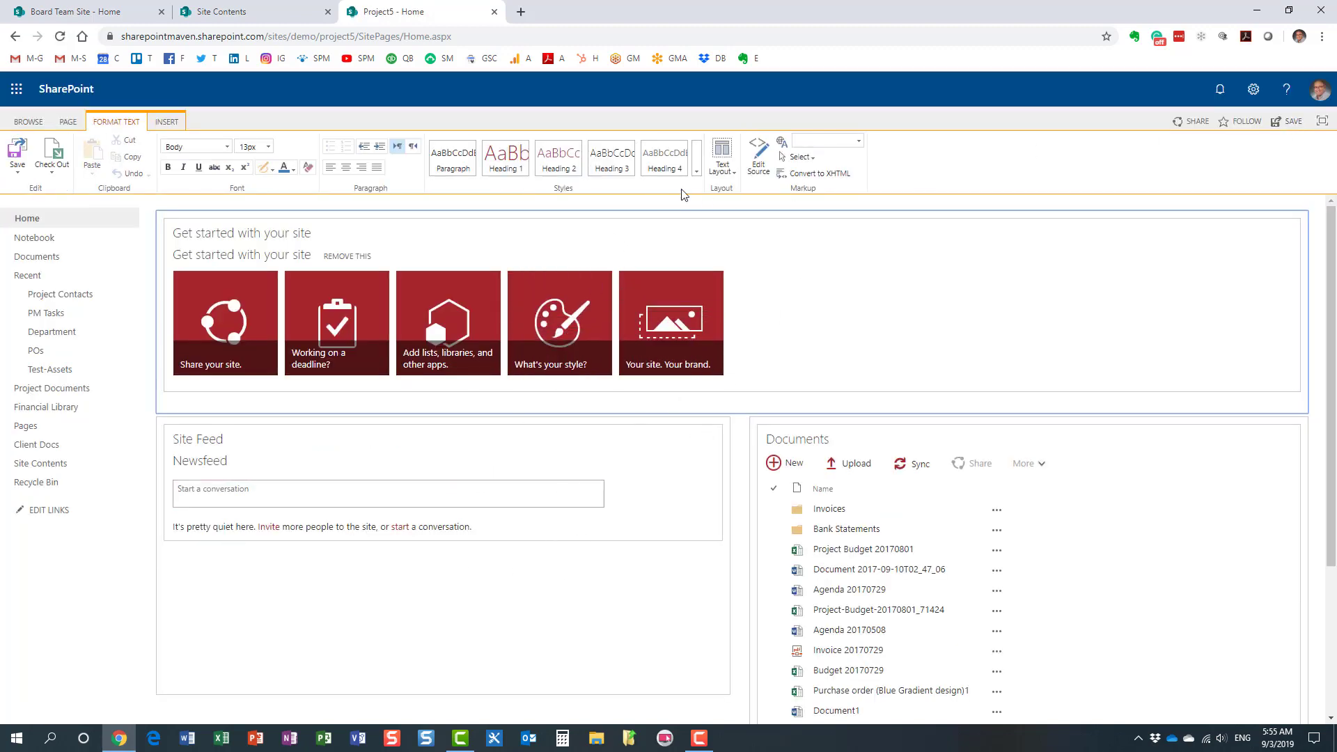
{"action": "left_click", "coordinate": [722, 167]}
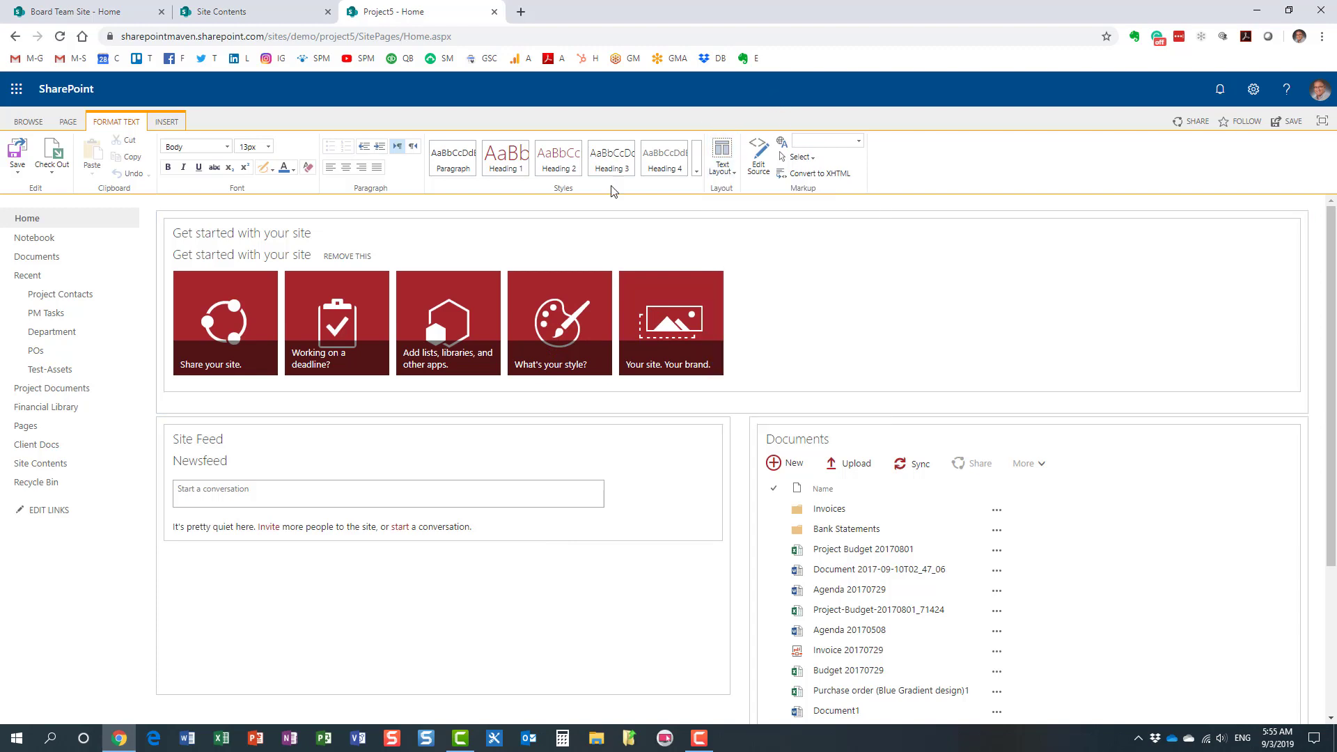
{"action": "left_click", "coordinate": [435, 576]}
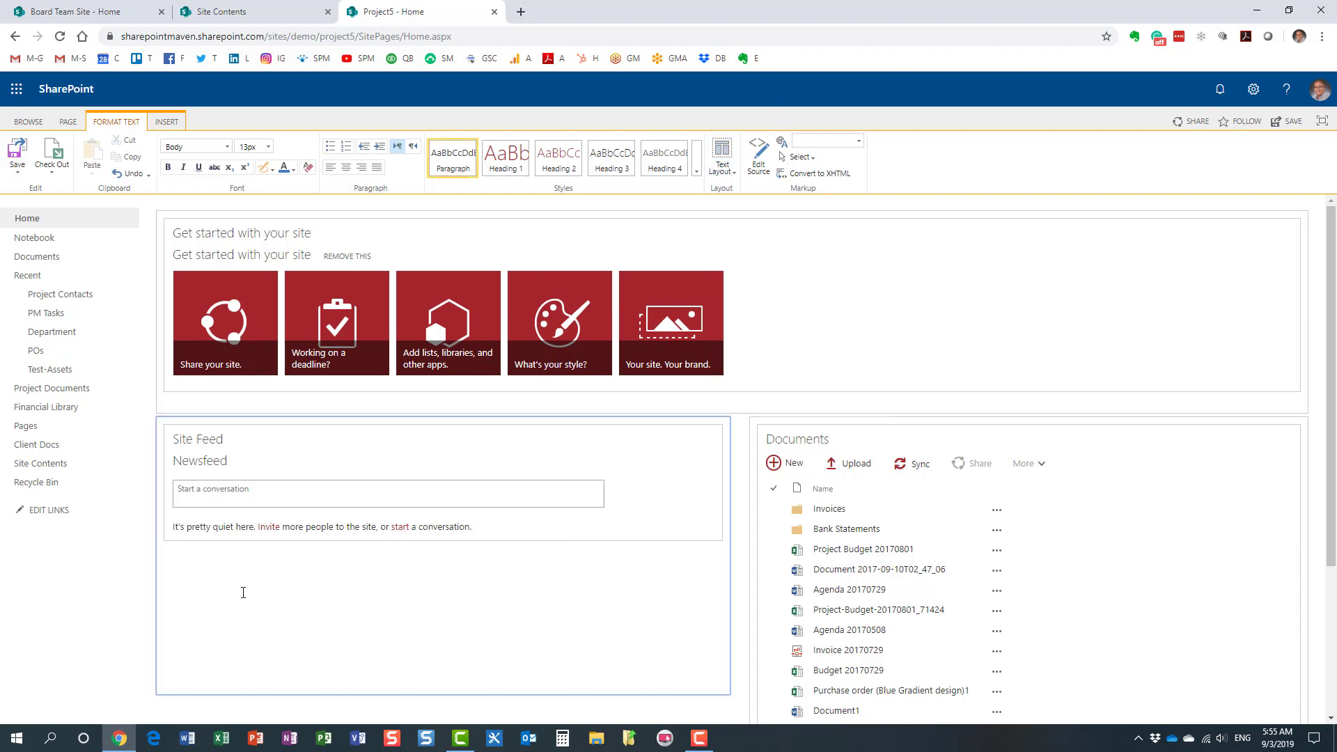
{"action": "left_click", "coordinate": [167, 124]}
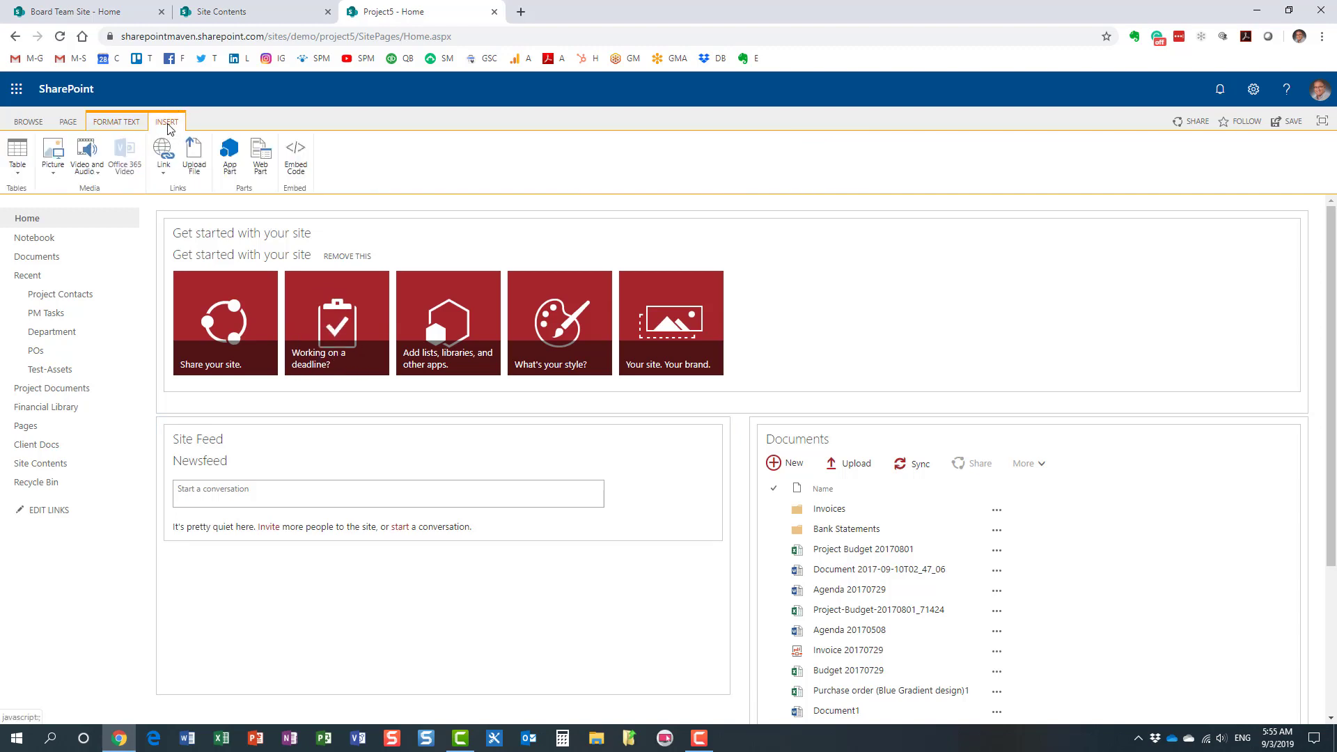
{"action": "left_click", "coordinate": [261, 173]}
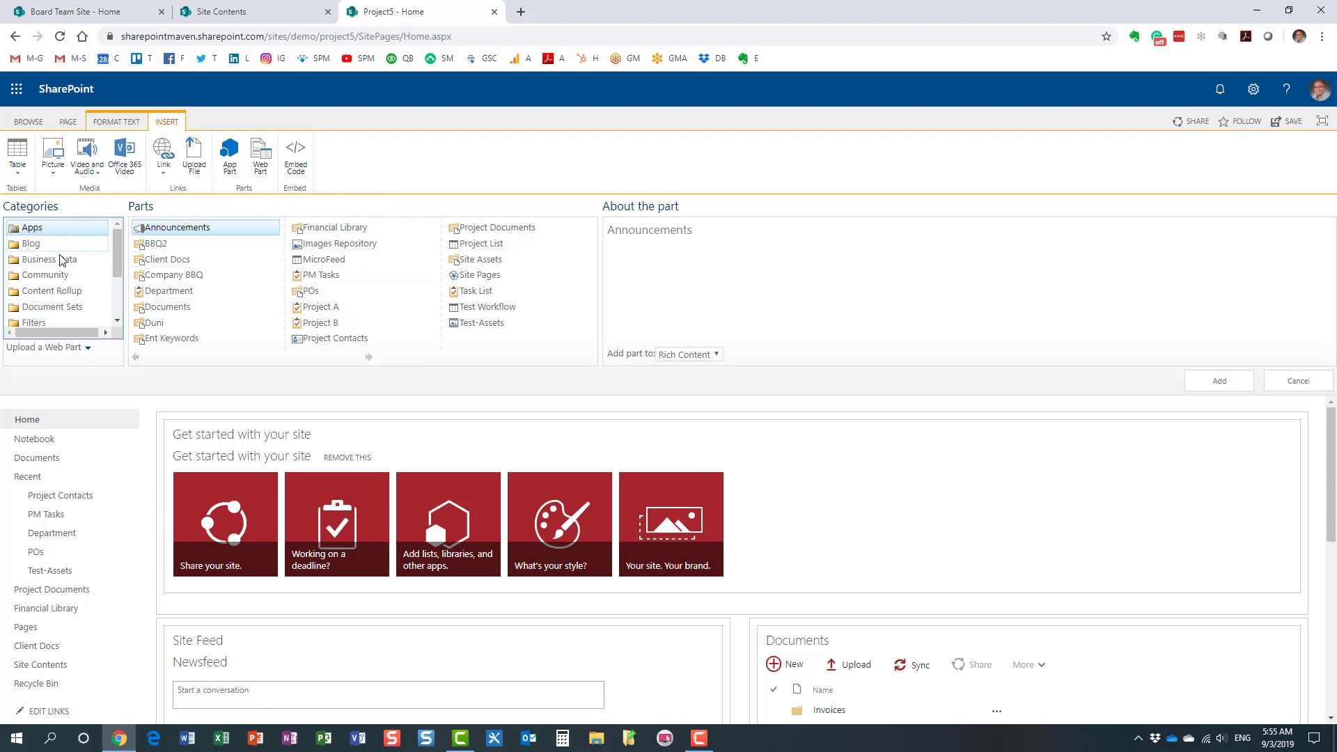
{"action": "left_click", "coordinate": [322, 341]}
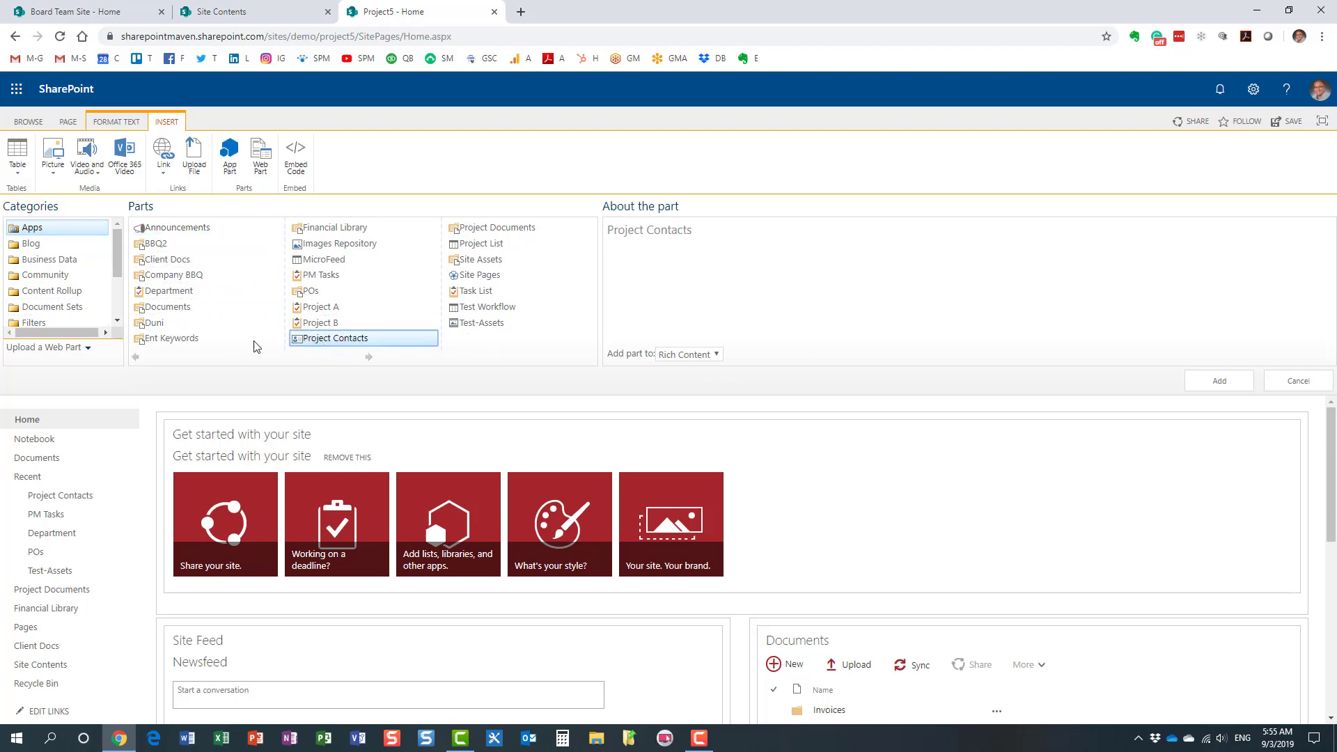
{"action": "left_click", "coordinate": [1218, 384]}
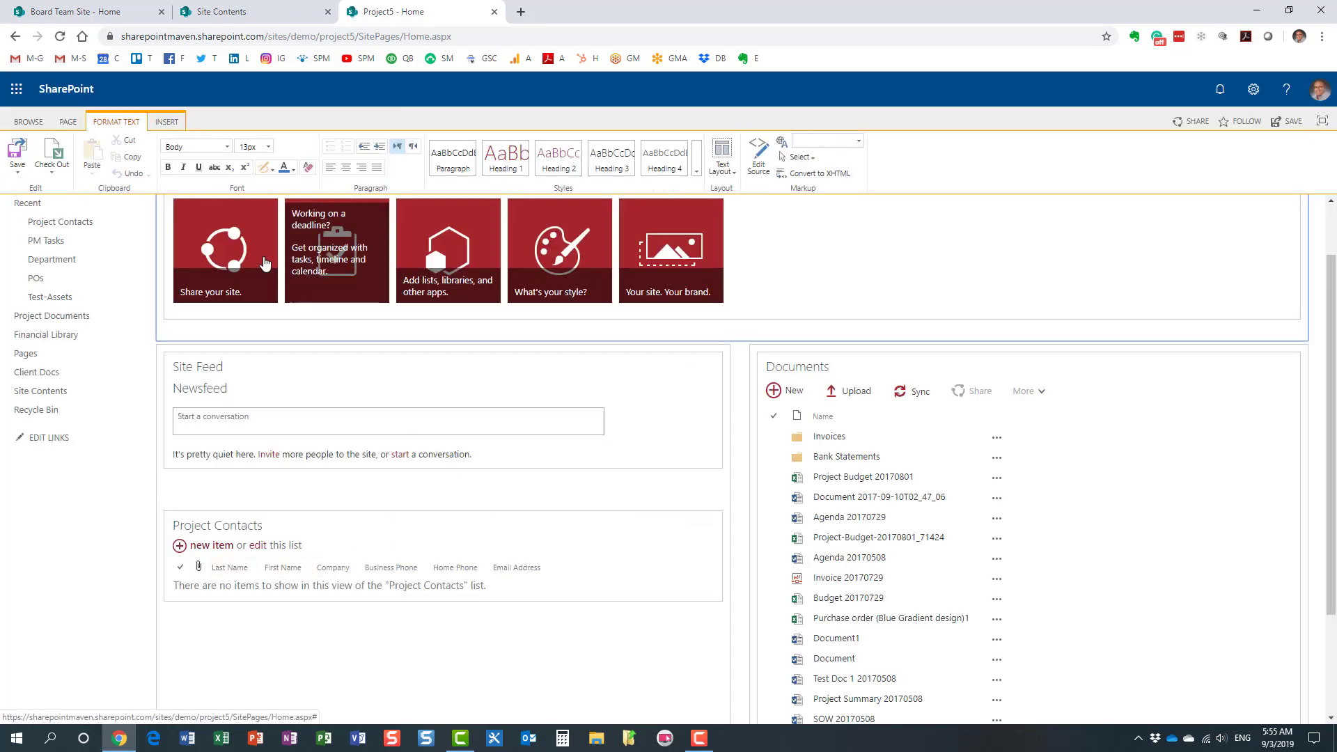
{"action": "left_click", "coordinate": [67, 122]}
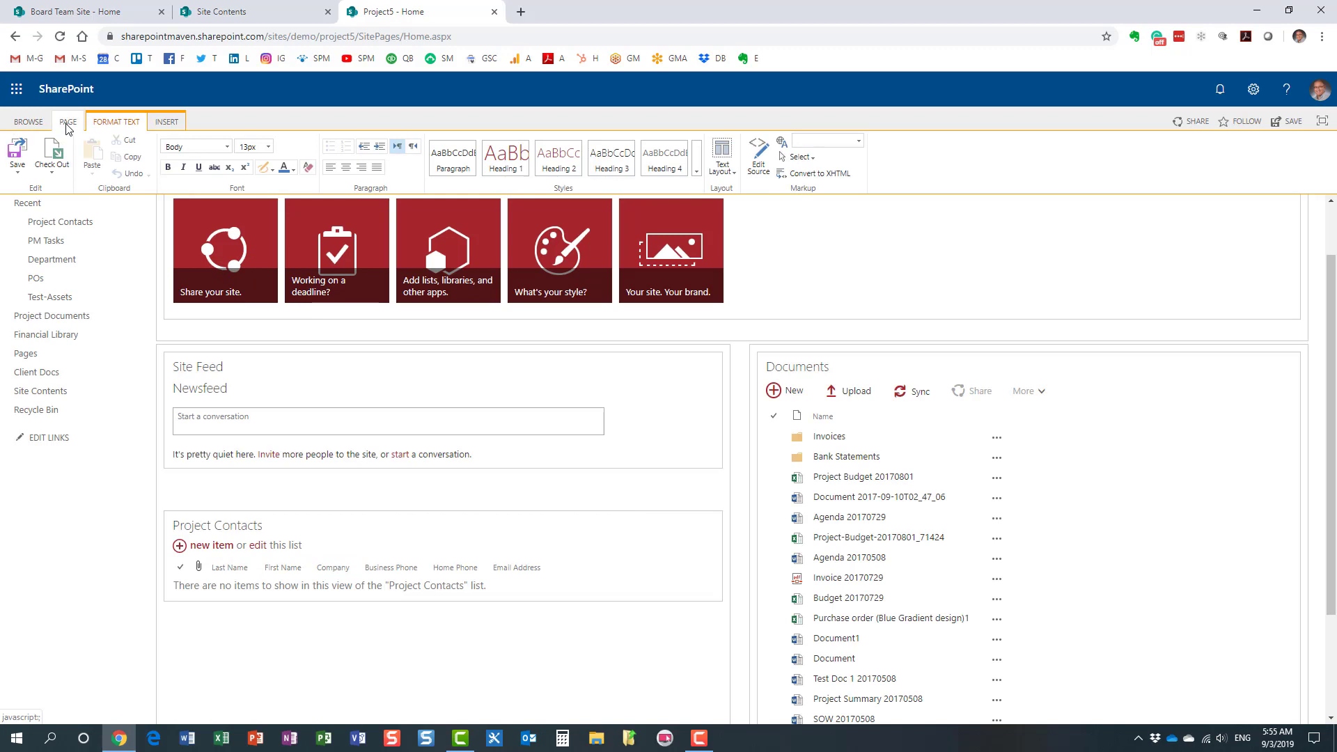
{"action": "left_click", "coordinate": [17, 150]}
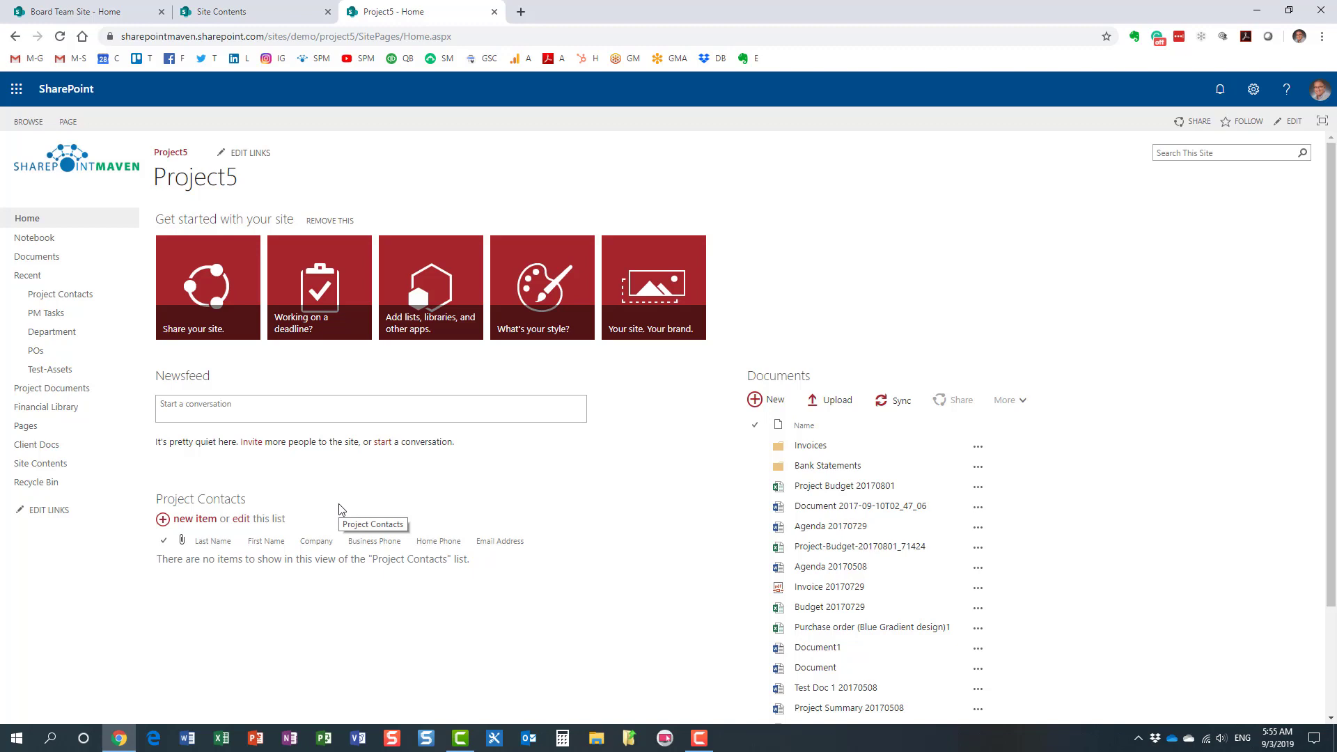
Step: Switch to the Board Team Site, put its home page in edit mode and look through the web parts available below Board links
{"action": "left_click", "coordinate": [123, 18]}
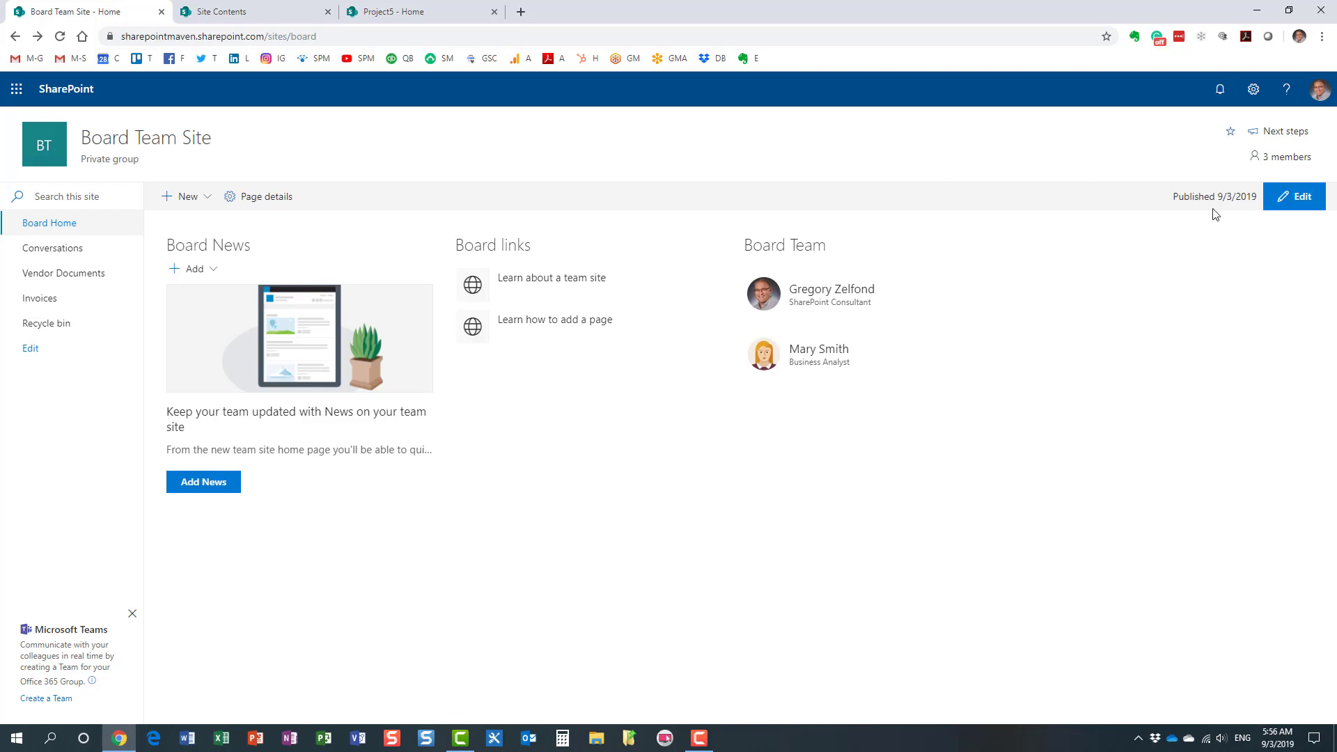
{"action": "left_click", "coordinate": [1294, 199]}
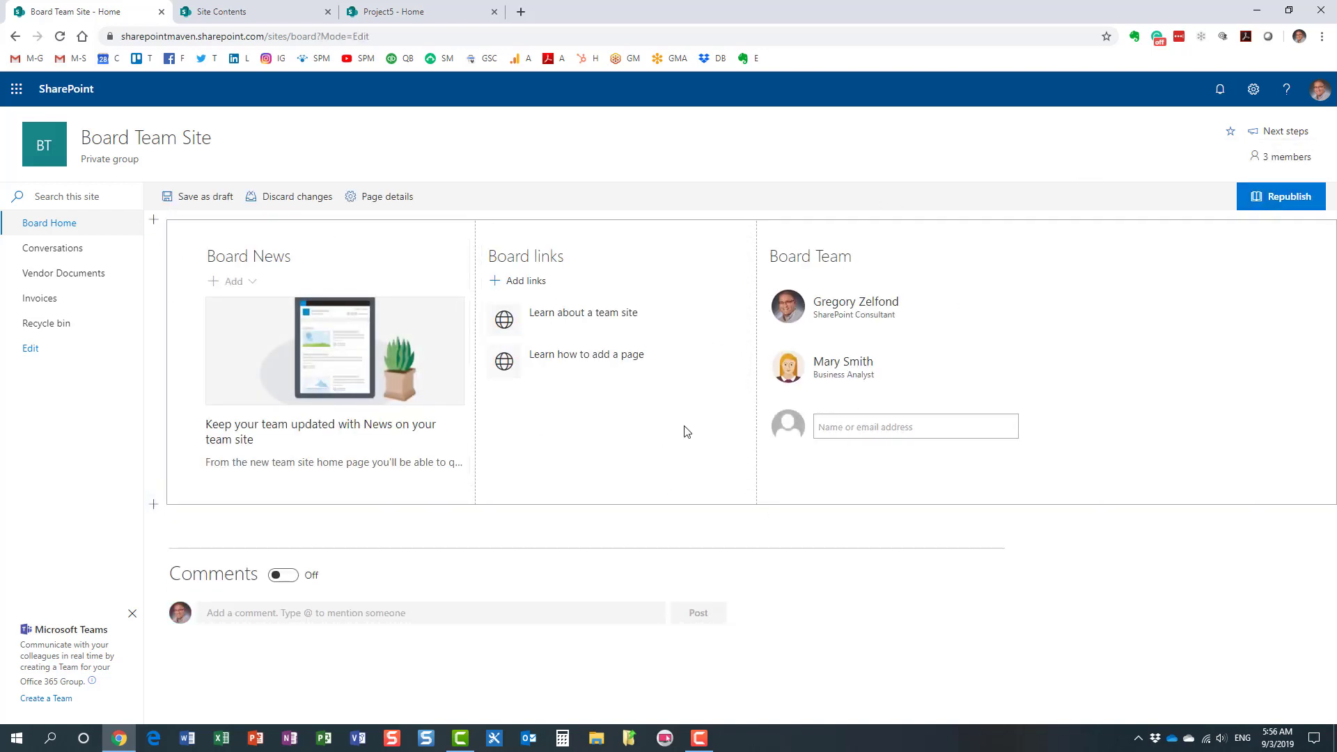
{"action": "left_click", "coordinate": [617, 401]}
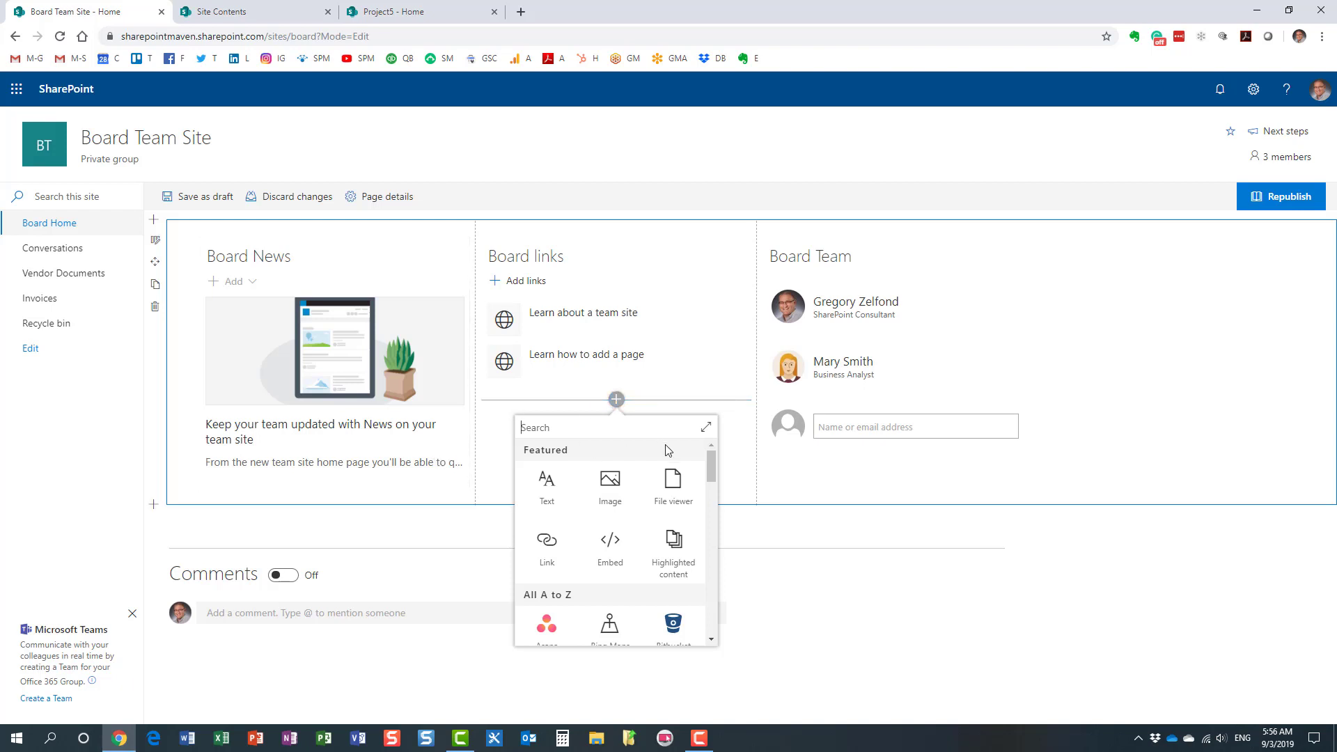
{"action": "scroll", "coordinate": [713, 482], "scroll_direction": "down", "scroll_amount": 10}
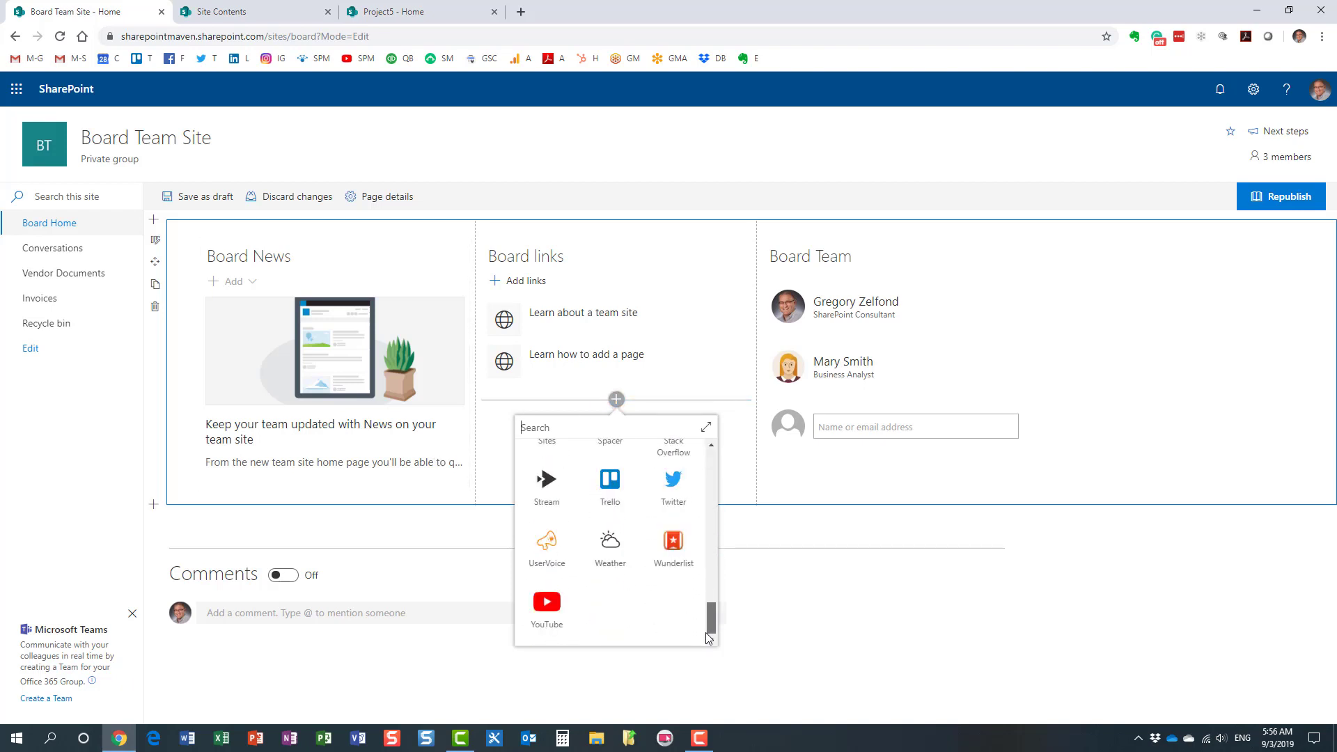
{"action": "scroll", "coordinate": [704, 529], "scroll_direction": "up", "scroll_amount": 5}
{"action": "scroll", "coordinate": [704, 530], "scroll_direction": "up", "scroll_amount": 5}
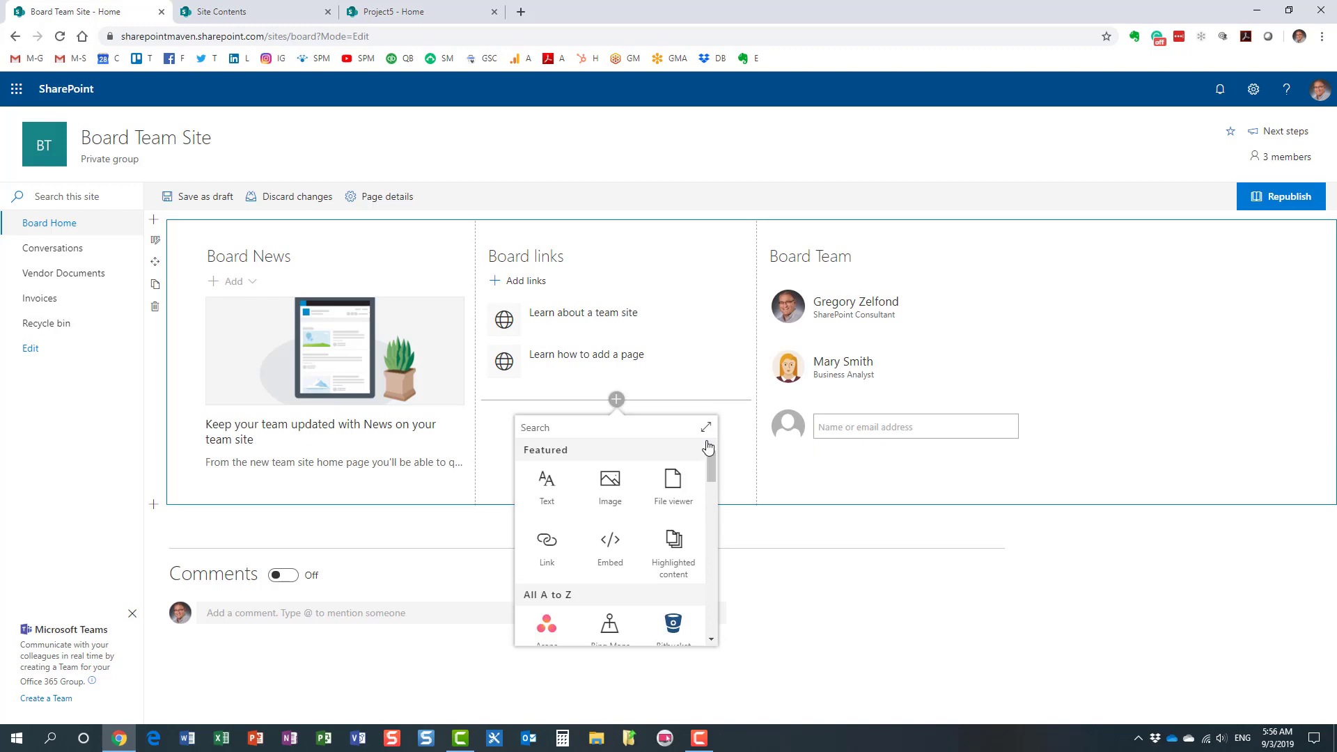
Step: Examine the expanded web part catalog by category, from Featured to Other, and close it without adding anything
{"action": "left_click", "coordinate": [706, 427]}
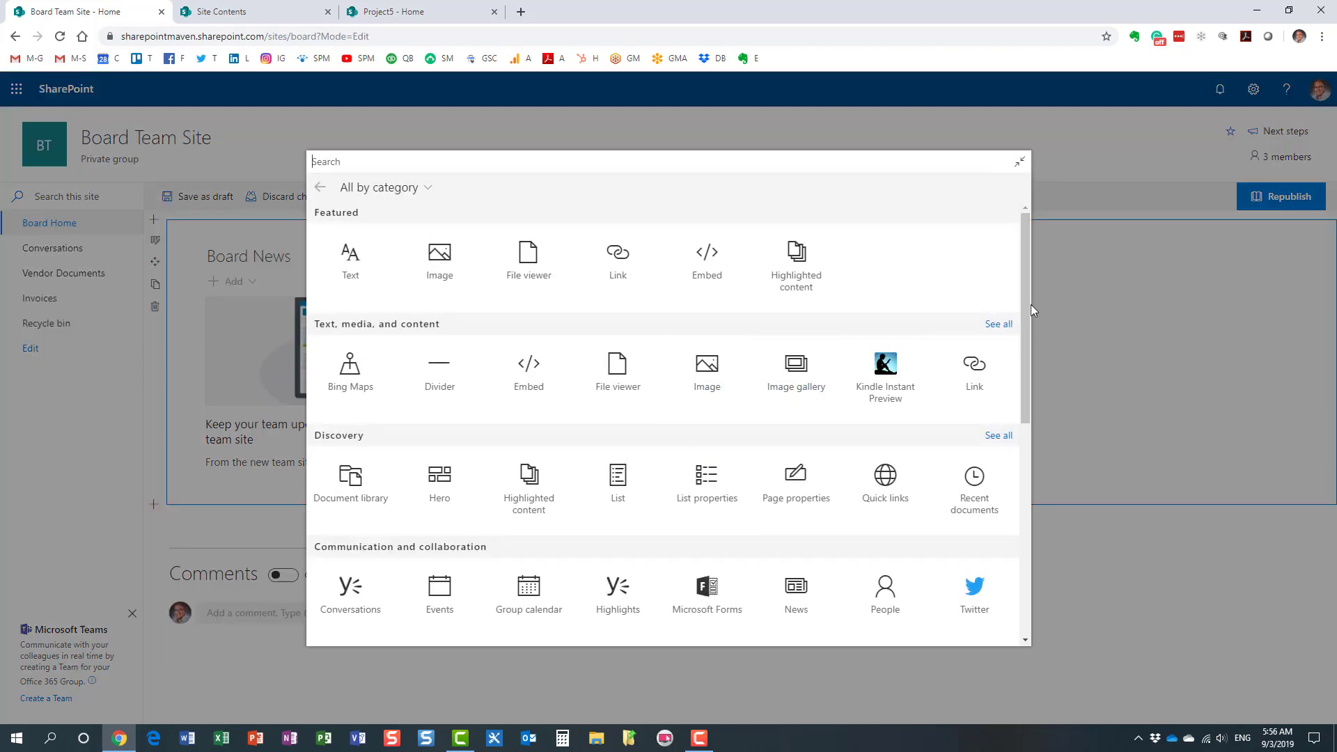
{"action": "left_click_drag", "start_coordinate": [1026, 304], "coordinate": [1003, 289]}
{"action": "scroll", "coordinate": [843, 390], "scroll_direction": "down", "scroll_amount": 2}
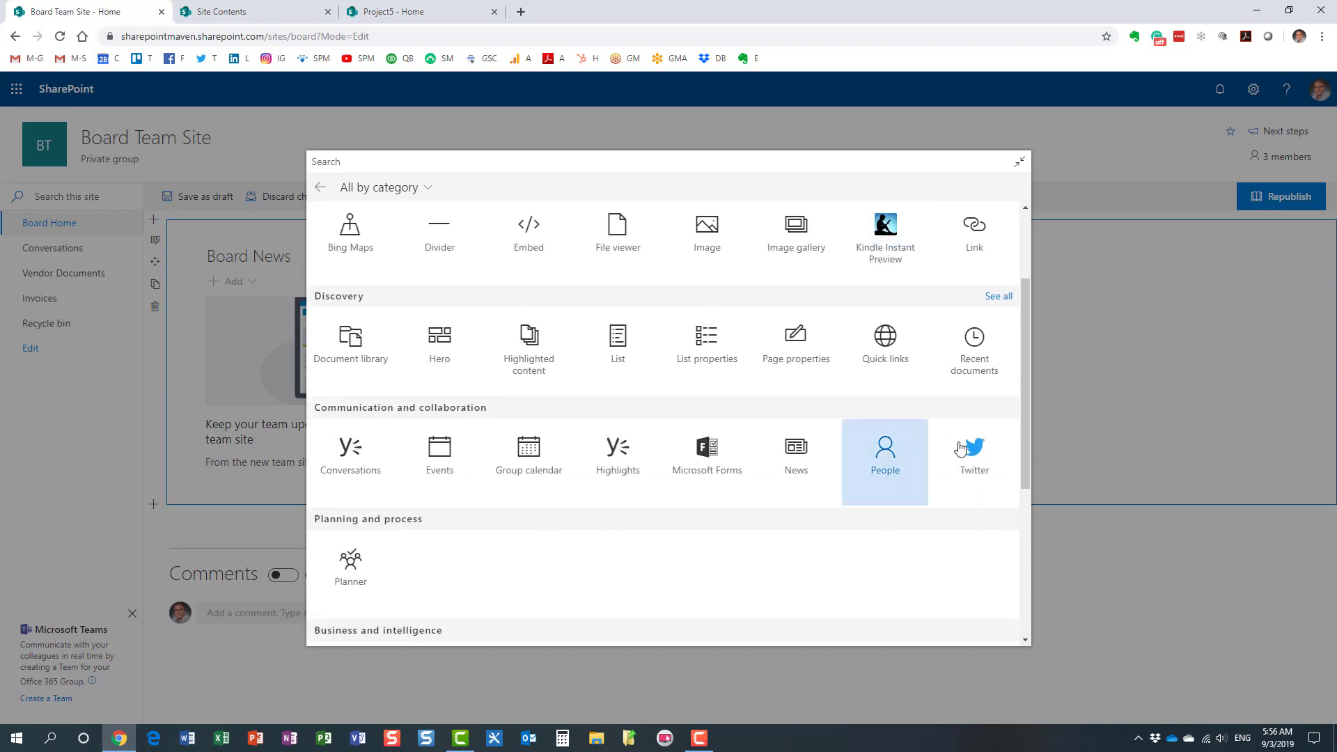
{"action": "scroll", "coordinate": [918, 449], "scroll_direction": "up", "scroll_amount": 2}
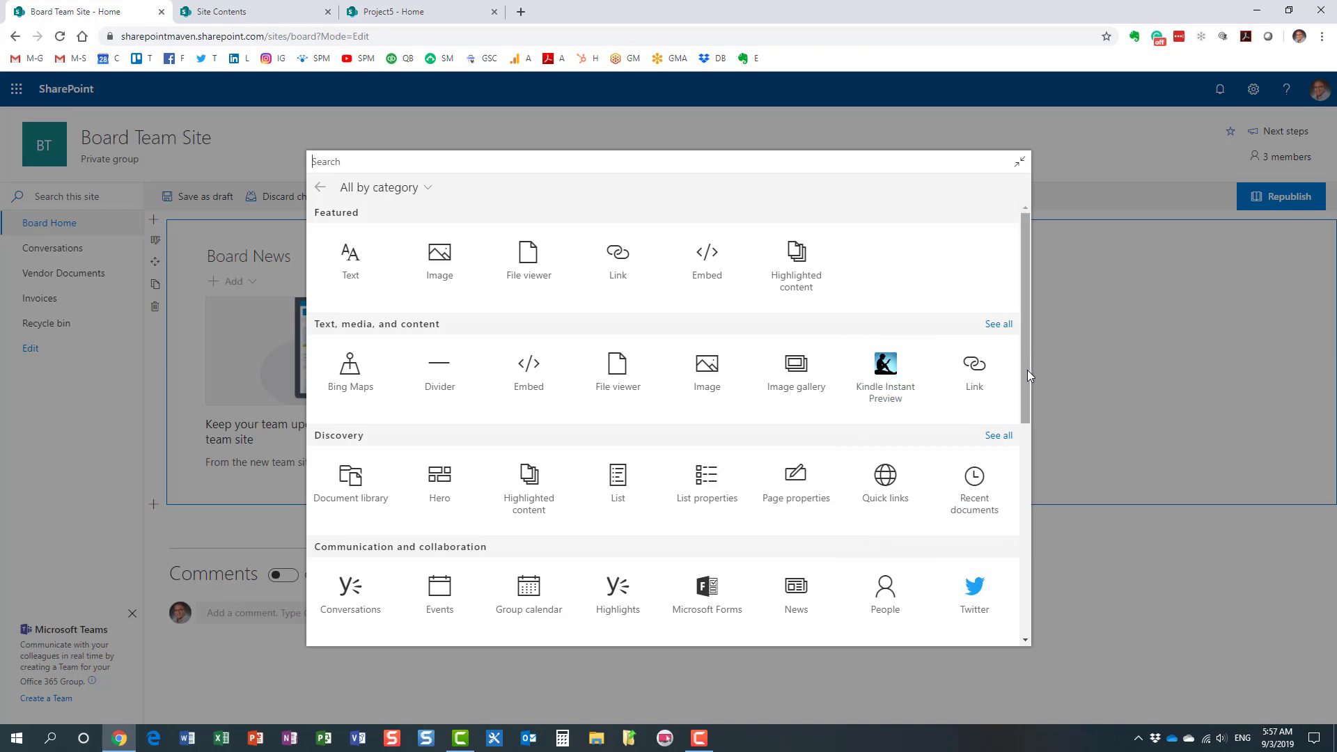
{"action": "left_click_drag", "start_coordinate": [1026, 369], "coordinate": [1030, 571]}
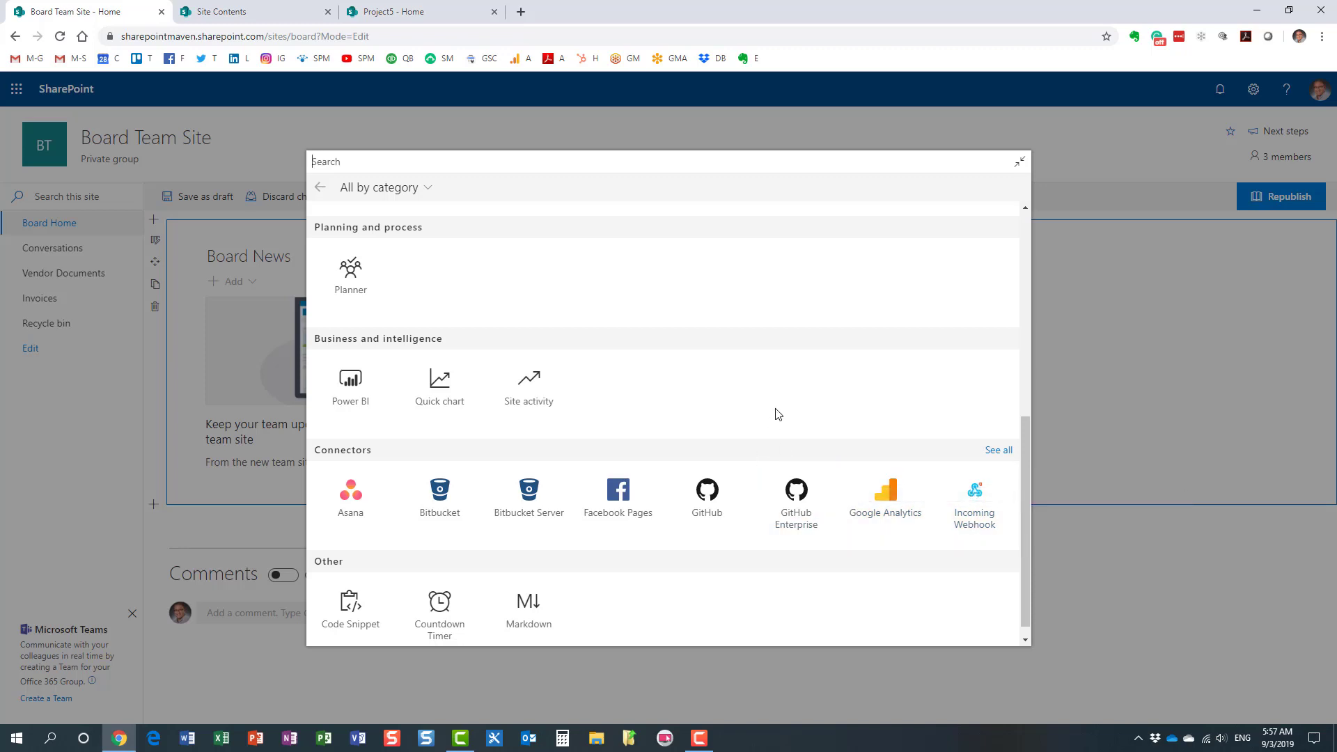
{"action": "left_click", "coordinate": [1021, 163]}
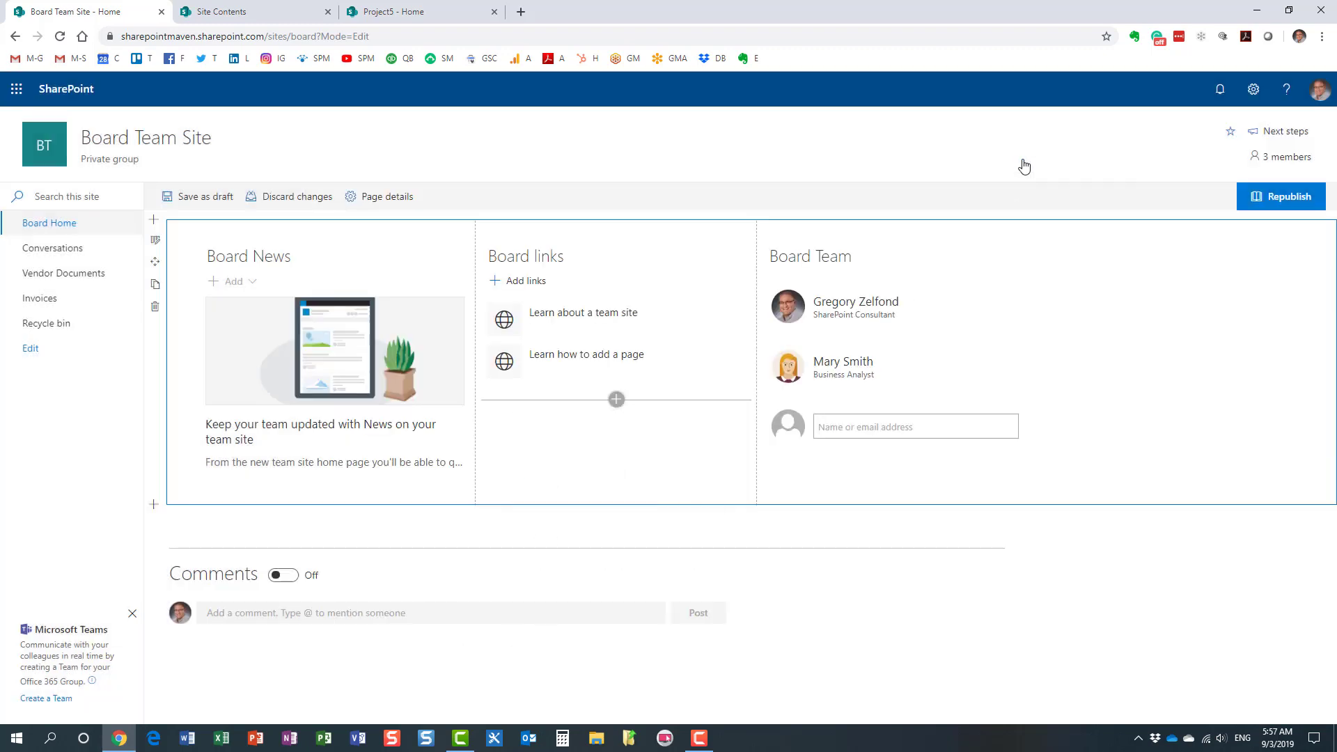
{"action": "left_click", "coordinate": [988, 162]}
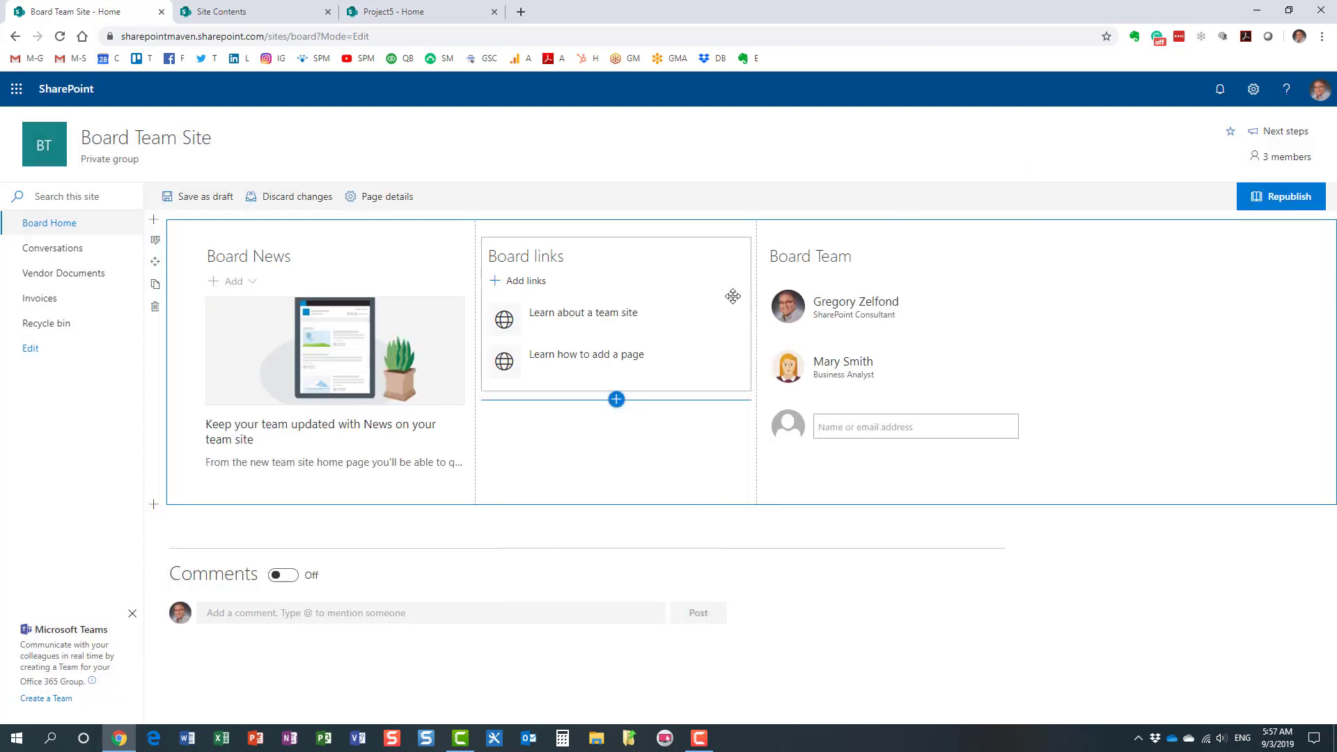
Step: Add a Text web part below Board links on the Board Team Site home page and enter "Hello" in it
{"action": "left_click", "coordinate": [616, 401]}
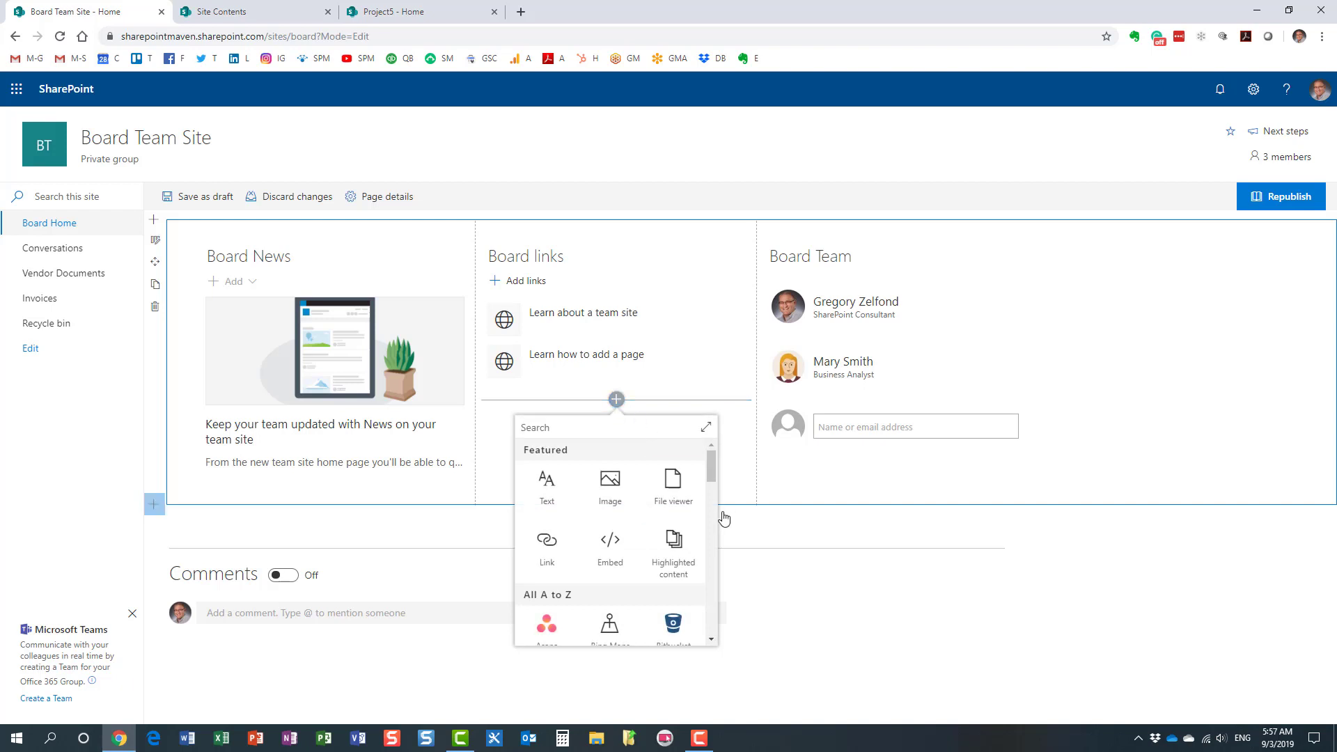
{"action": "scroll", "coordinate": [712, 468], "scroll_direction": "down", "scroll_amount": 3}
{"action": "scroll", "coordinate": [713, 479], "scroll_direction": "down", "scroll_amount": 4}
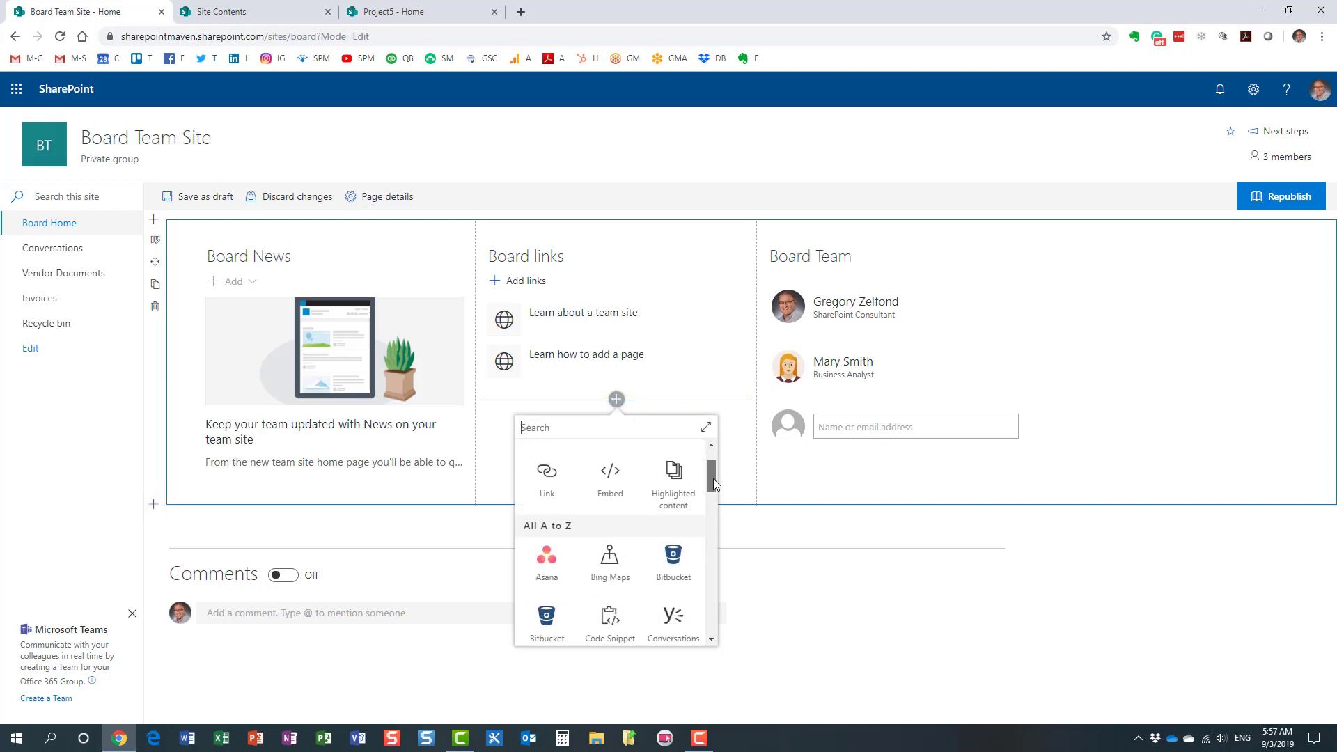
{"action": "scroll", "coordinate": [713, 481], "scroll_direction": "up", "scroll_amount": 5}
{"action": "scroll", "coordinate": [713, 468], "scroll_direction": "up", "scroll_amount": 1}
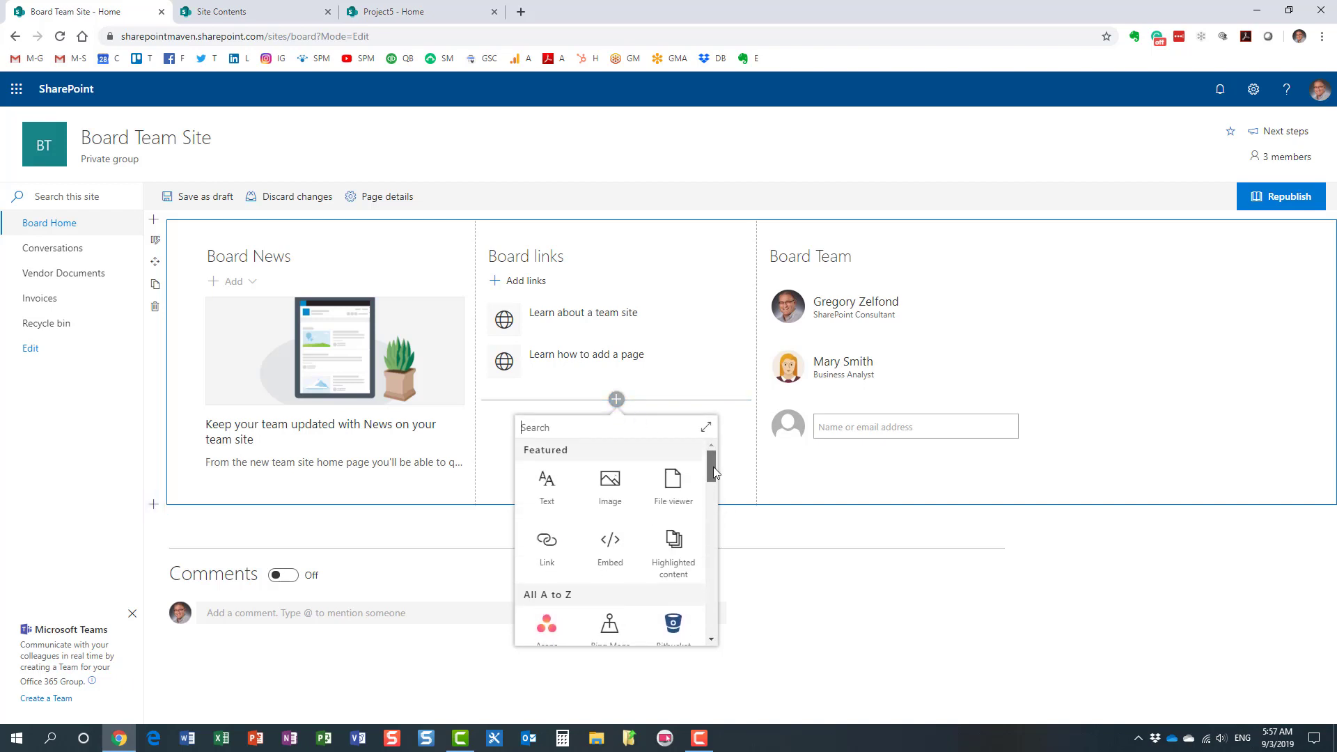
{"action": "scroll", "coordinate": [713, 467], "scroll_direction": "down", "scroll_amount": 1}
{"action": "left_click", "coordinate": [549, 472]}
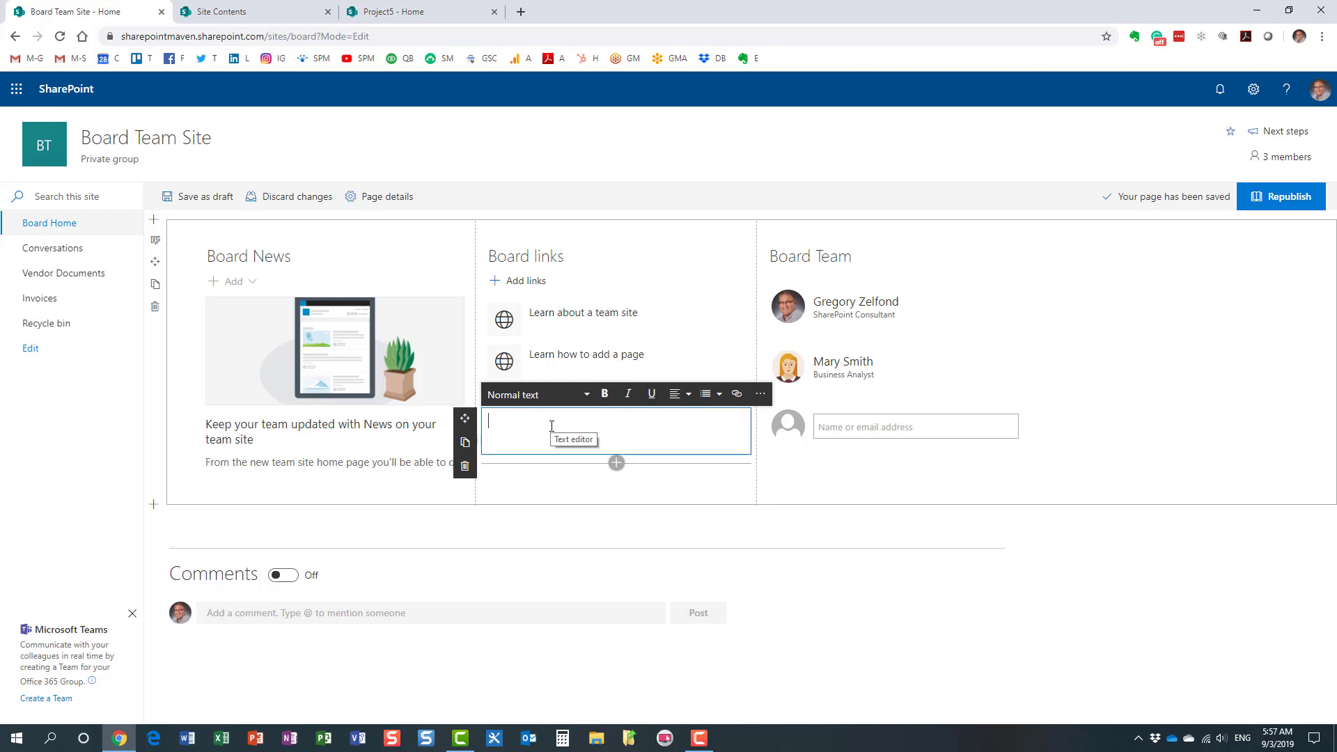
{"action": "type", "text": "Hello"}
Step: Add a Quick links web part below the Hello text, title it "Quick Links" and republish the page
{"action": "left_click", "coordinate": [617, 463]}
{"action": "type", "text": "quick"}
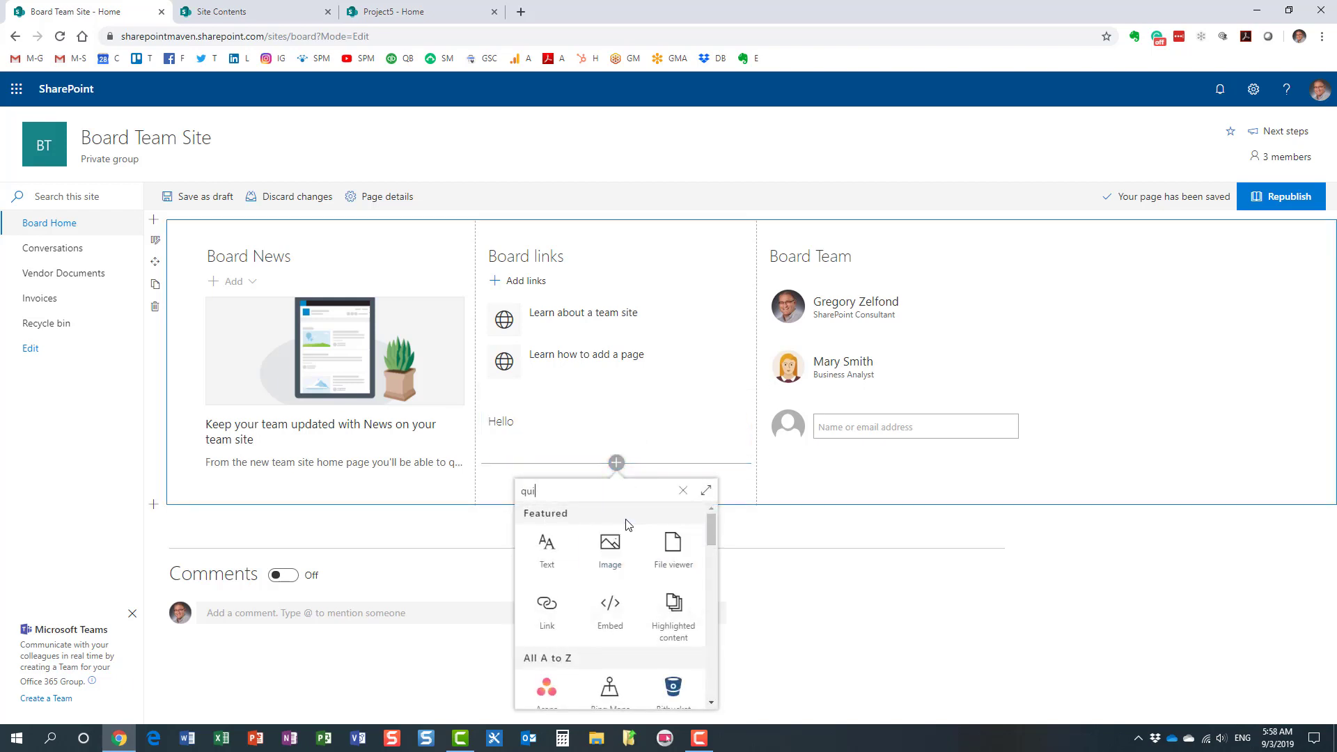
{"action": "left_click", "coordinate": [613, 557]}
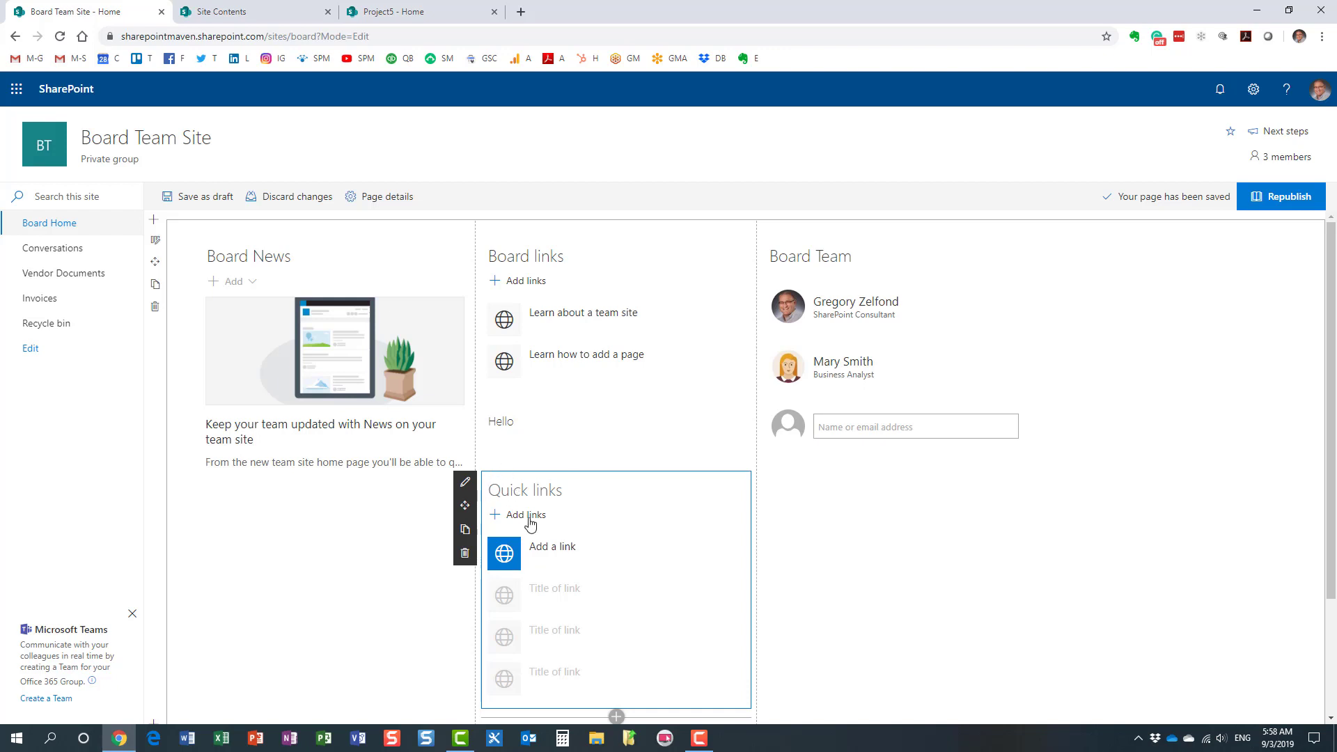
{"action": "key", "text": "ctrl+a"}
{"action": "type", "text": "Quick Links"}
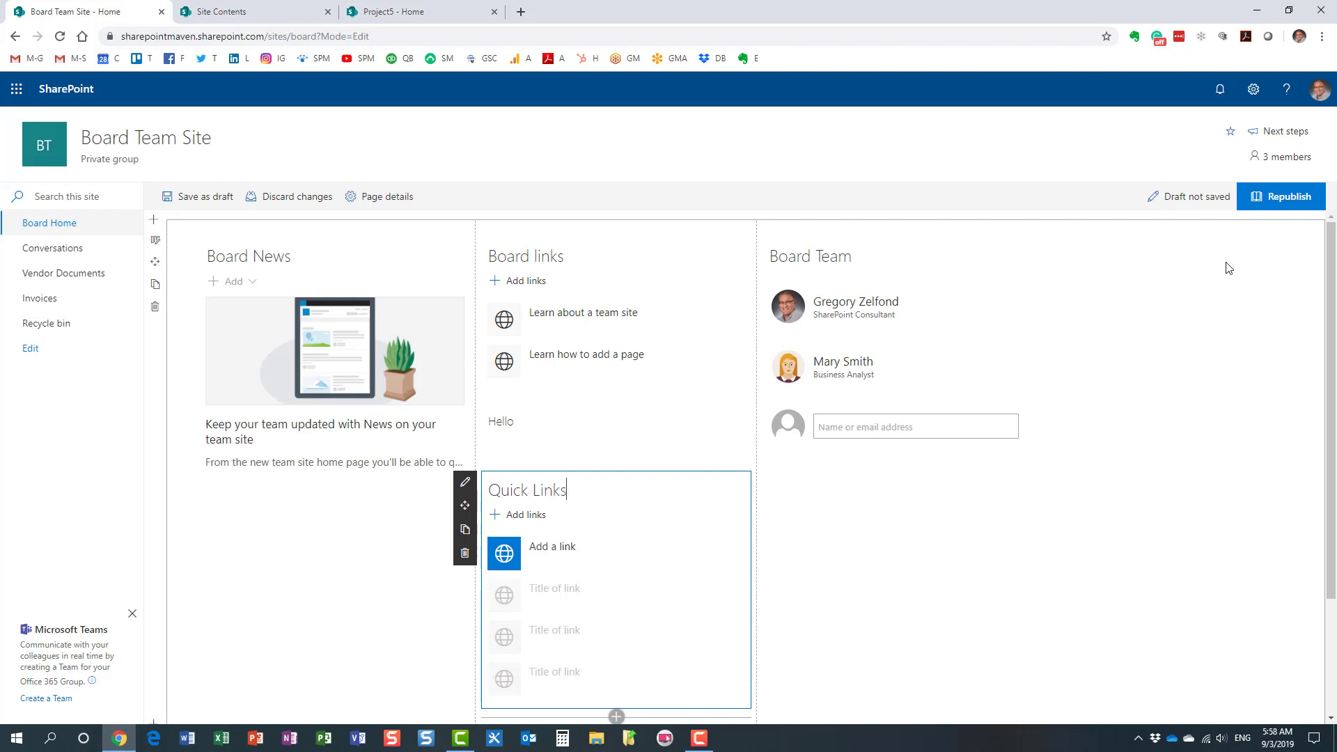
{"action": "left_click", "coordinate": [1284, 209]}
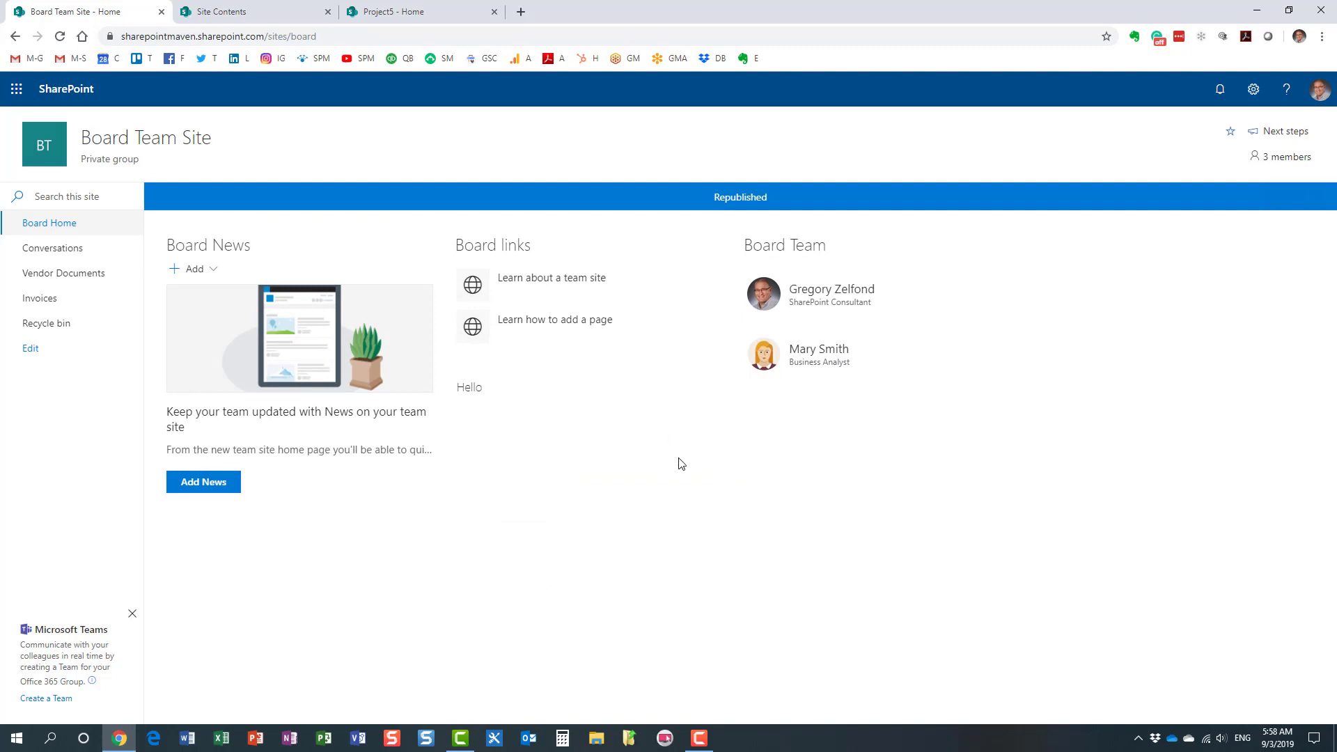
Step: Put the page back in edit mode, add the recent Home page as a link under Quick Links and republish
{"action": "left_click", "coordinate": [1294, 196]}
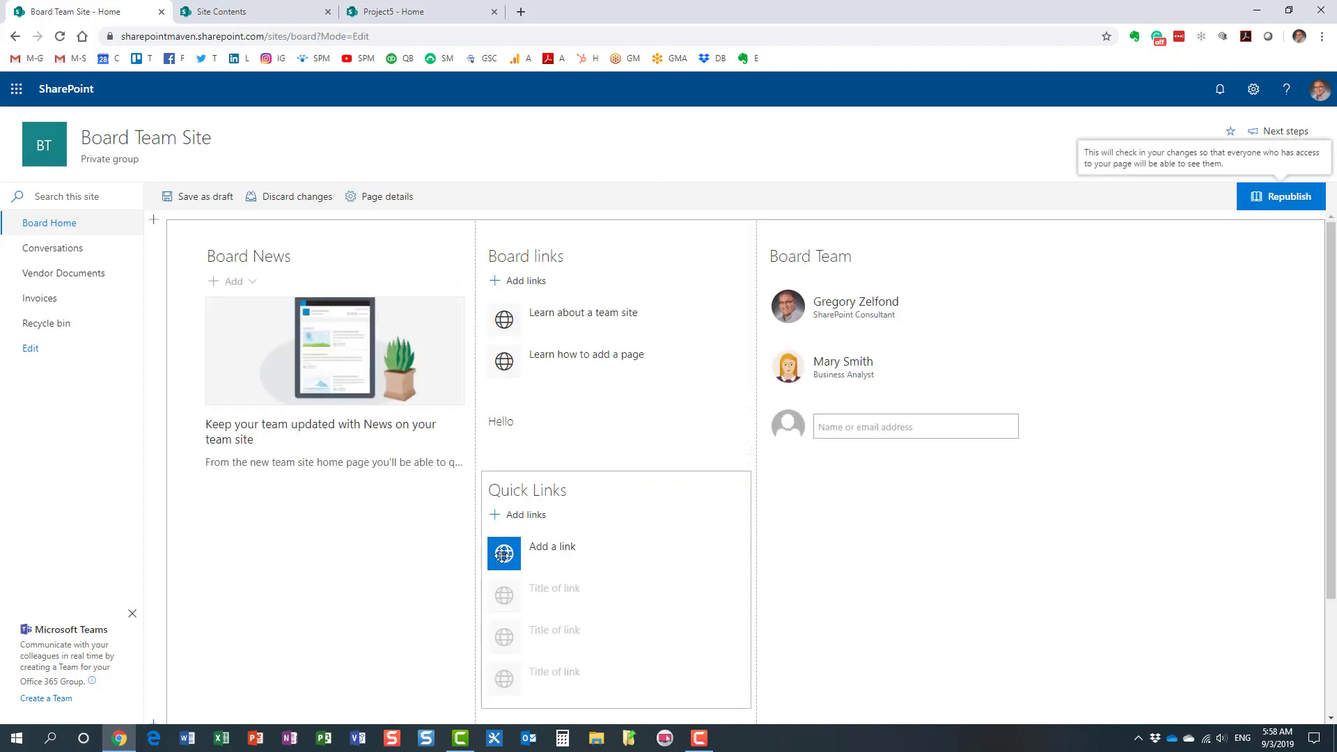
{"action": "left_click", "coordinate": [521, 524]}
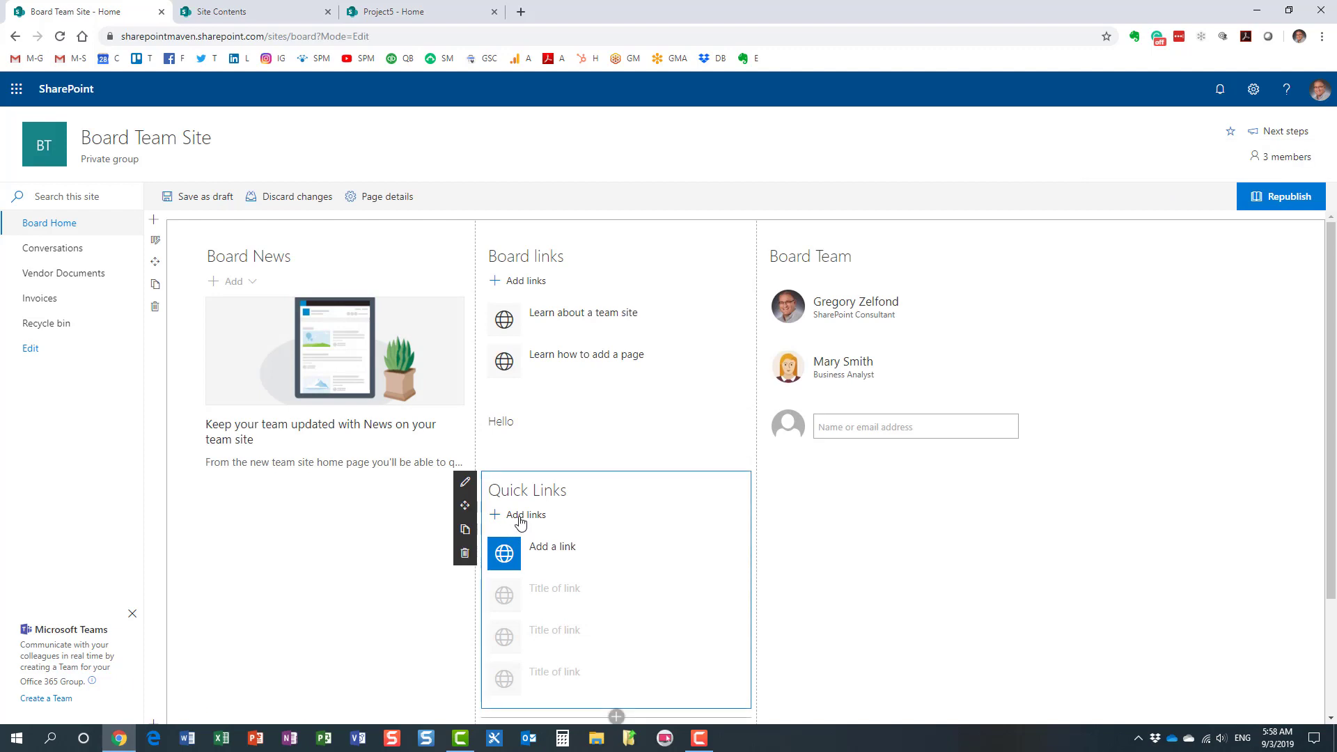
{"action": "left_click", "coordinate": [519, 519]}
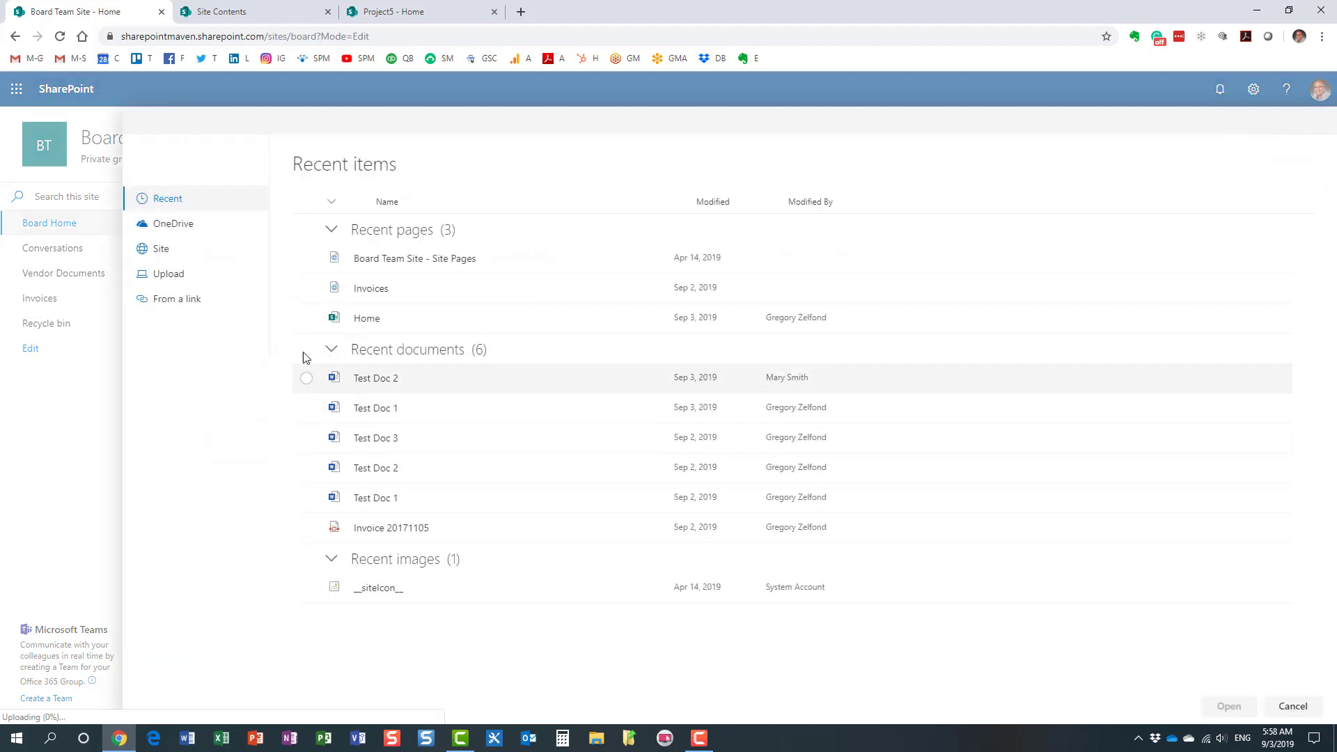
{"action": "left_click", "coordinate": [307, 318]}
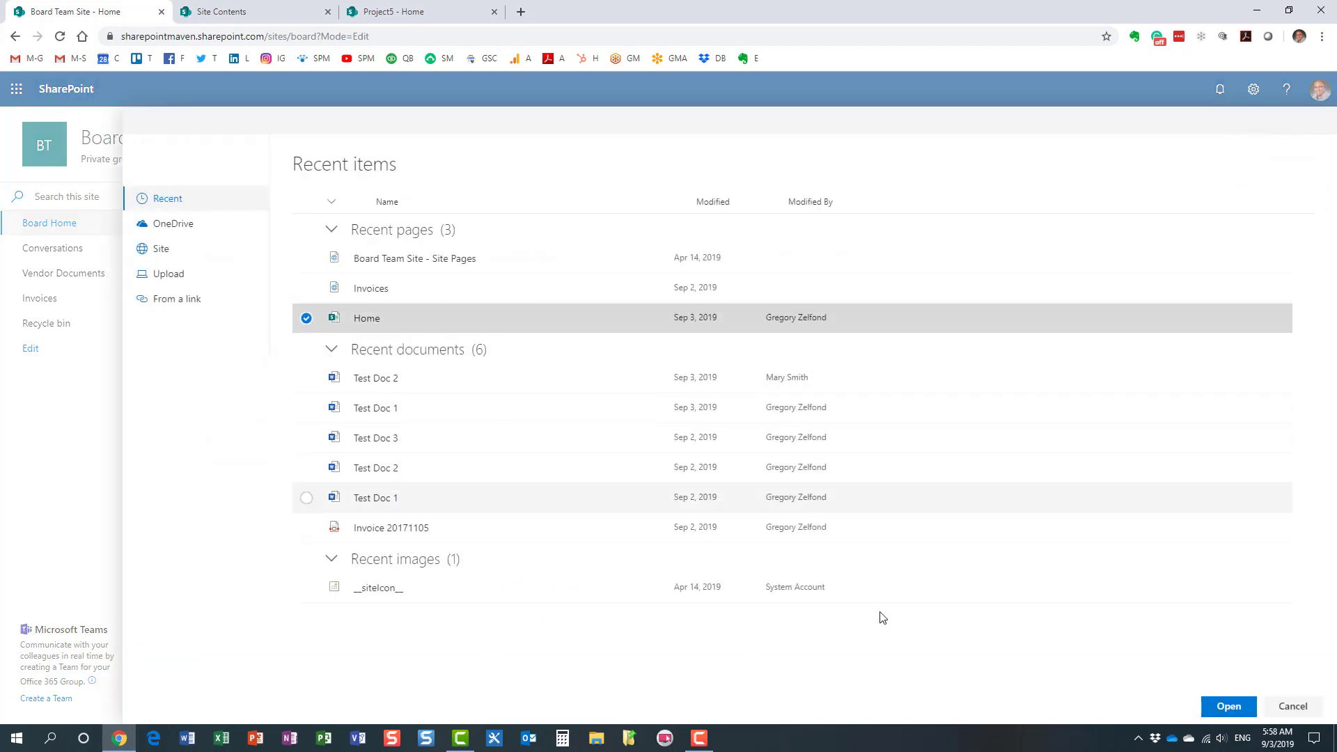
{"action": "left_click", "coordinate": [1228, 707]}
{"action": "left_click", "coordinate": [1045, 197]}
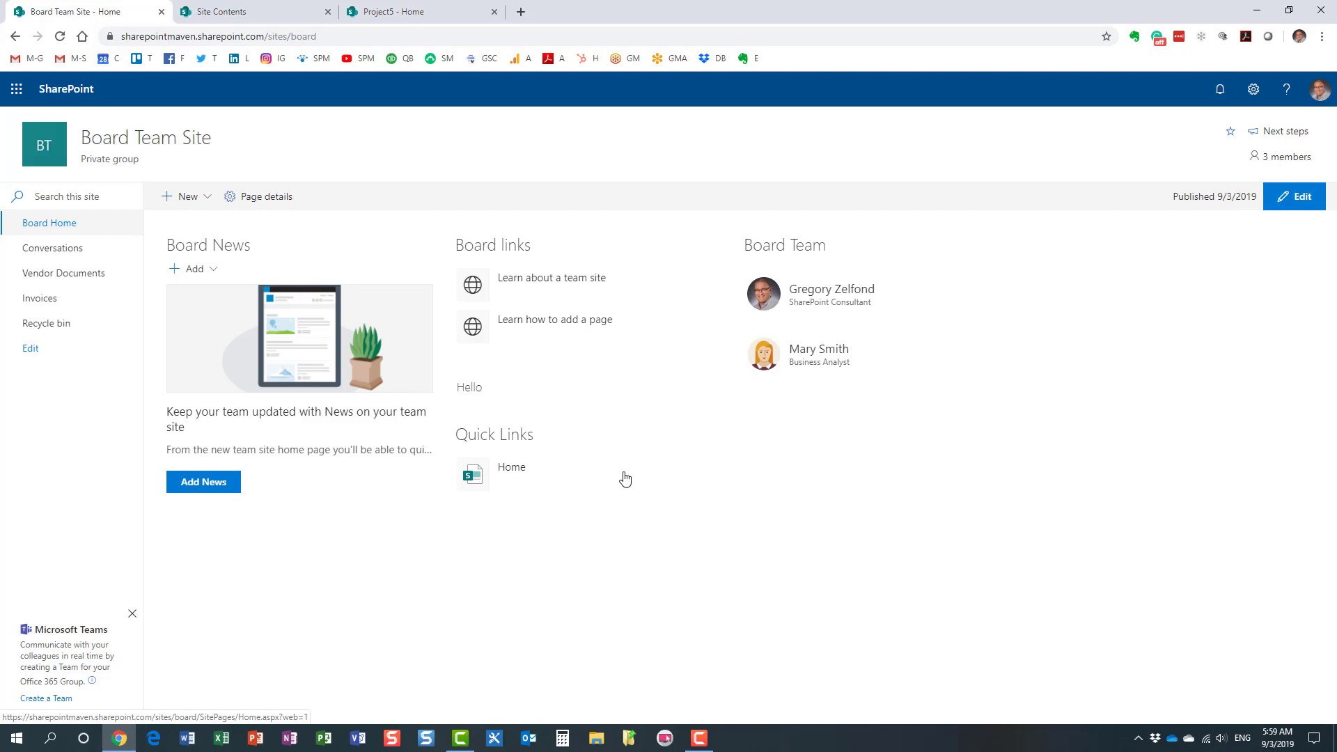
Step: Switch to the Project5 site and look through the apps that can be added to it
{"action": "left_click", "coordinate": [418, 12]}
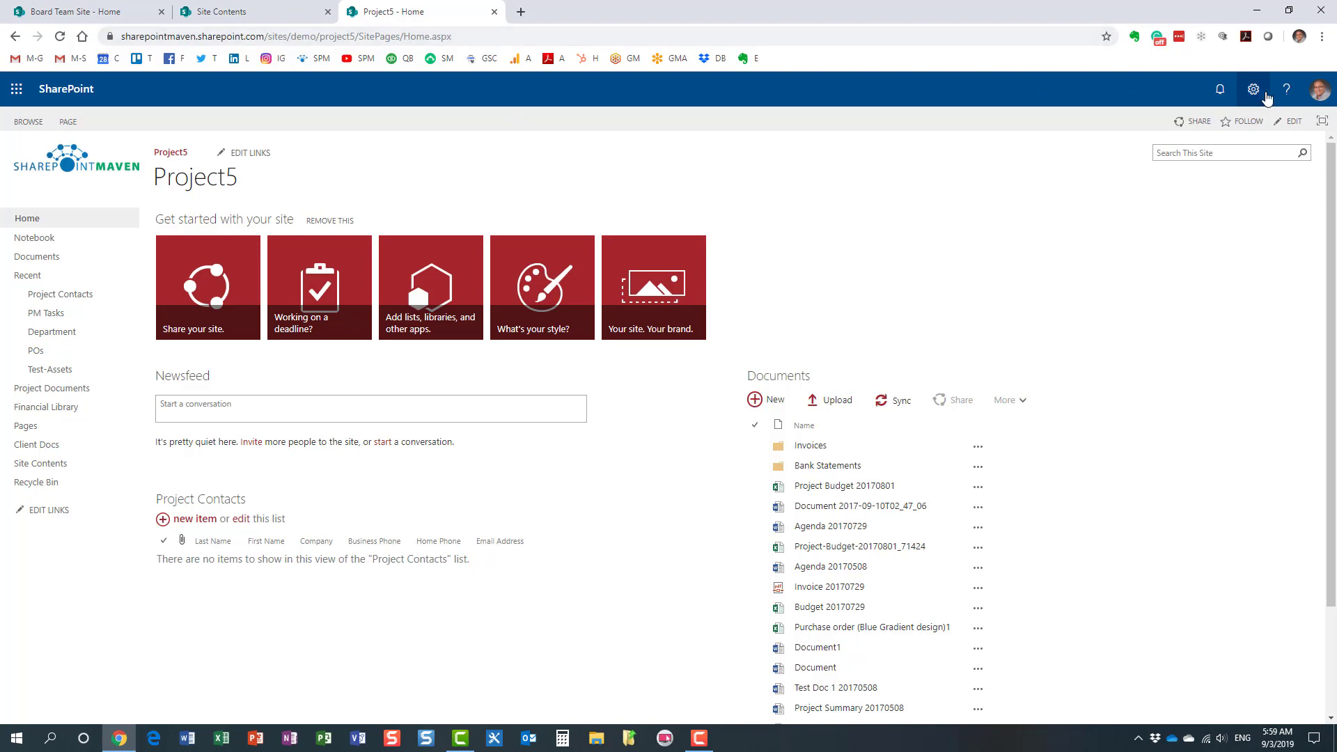
{"action": "left_click", "coordinate": [1253, 89]}
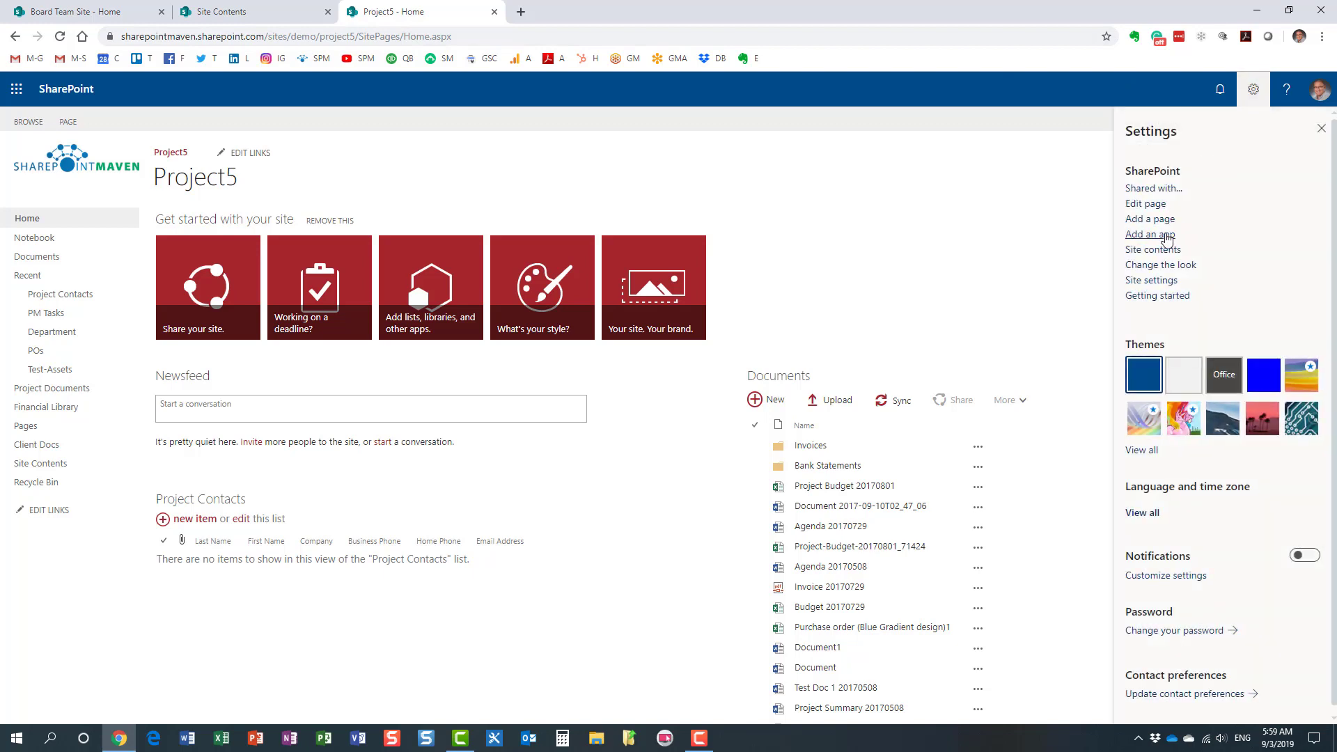
{"action": "left_click", "coordinate": [1168, 235]}
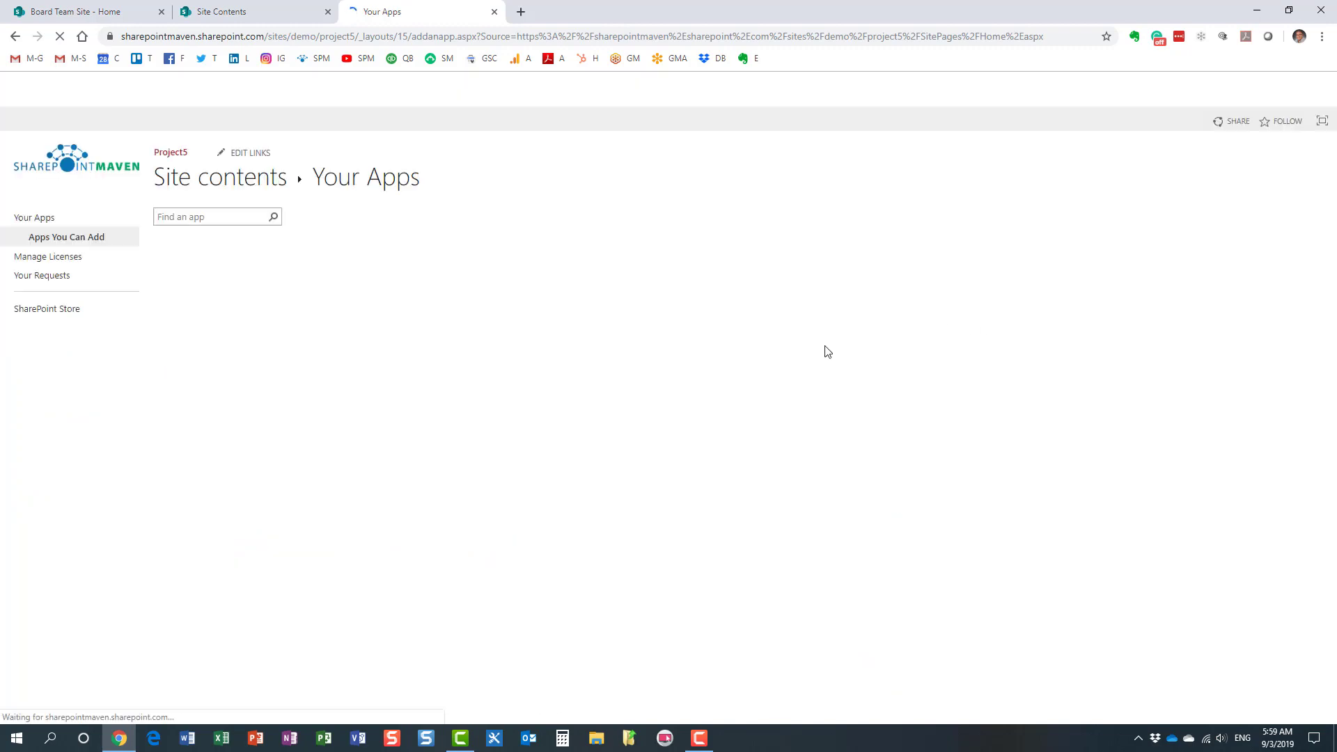
{"action": "scroll", "coordinate": [523, 481], "scroll_direction": "down", "scroll_amount": 2}
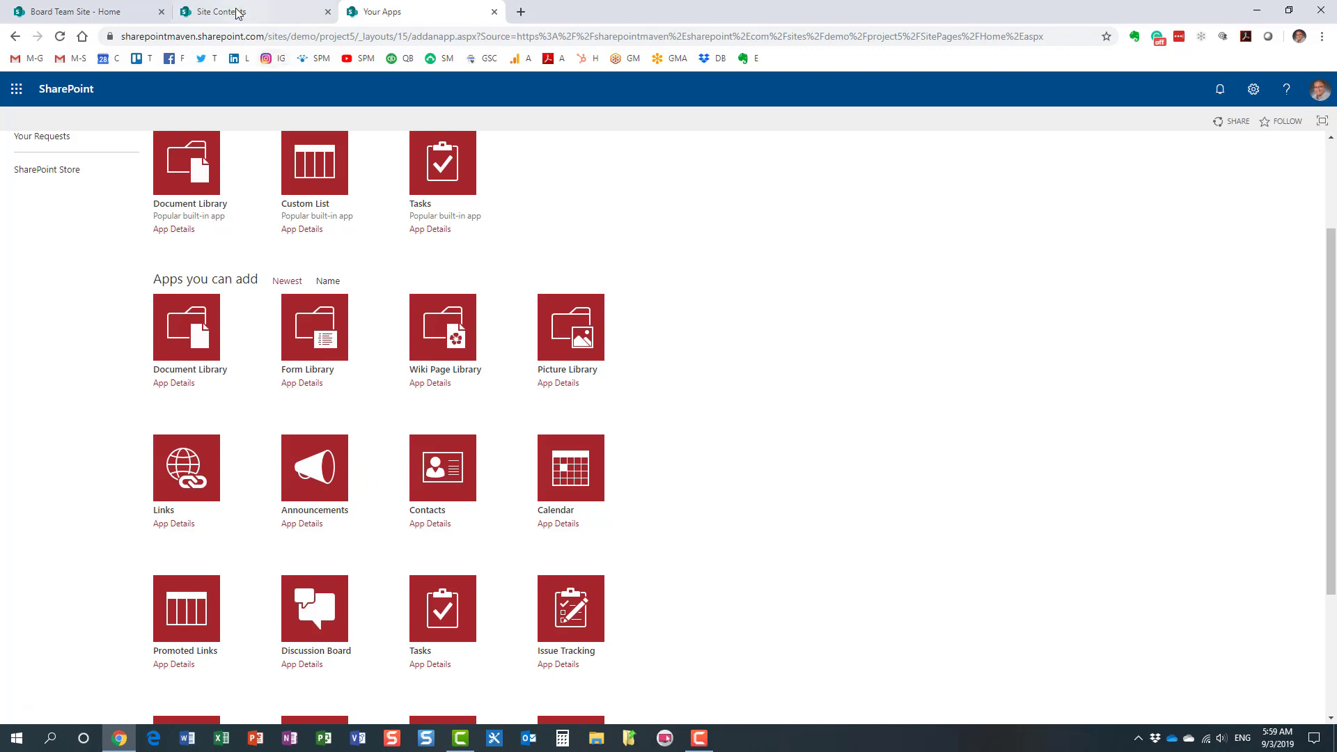
Step: Switch to the Board Team Site and add a Contacts app named "Board Contacts"
{"action": "left_click", "coordinate": [82, 17]}
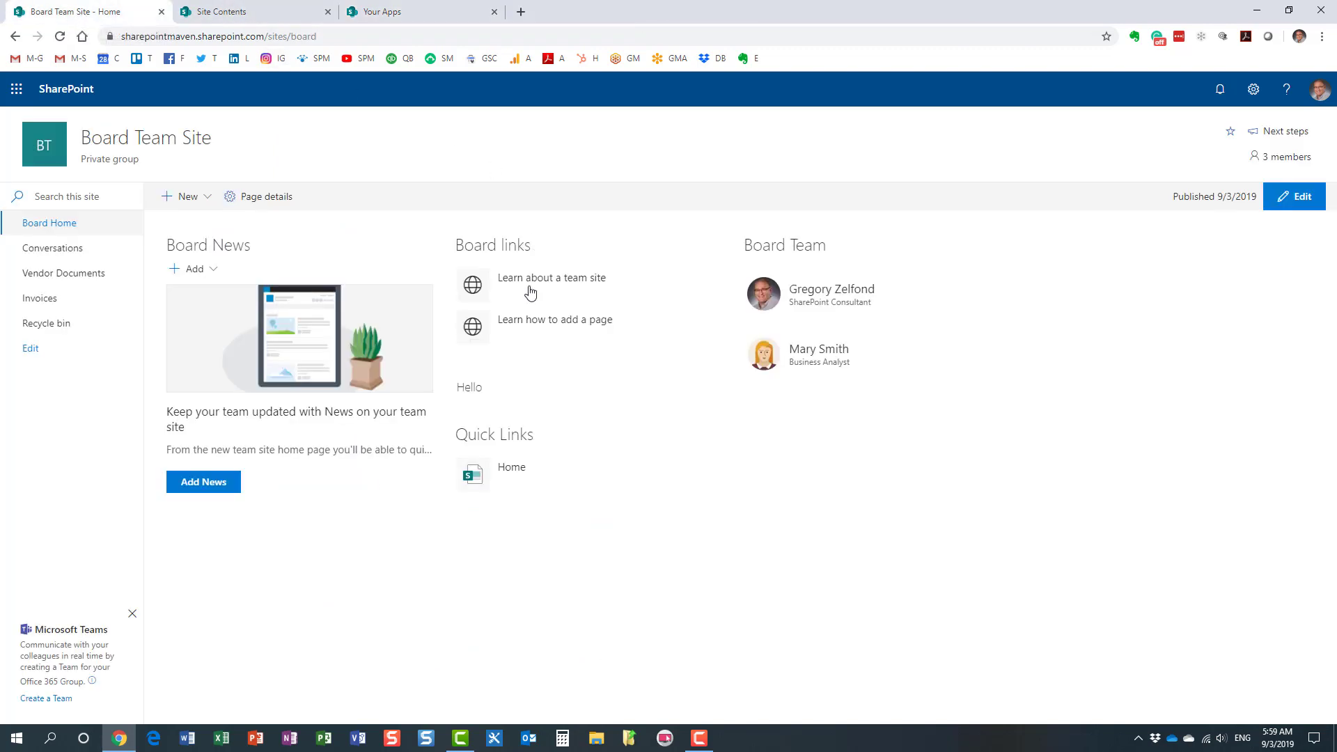
{"action": "left_click", "coordinate": [1252, 97]}
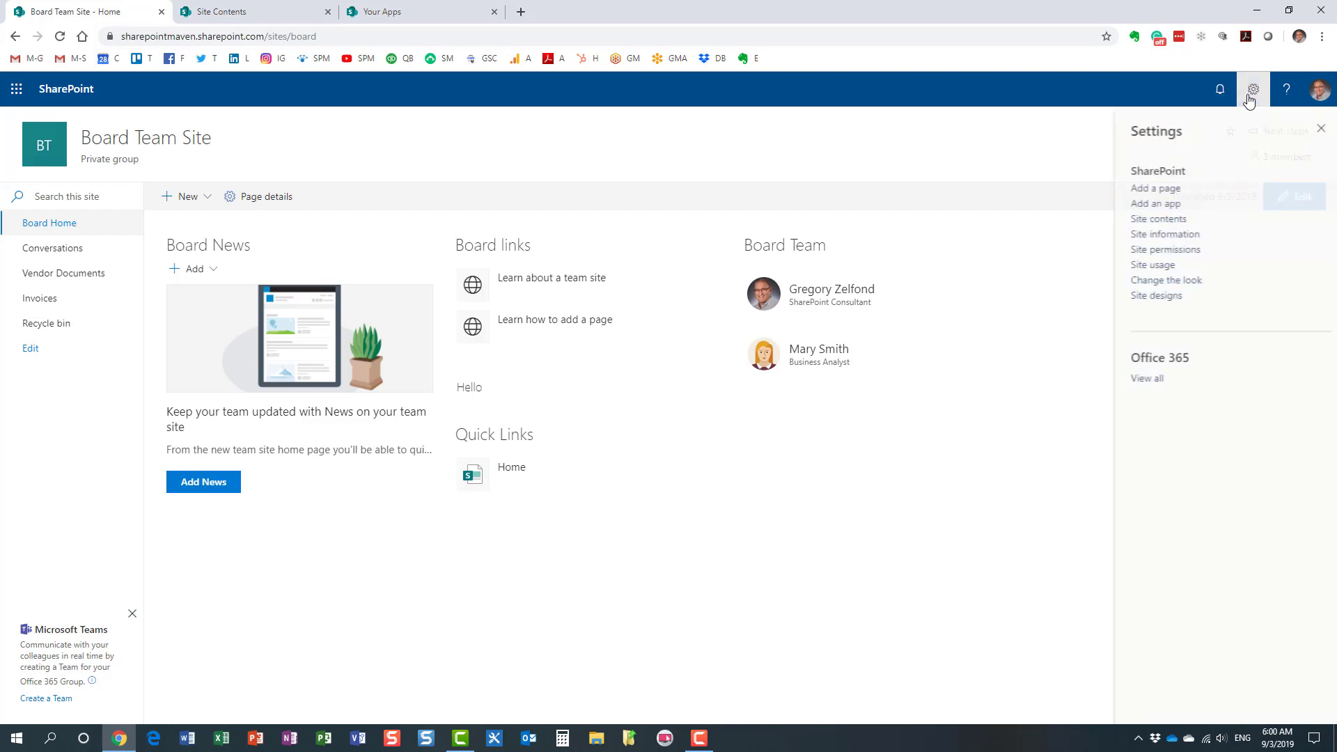
{"action": "left_click", "coordinate": [1168, 204]}
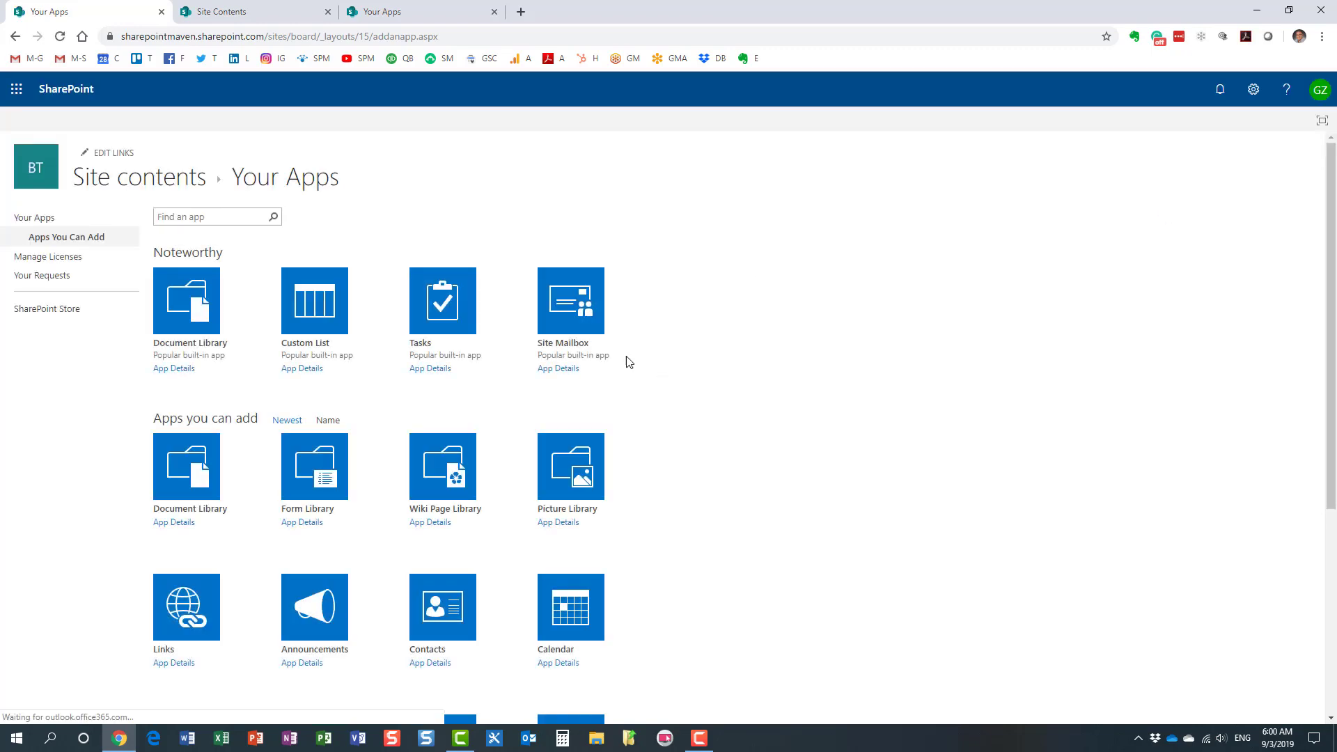
{"action": "scroll", "coordinate": [599, 373], "scroll_direction": "down", "scroll_amount": 4}
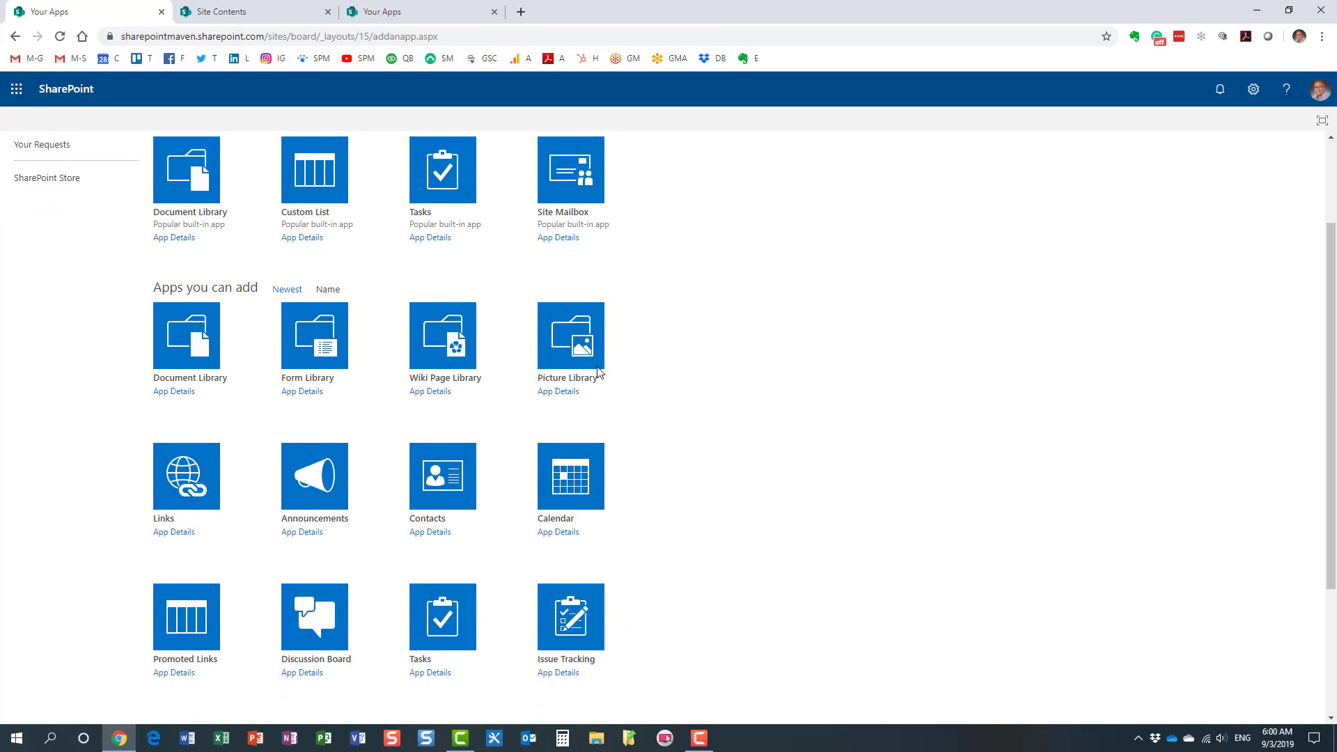
{"action": "left_click", "coordinate": [456, 332]}
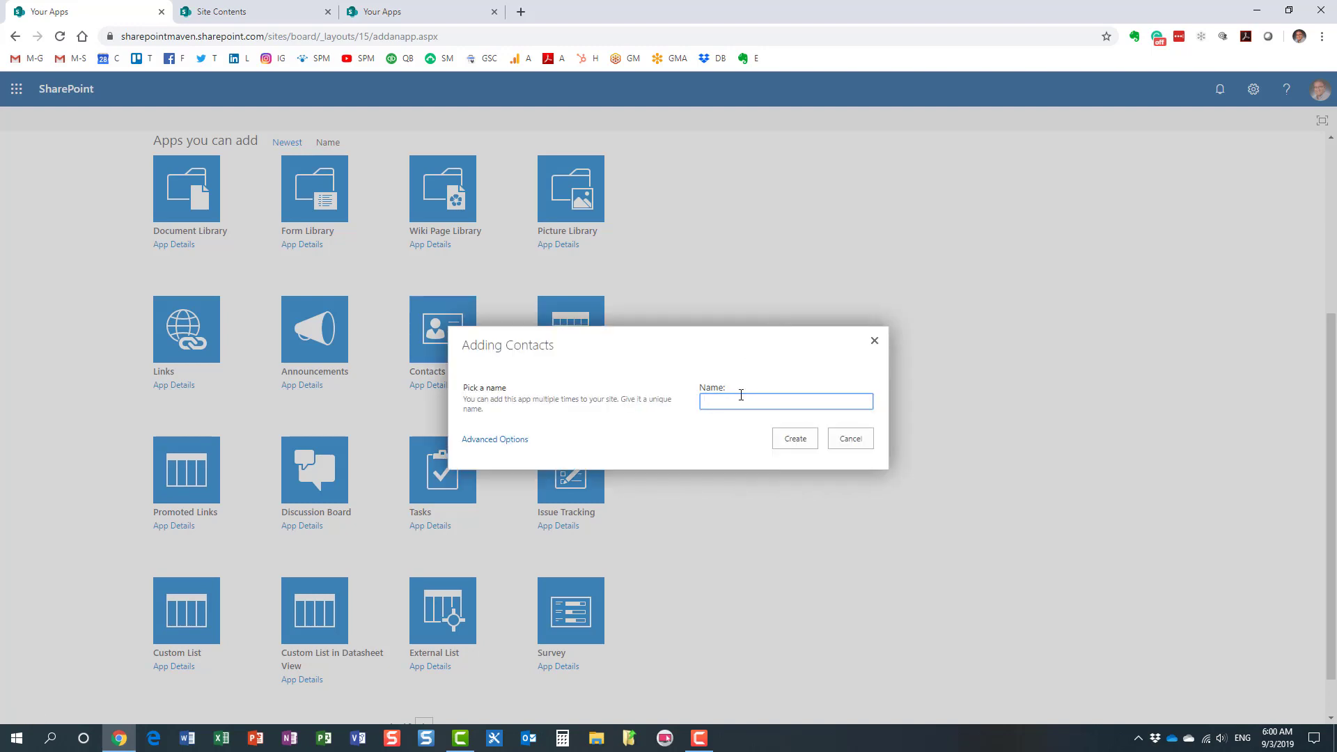
{"action": "type", "text": "Board Contacts"}
{"action": "left_click", "coordinate": [795, 439]}
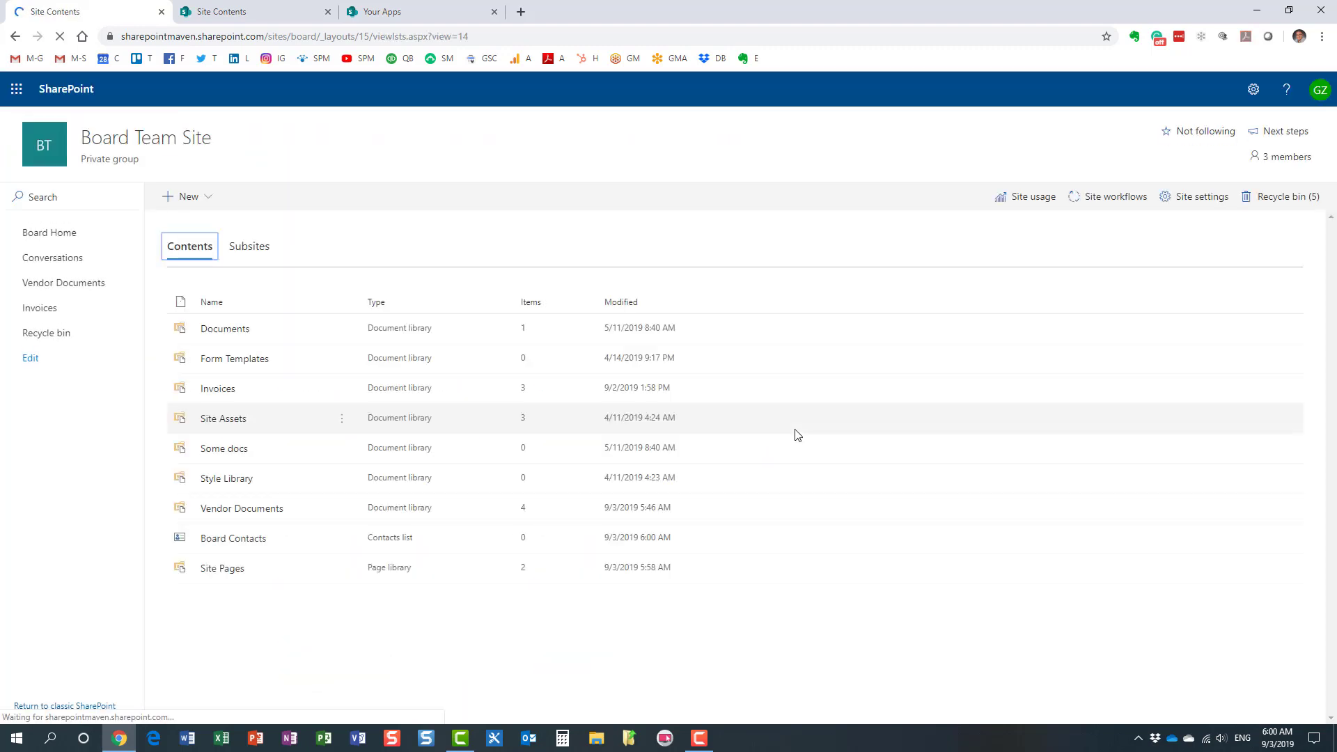
Step: Return to the Board home page, put it in edit mode and insert a List web part below the three-column section
{"action": "left_click", "coordinate": [63, 236]}
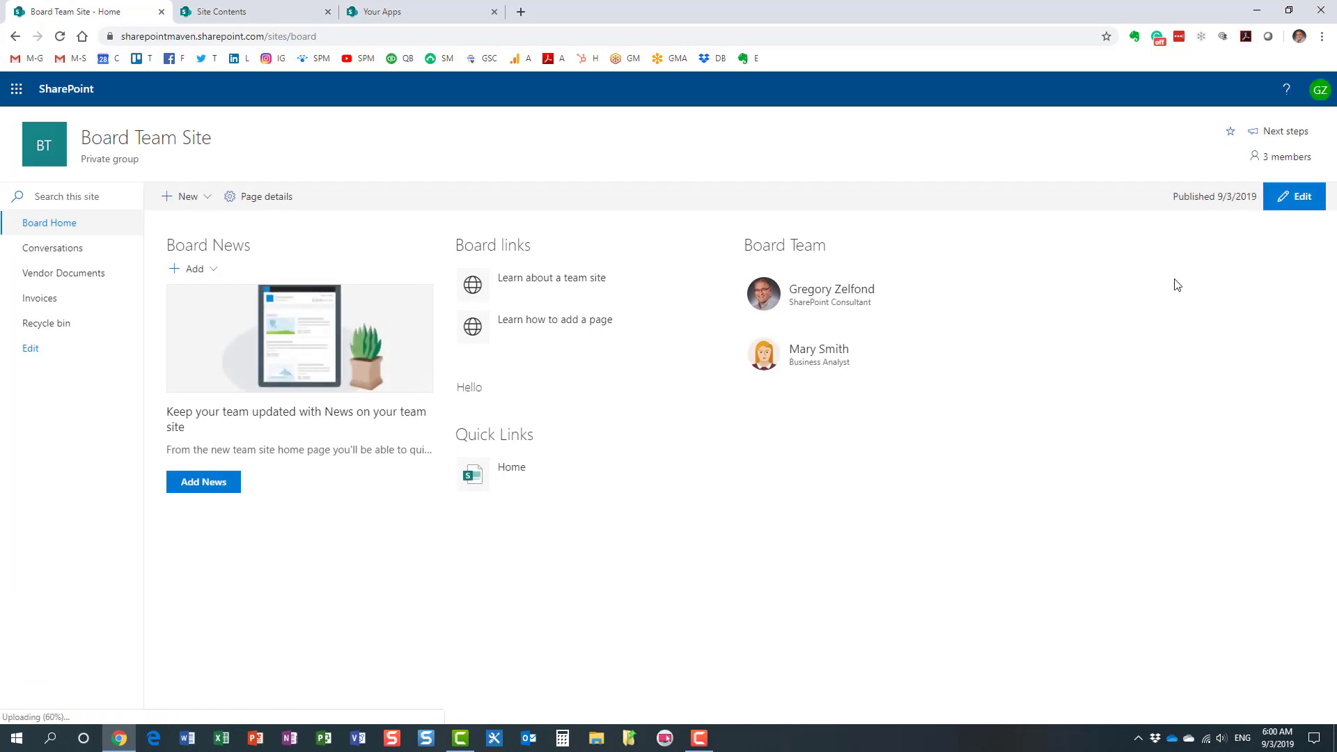
{"action": "left_click", "coordinate": [1295, 202]}
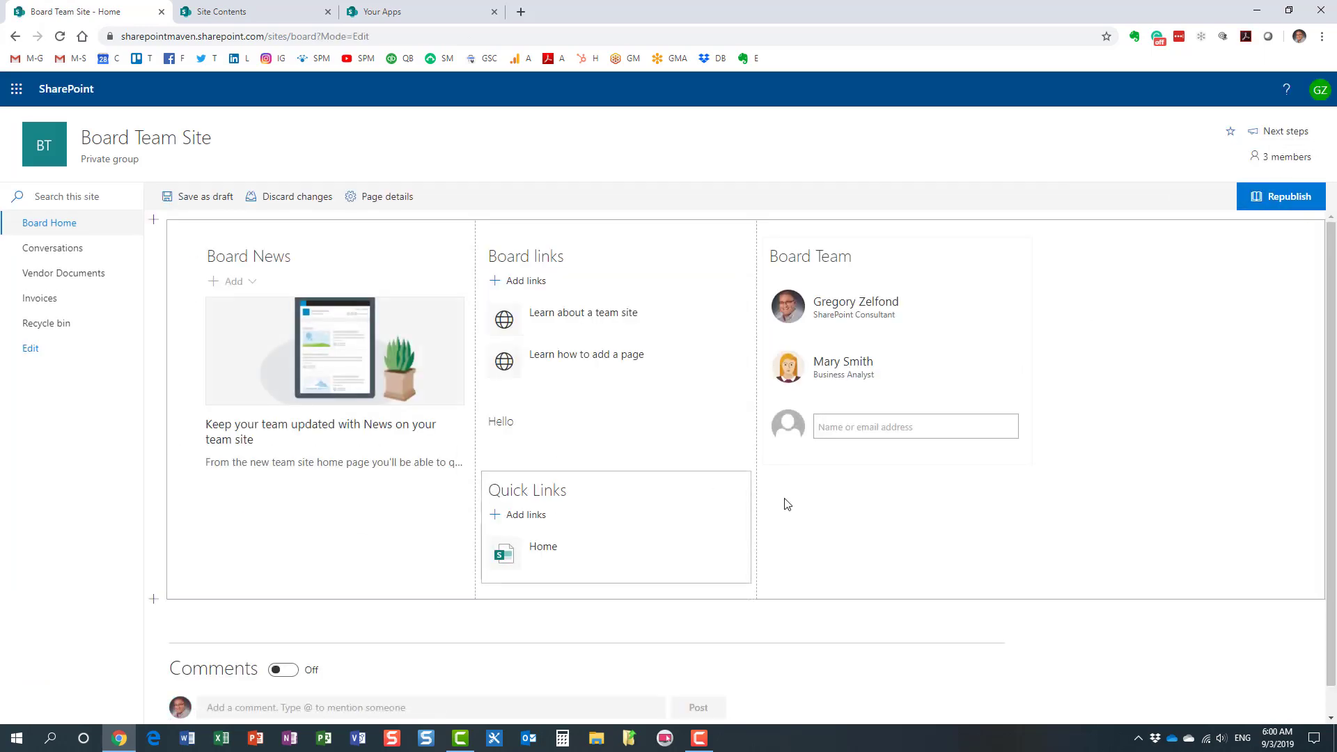
{"action": "scroll", "coordinate": [583, 607], "scroll_direction": "down", "scroll_amount": 1}
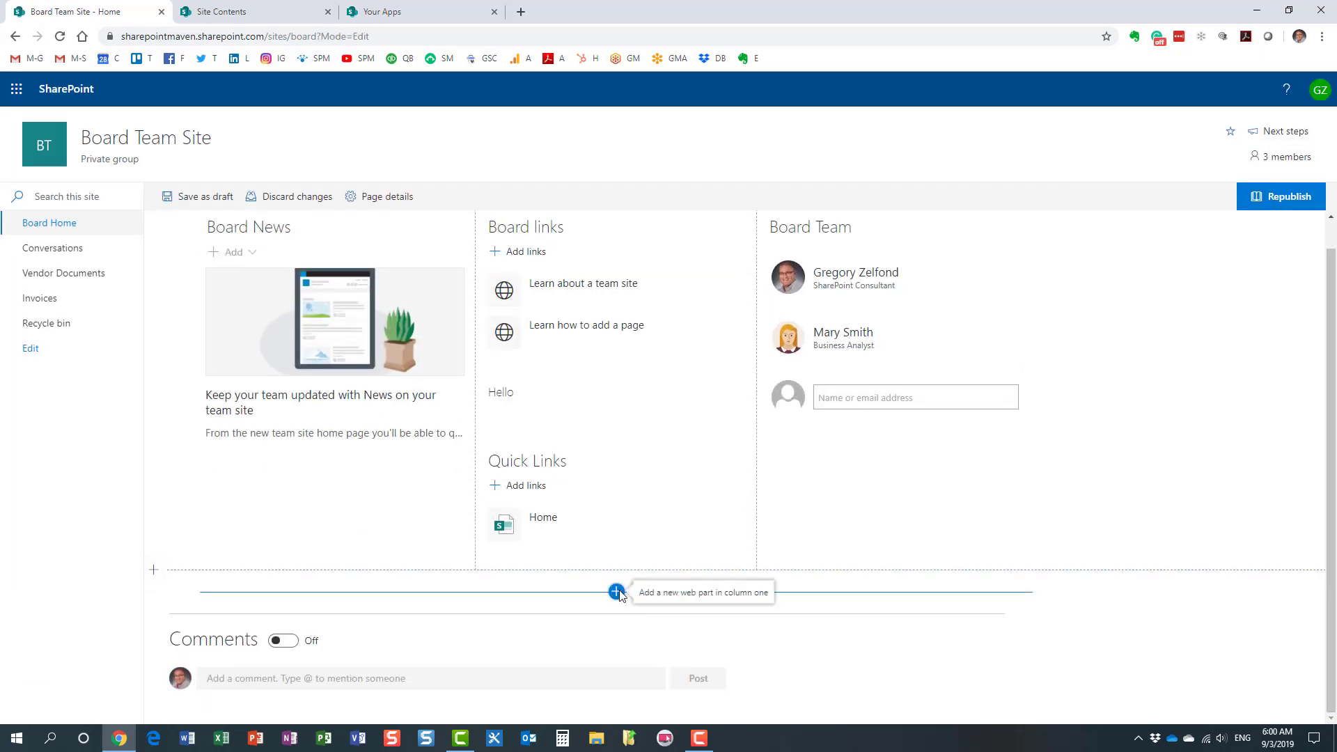
{"action": "left_click", "coordinate": [616, 591]}
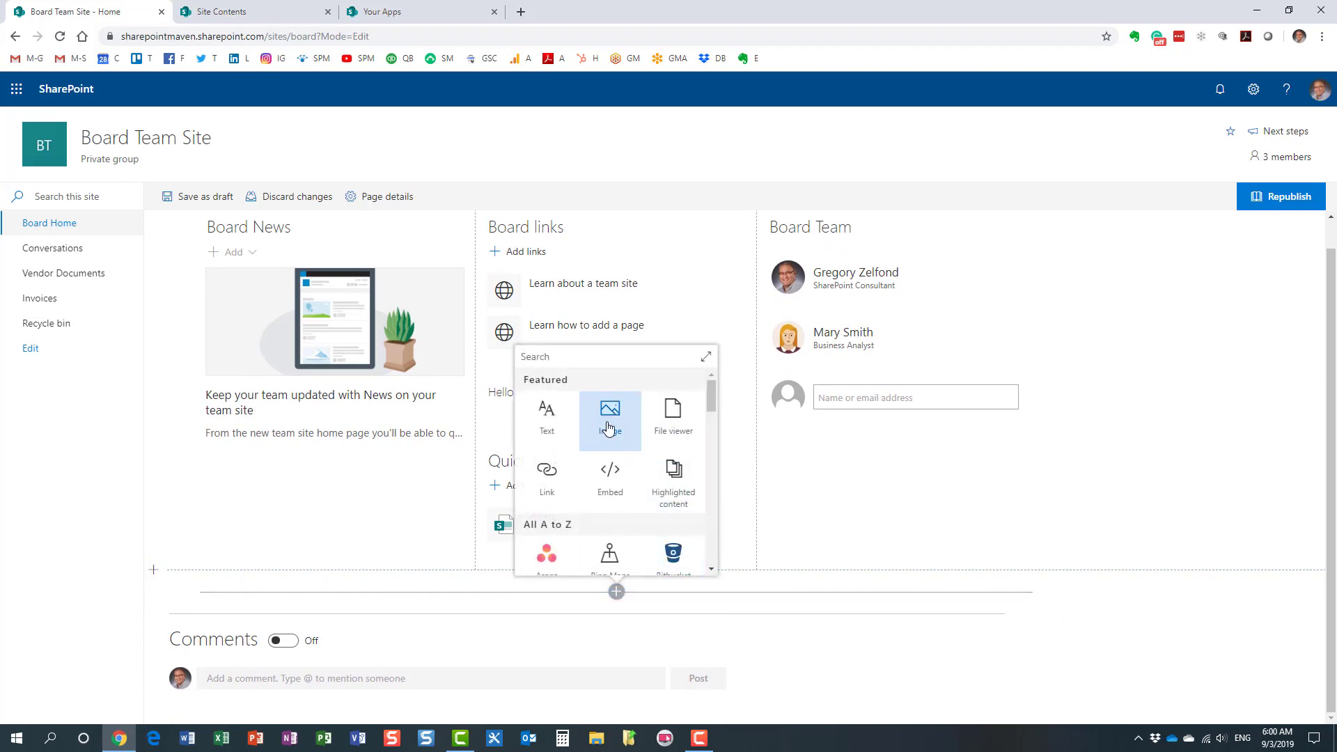
{"action": "left_click_drag", "start_coordinate": [711, 404], "coordinate": [714, 486]}
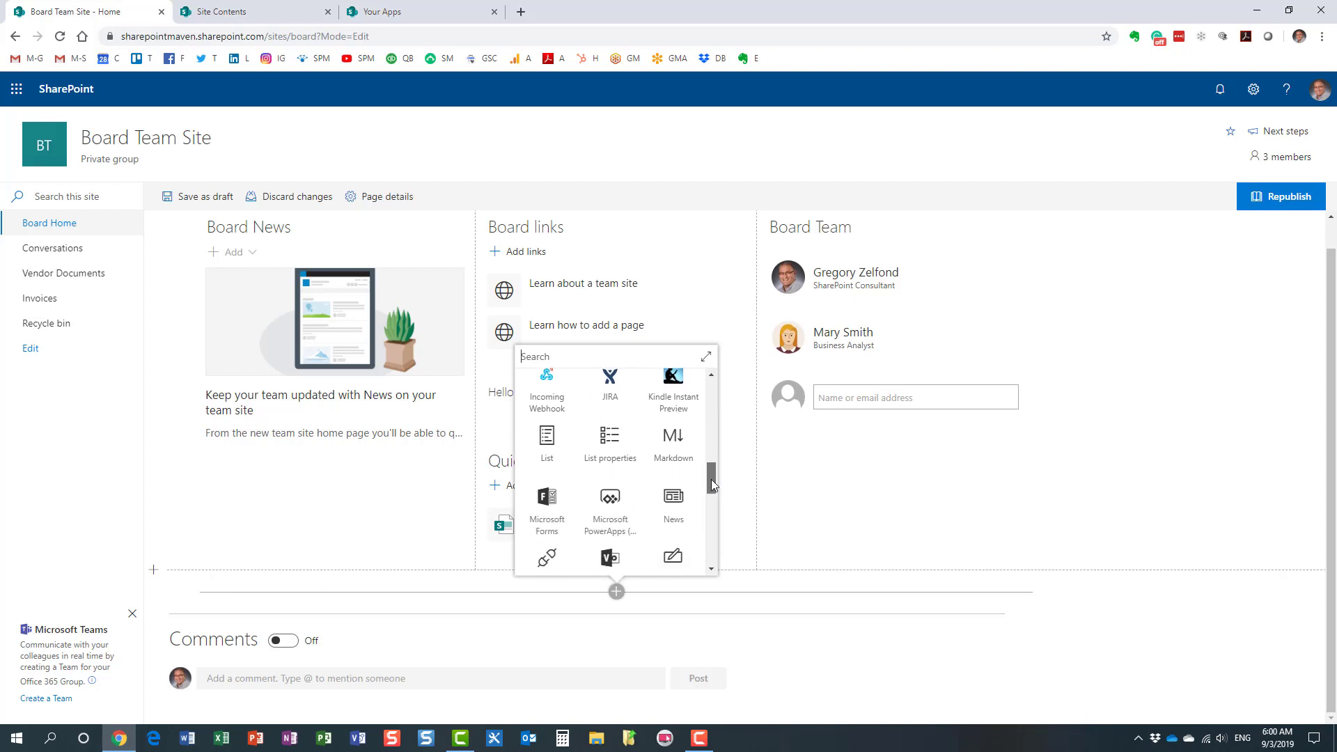
{"action": "left_click", "coordinate": [546, 501]}
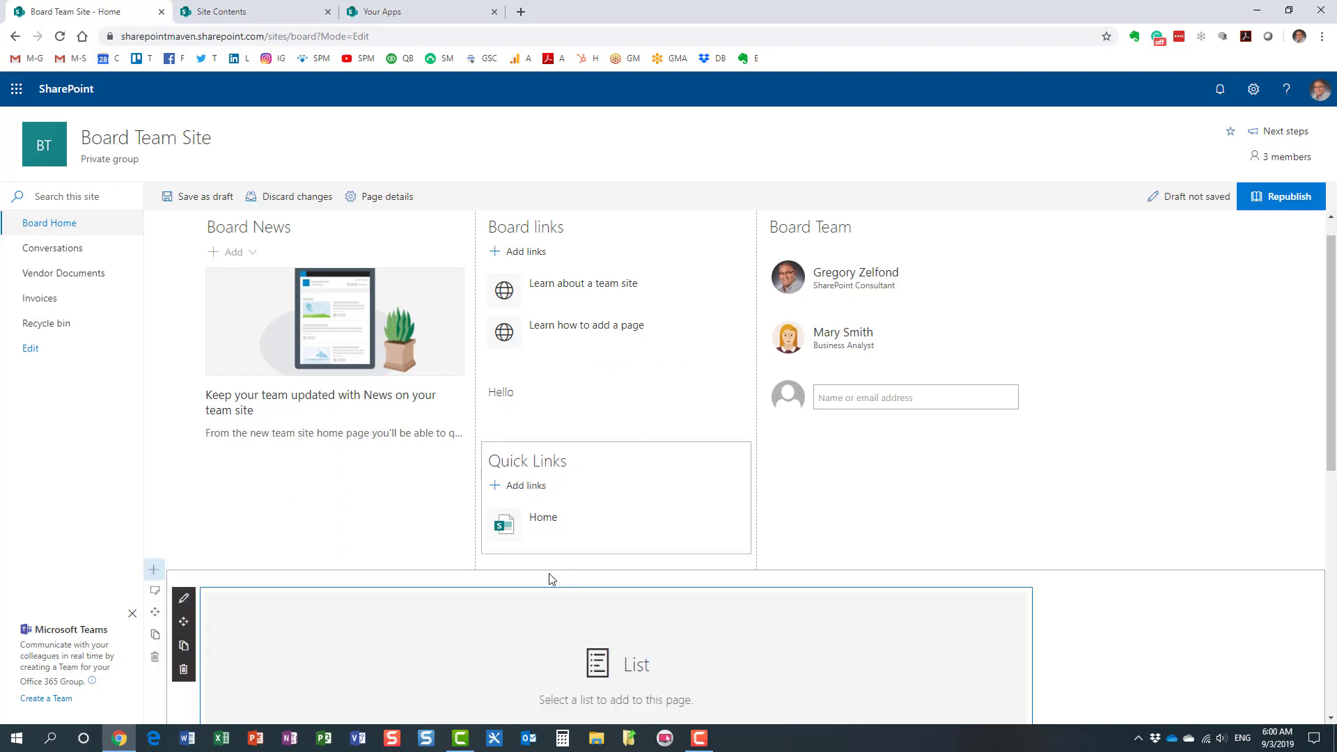
Step: Select Board Contacts as the list shown in the new web part and republish the page
{"action": "scroll", "coordinate": [547, 577], "scroll_direction": "down", "scroll_amount": 3}
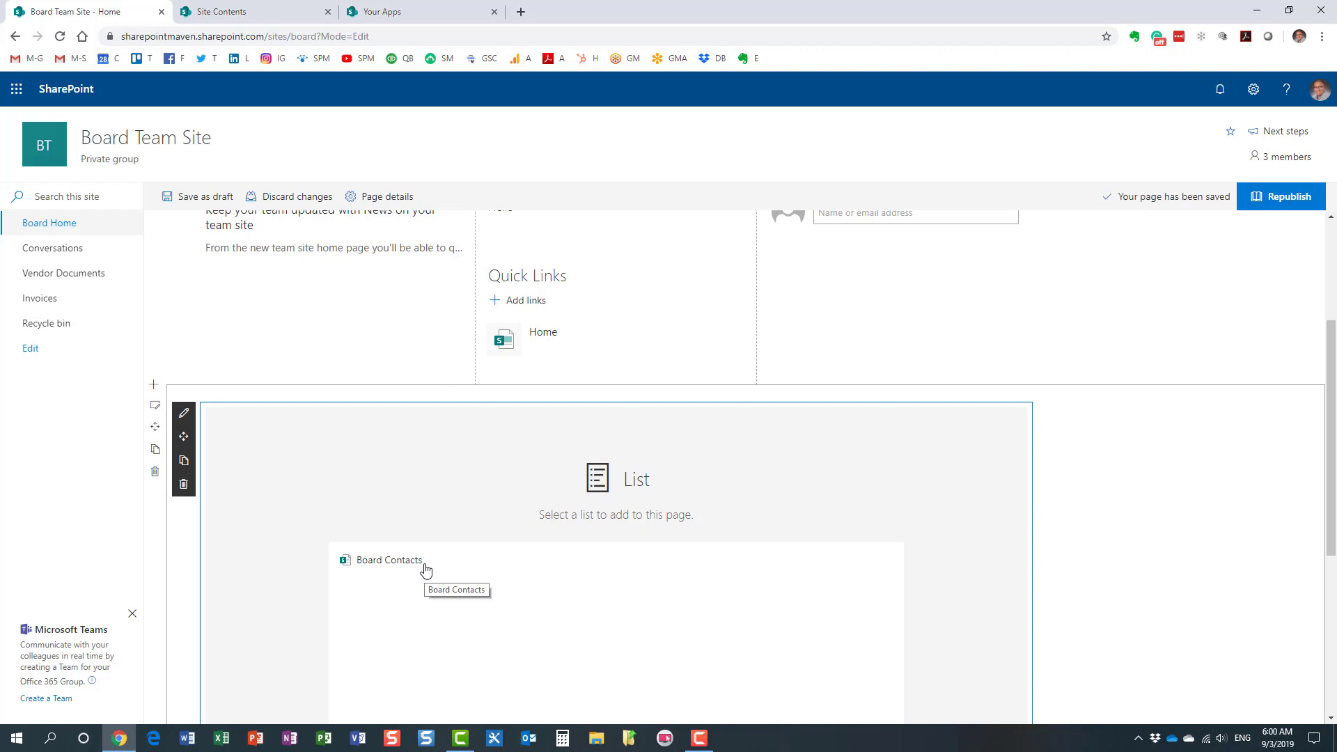
{"action": "left_click", "coordinate": [387, 564]}
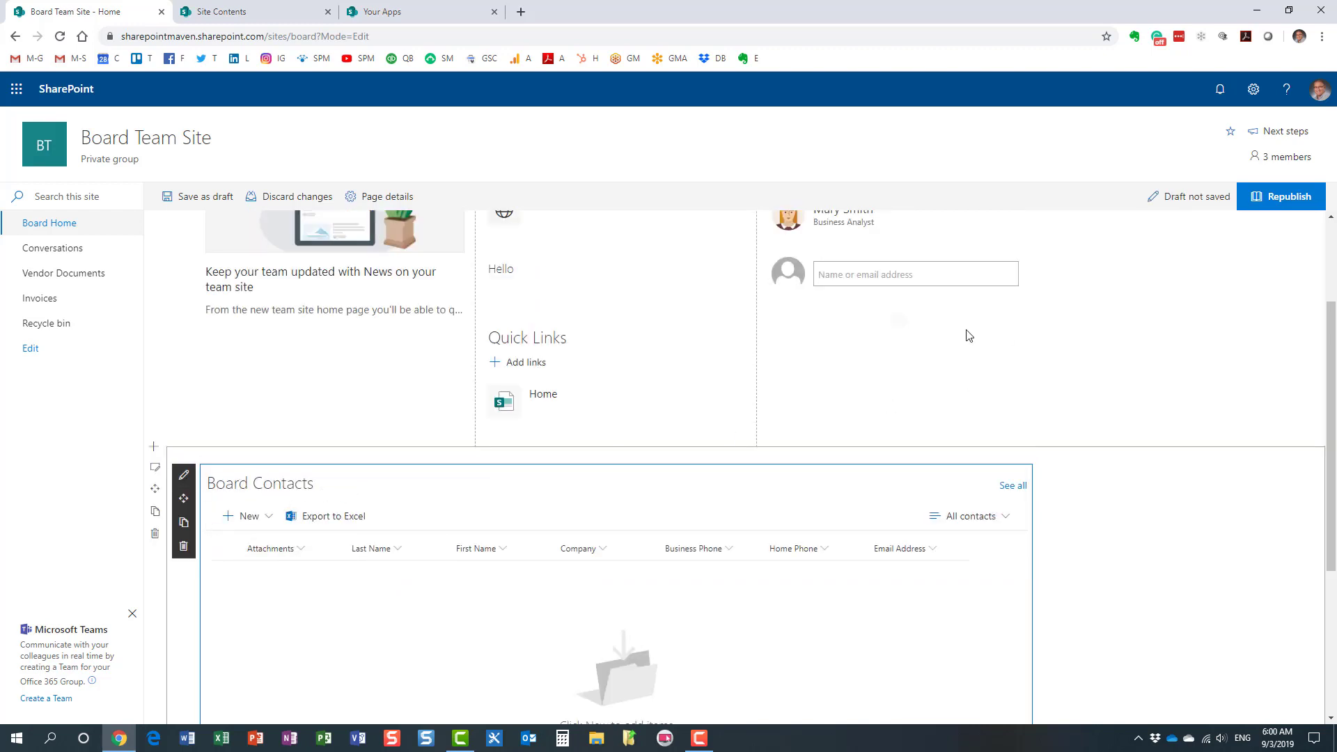
{"action": "left_click", "coordinate": [1288, 198]}
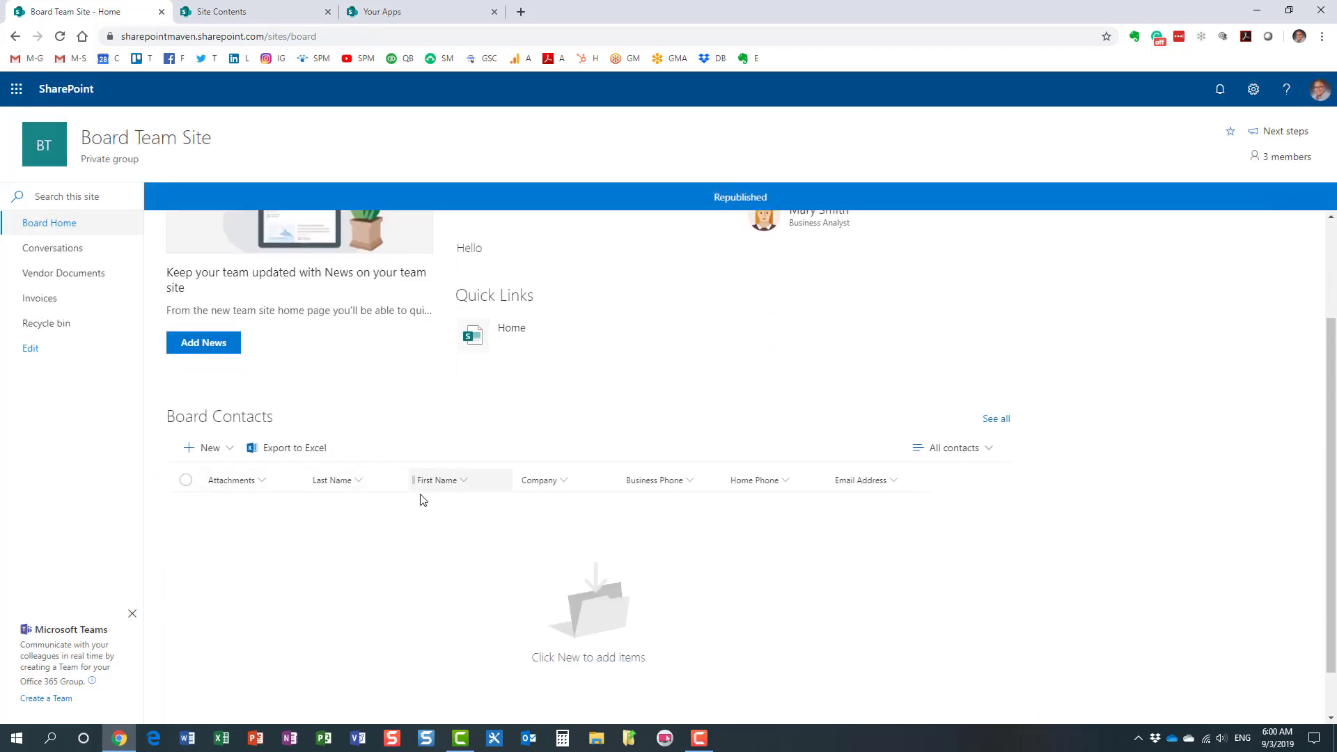
Step: Review the Project5 app catalog and home page, then switch back to the Board Team Site to compare its Board Contacts web part
{"action": "left_click", "coordinate": [383, 12]}
{"action": "scroll", "coordinate": [60, 260], "scroll_direction": "up", "scroll_amount": 5}
{"action": "scroll", "coordinate": [358, 447], "scroll_direction": "down", "scroll_amount": 3}
{"action": "scroll", "coordinate": [358, 443], "scroll_direction": "up", "scroll_amount": 3}
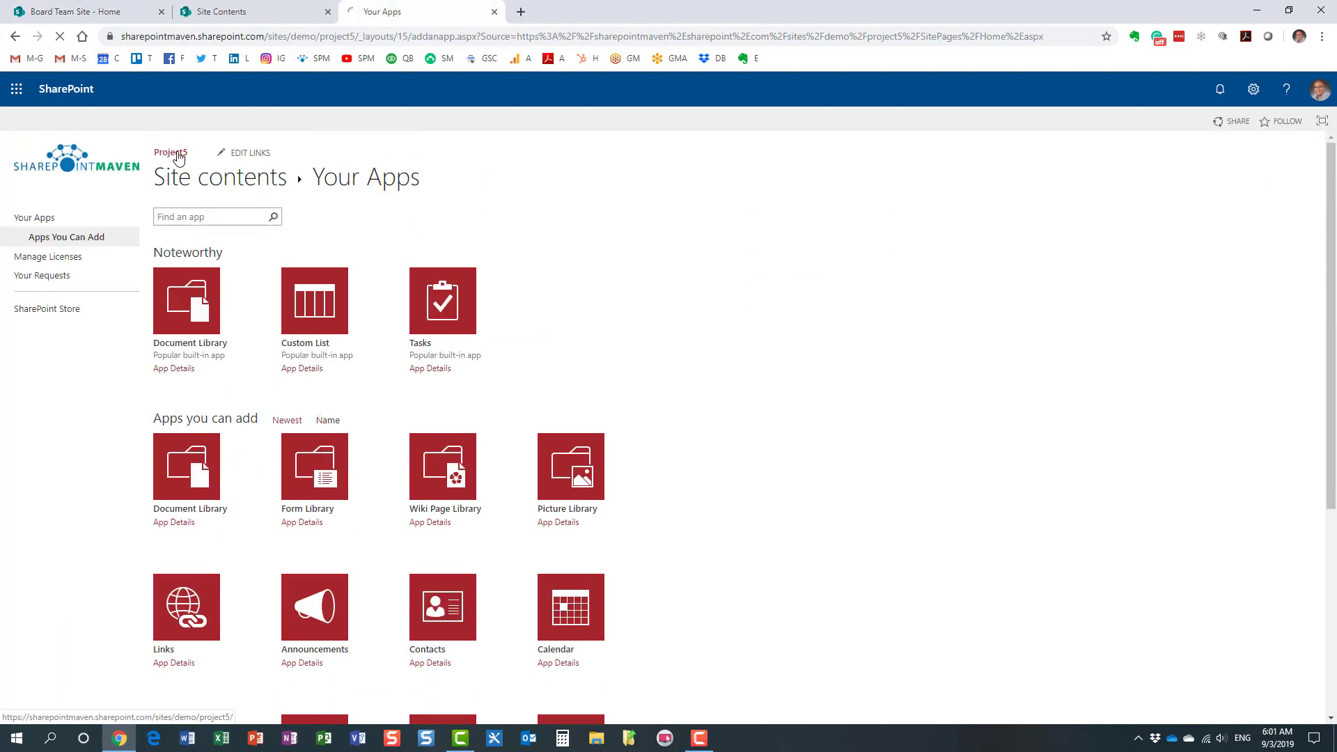
{"action": "left_click", "coordinate": [170, 153]}
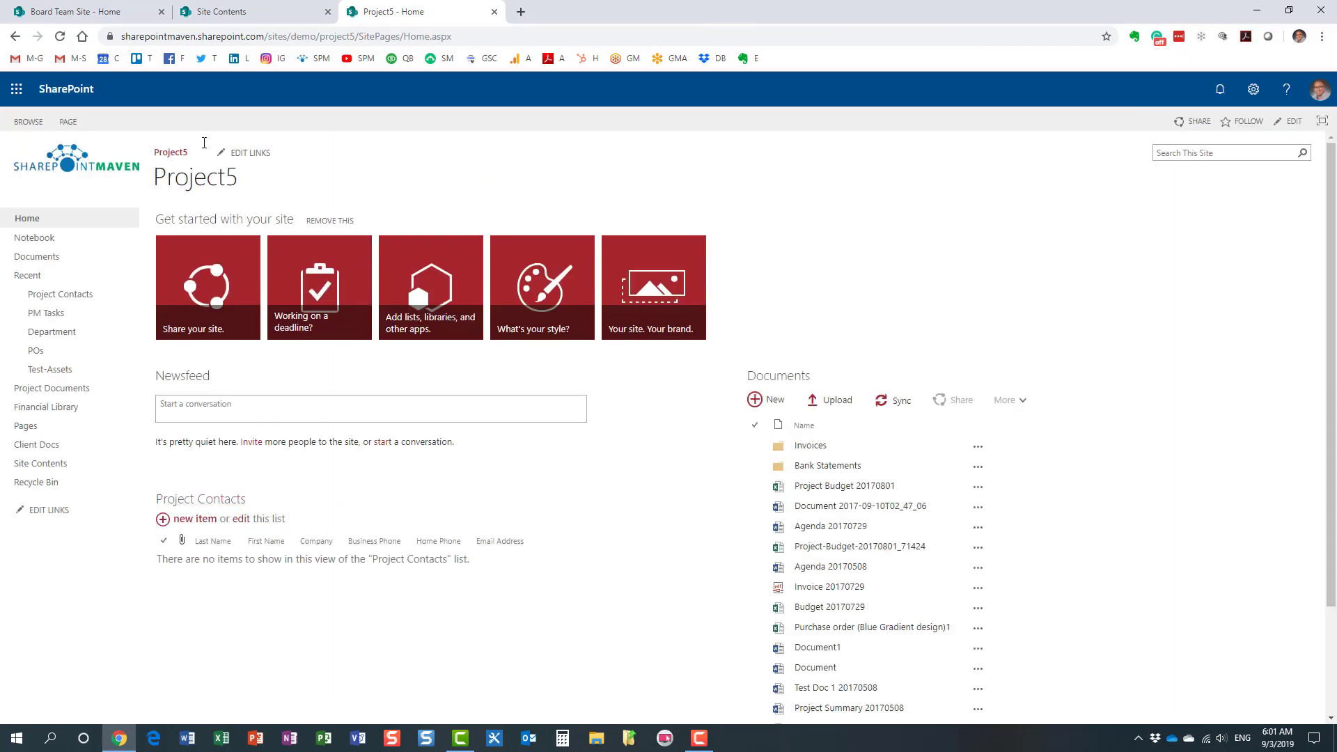
{"action": "left_click", "coordinate": [122, 14]}
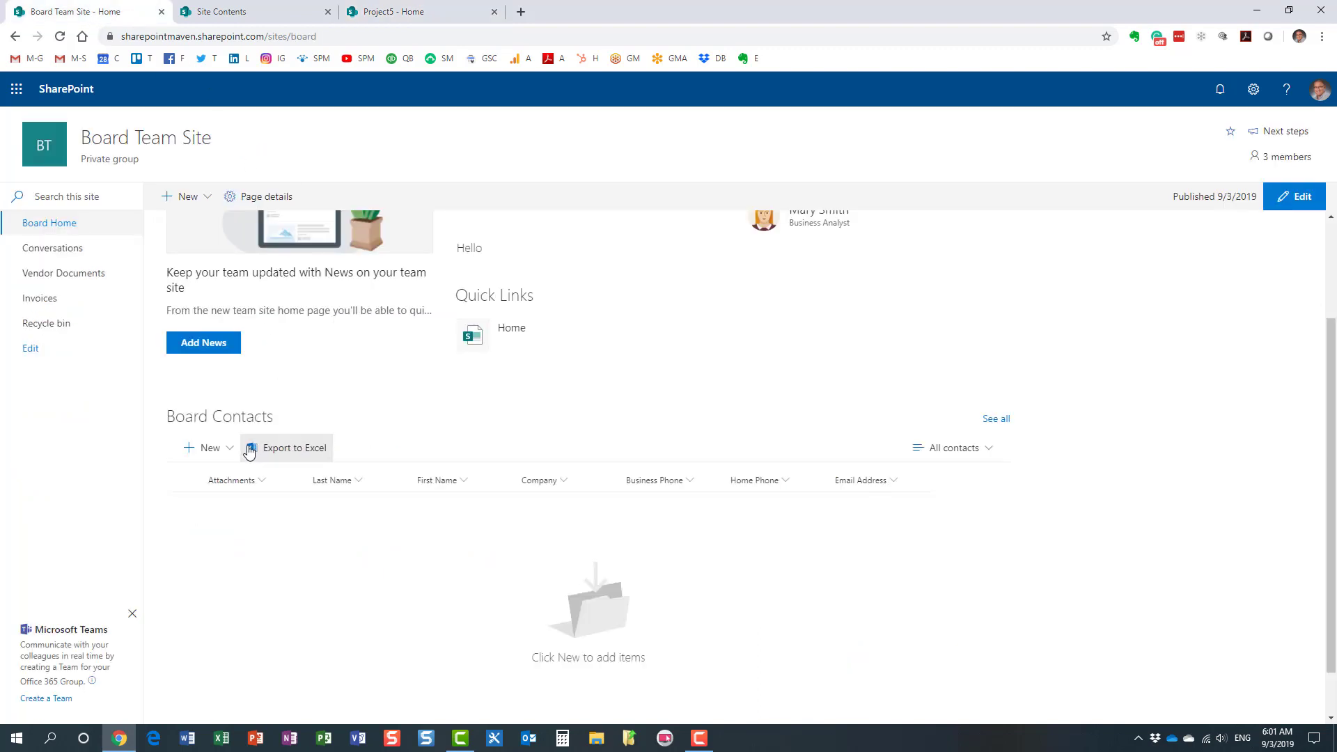
Step: Open the full Board Contacts list from its web part, and switch to the Project5 home page
{"action": "left_click", "coordinate": [989, 421]}
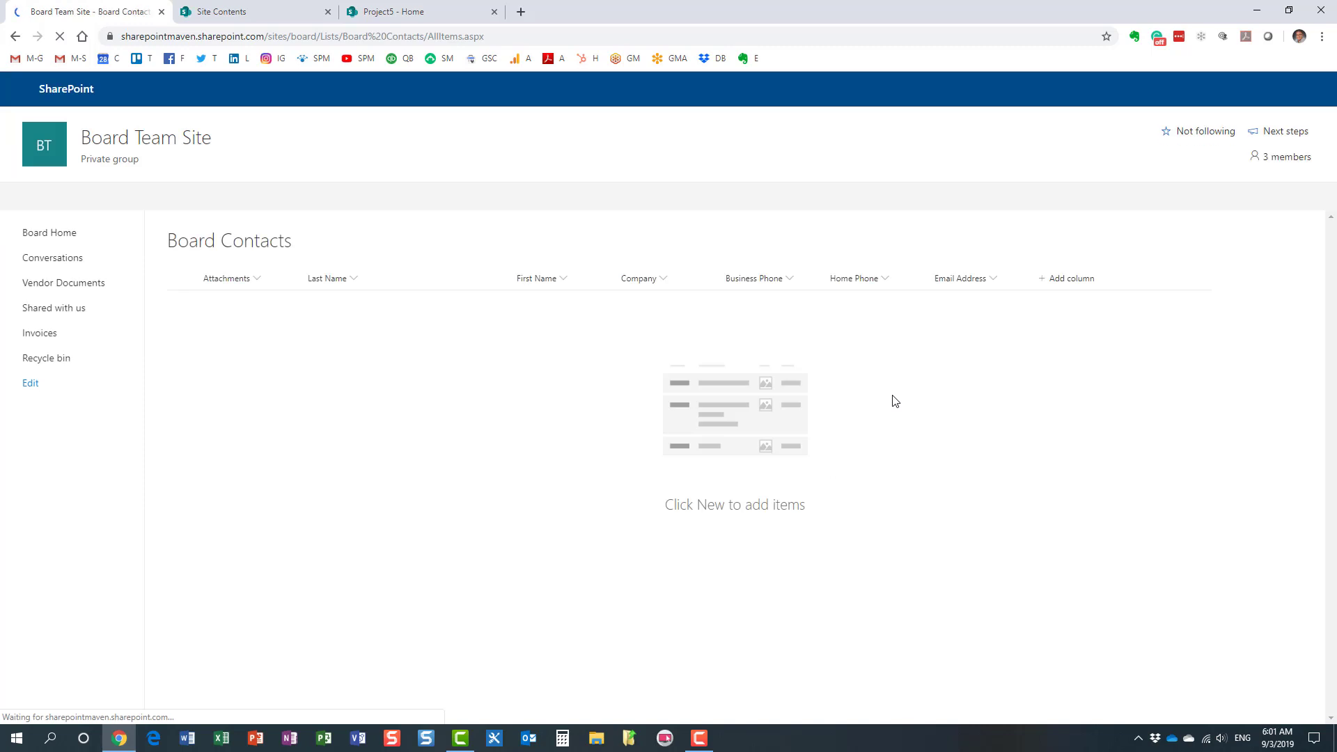
{"action": "left_click", "coordinate": [390, 12]}
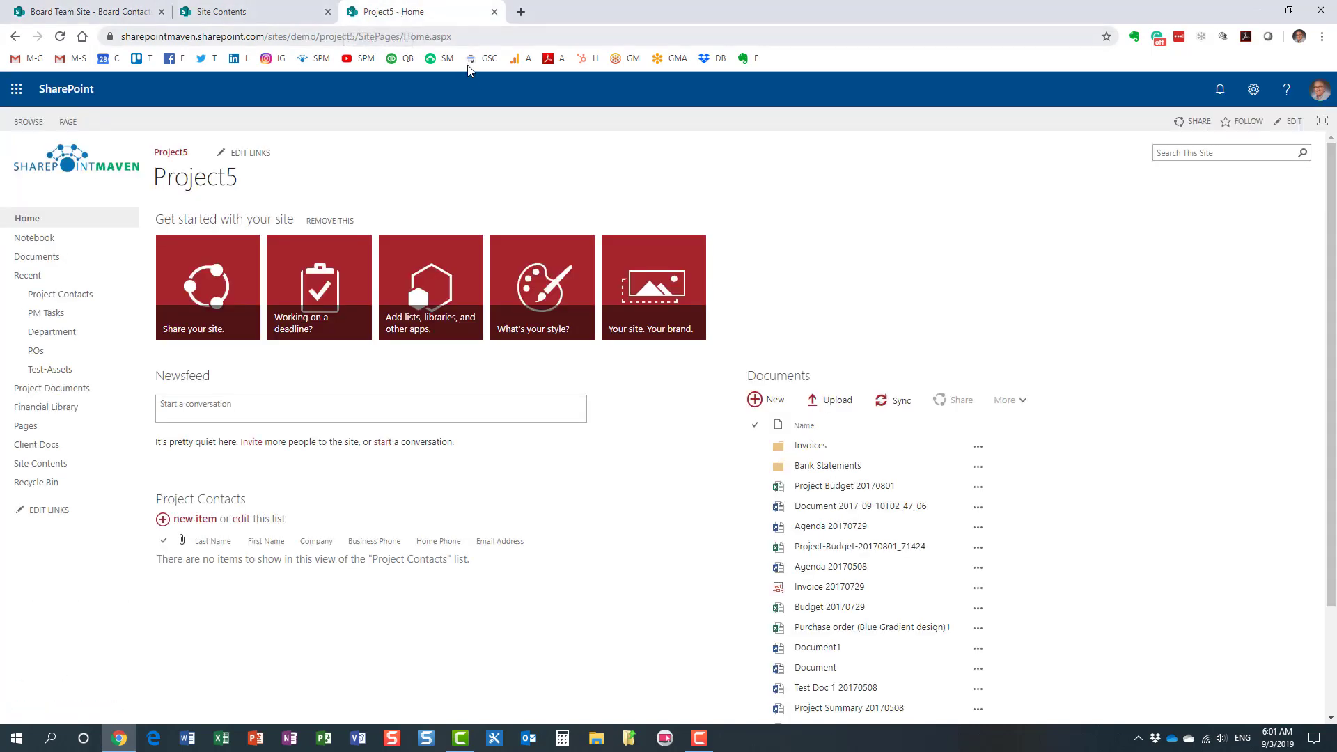
{"action": "left_click", "coordinate": [1254, 90]}
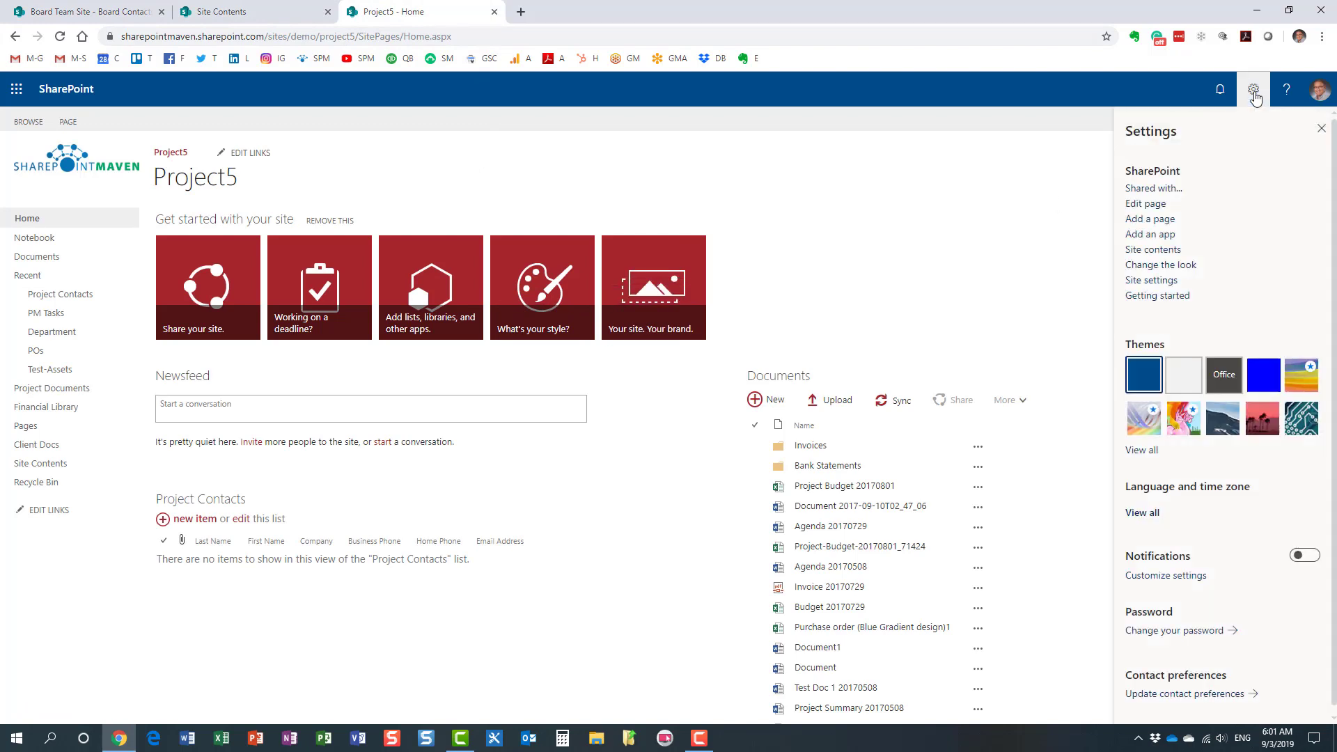
{"action": "left_click", "coordinate": [1163, 220]}
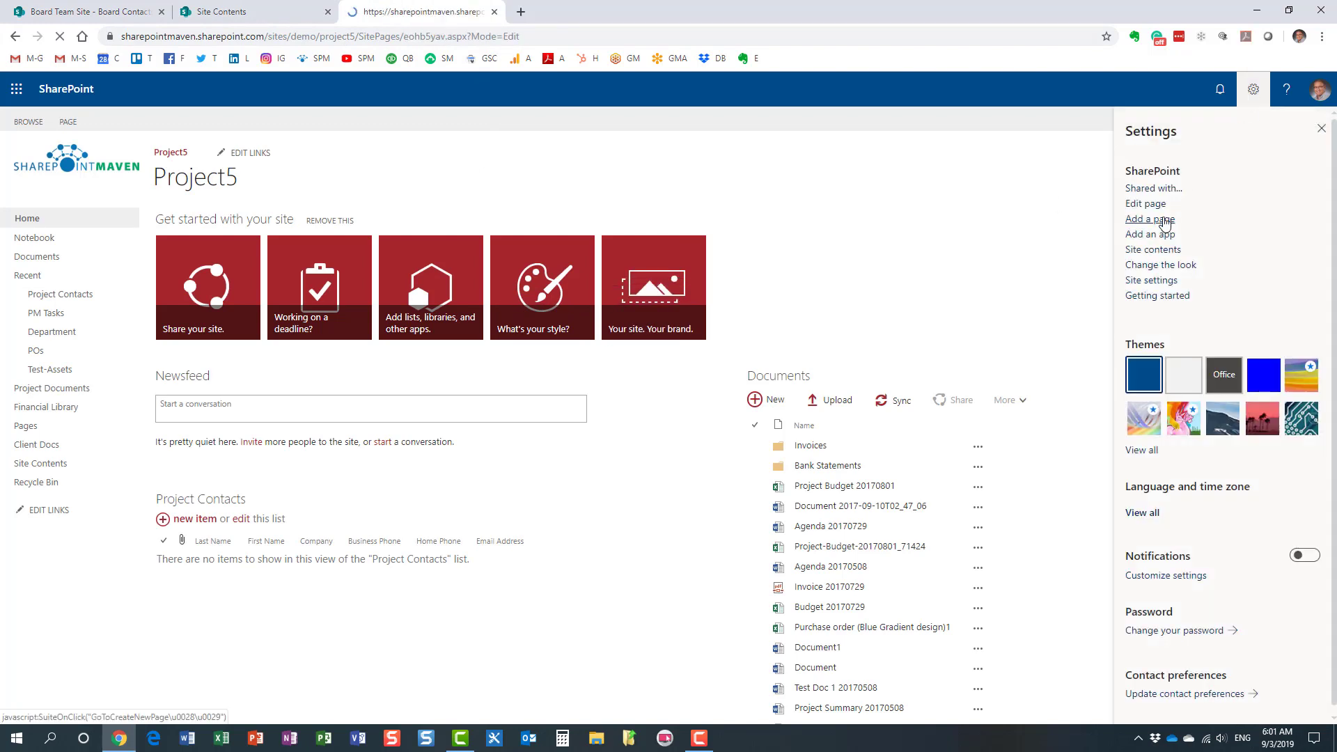
{"action": "left_click", "coordinate": [16, 37]}
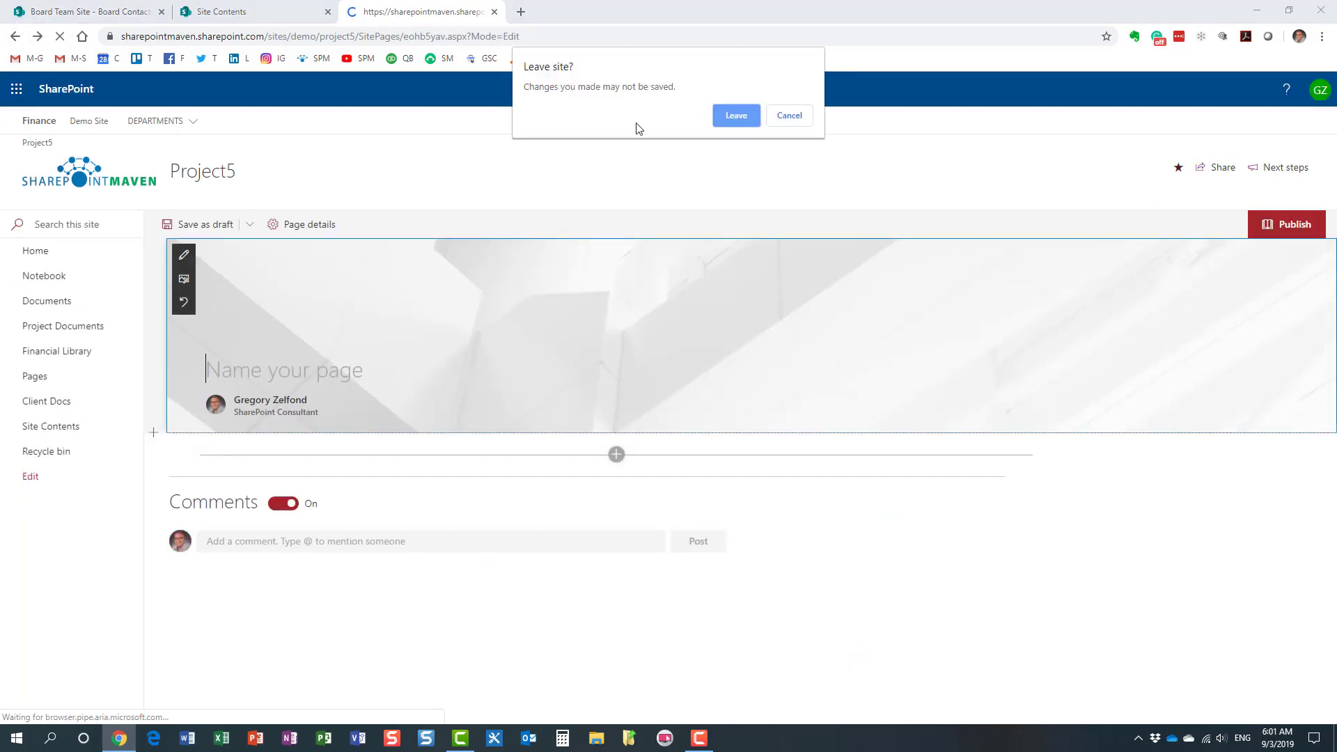
{"action": "left_click", "coordinate": [735, 116]}
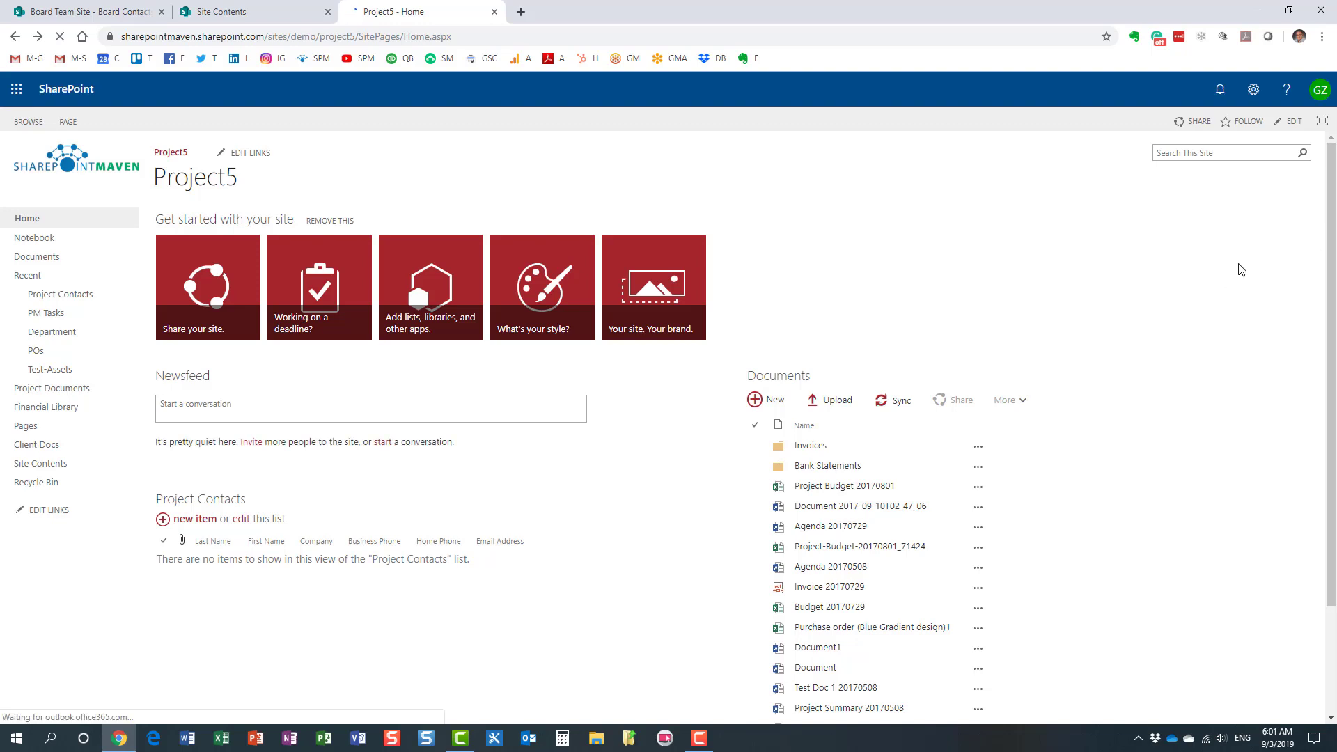
Step: Open the catalog of apps that can be added to the Project5 site and review the available apps
{"action": "left_click", "coordinate": [1253, 89]}
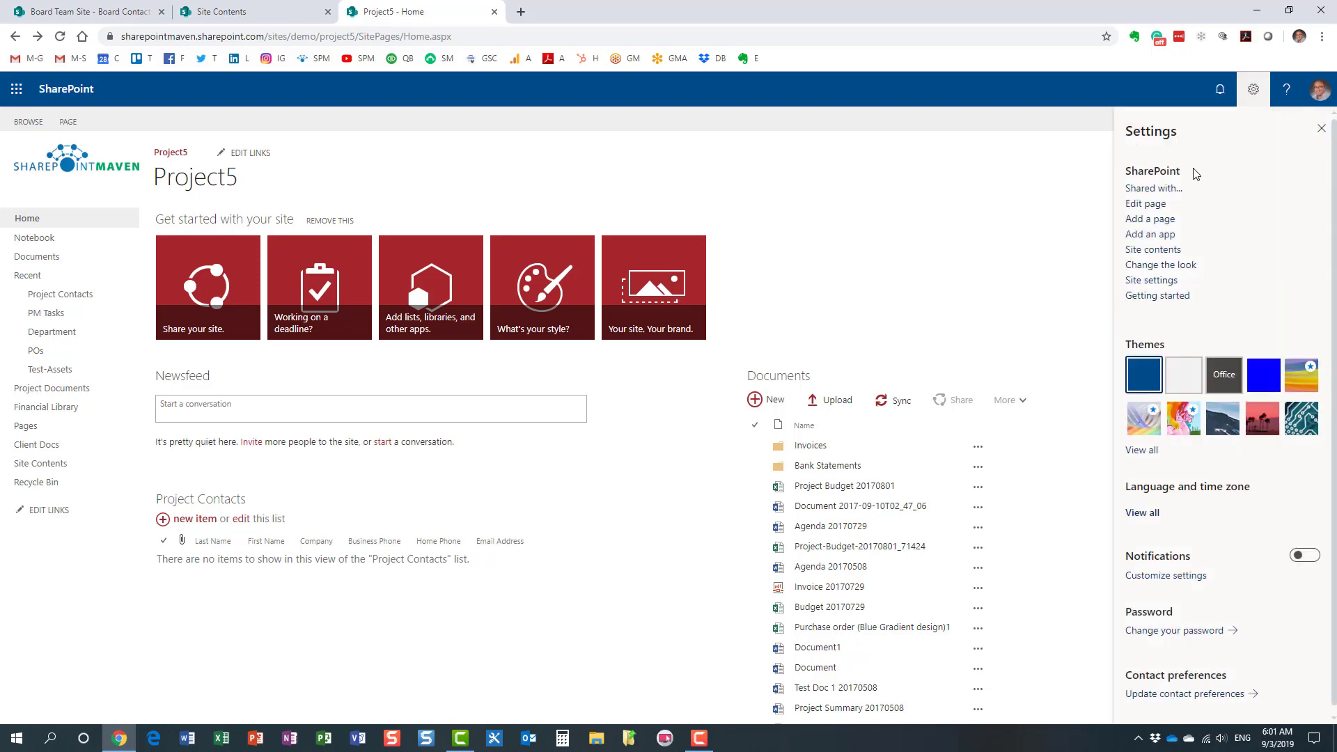
{"action": "left_click", "coordinate": [1150, 234]}
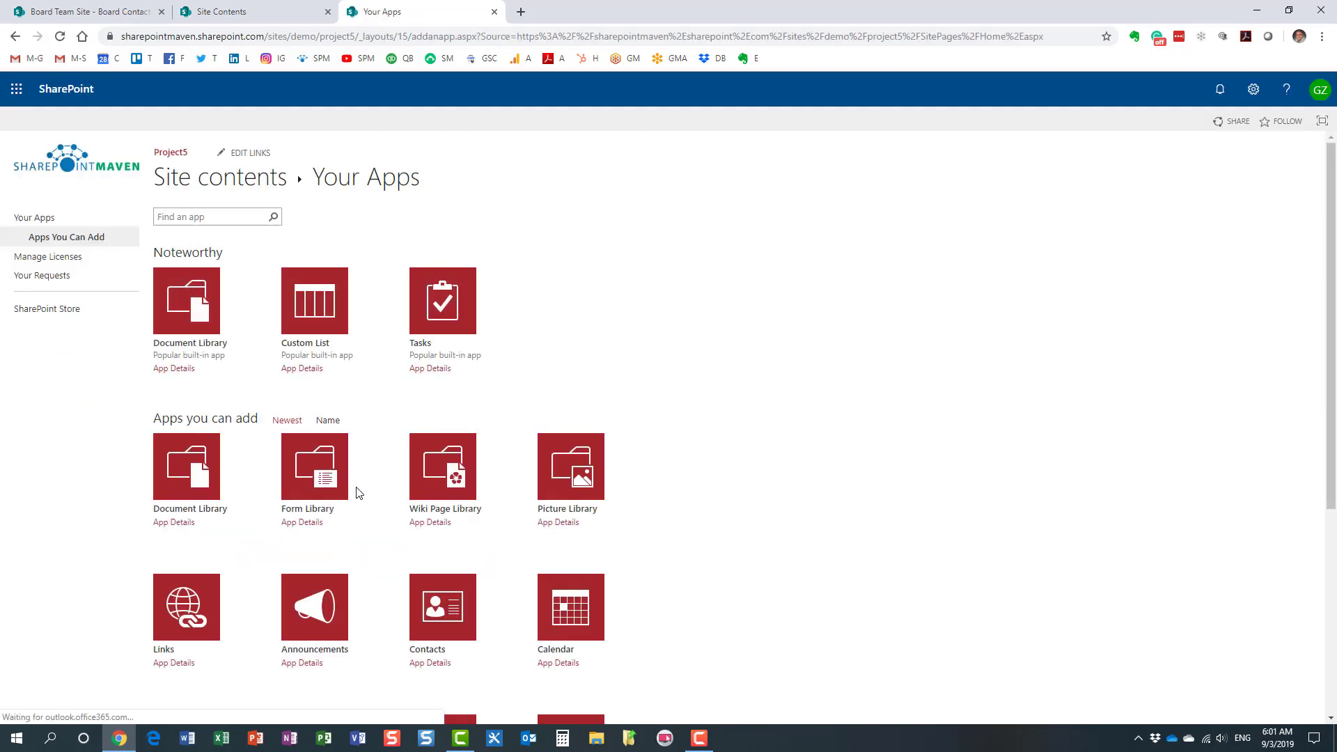
{"action": "scroll", "coordinate": [397, 502], "scroll_direction": "down", "scroll_amount": 2}
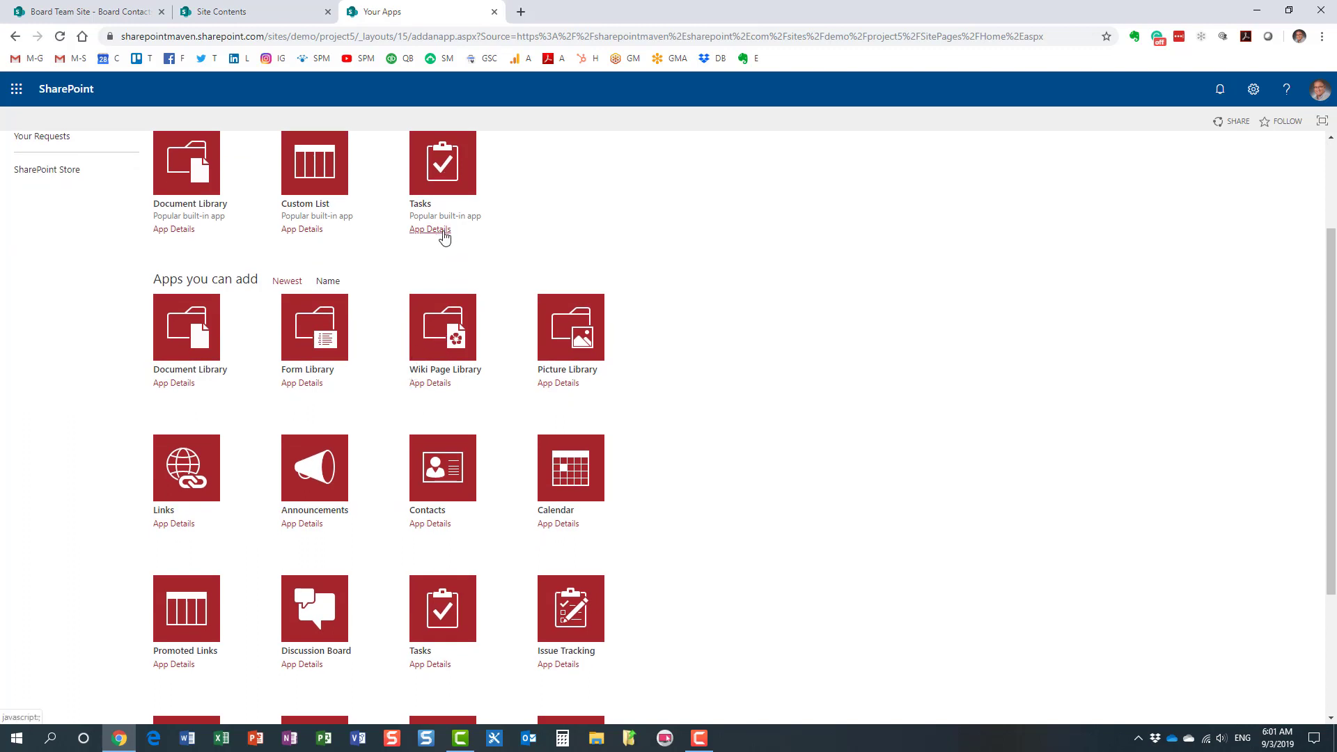
{"action": "scroll", "coordinate": [445, 238], "scroll_direction": "up", "scroll_amount": 1}
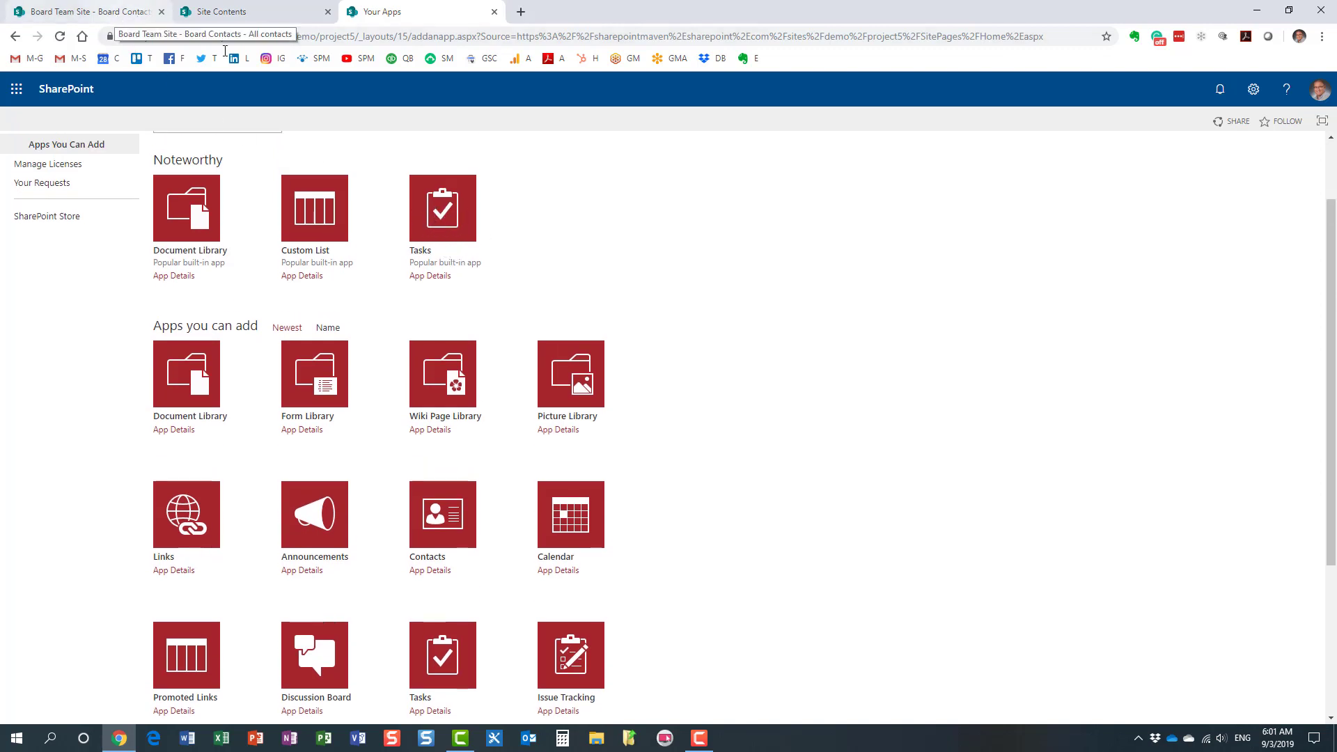
Step: Add a Tasks app named "Board Tasks" to the Board Team Site and open it from the site contents
{"action": "left_click", "coordinate": [113, 12]}
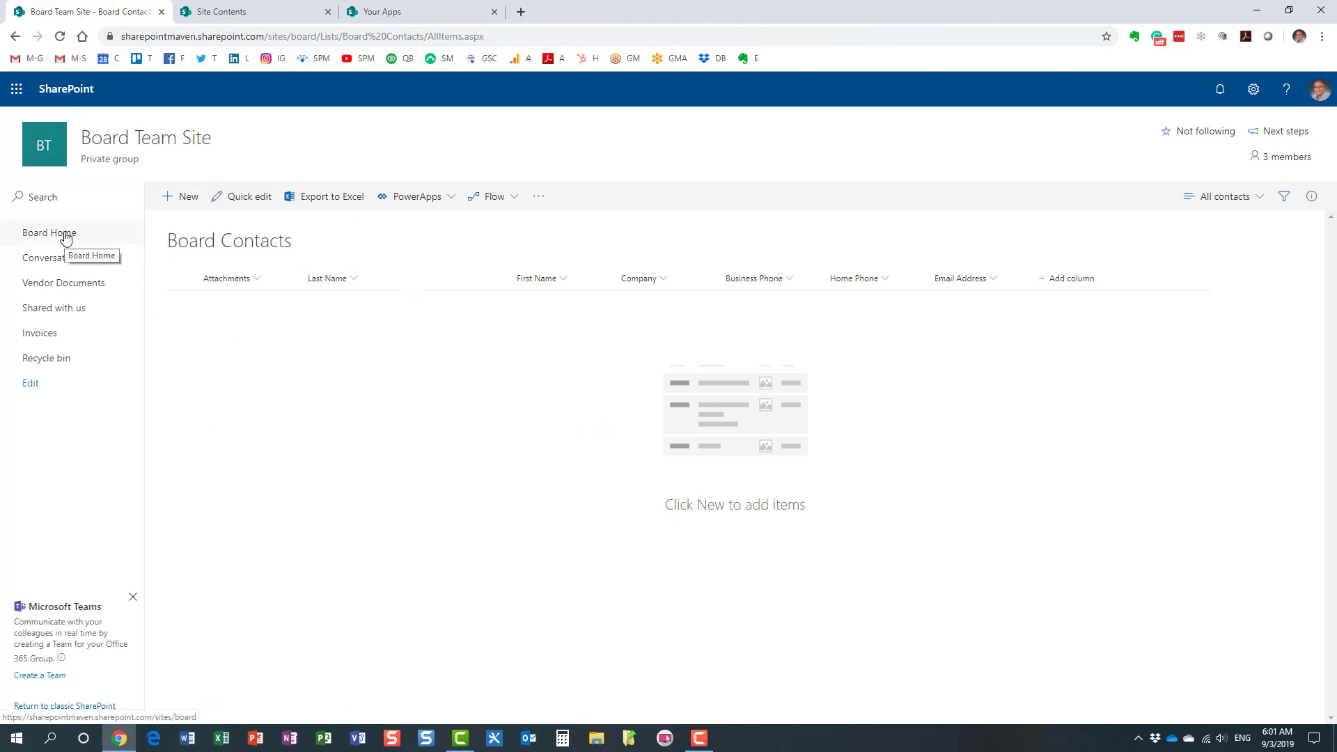
{"action": "left_click", "coordinate": [1253, 89]}
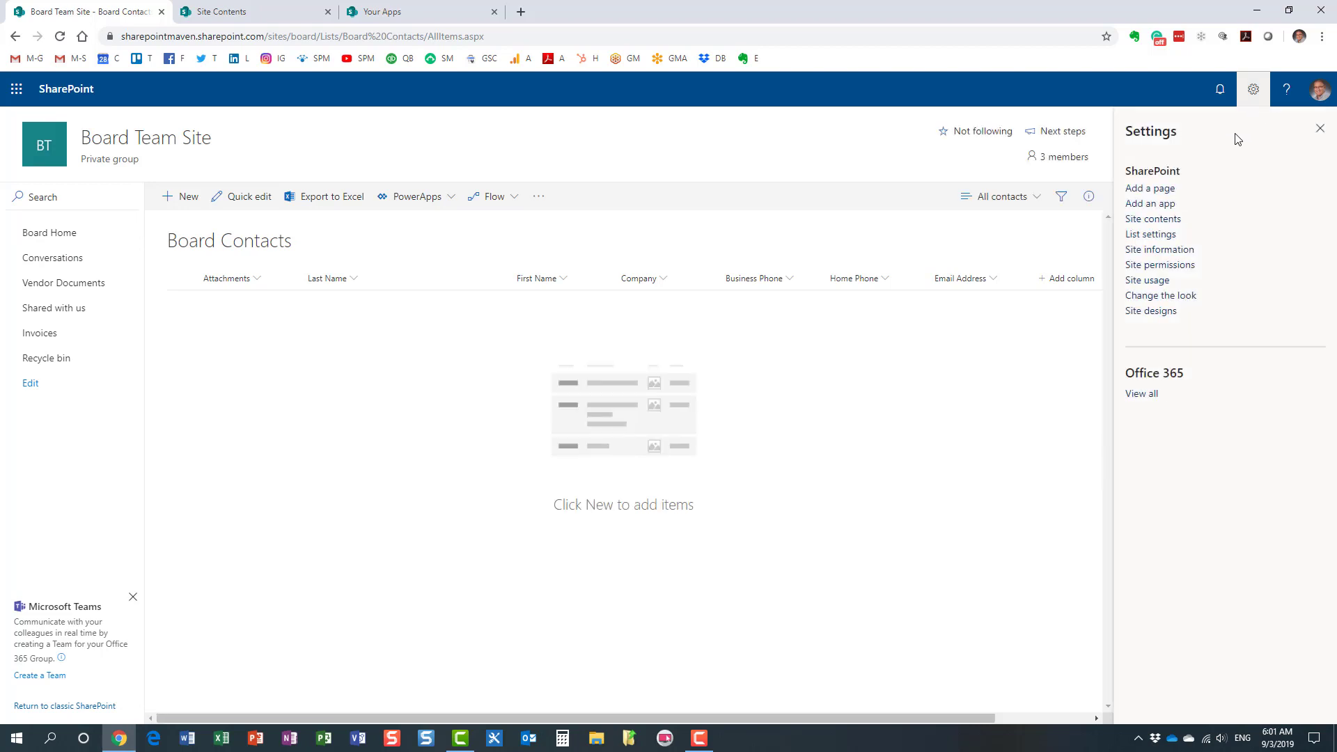
{"action": "left_click", "coordinate": [1158, 205]}
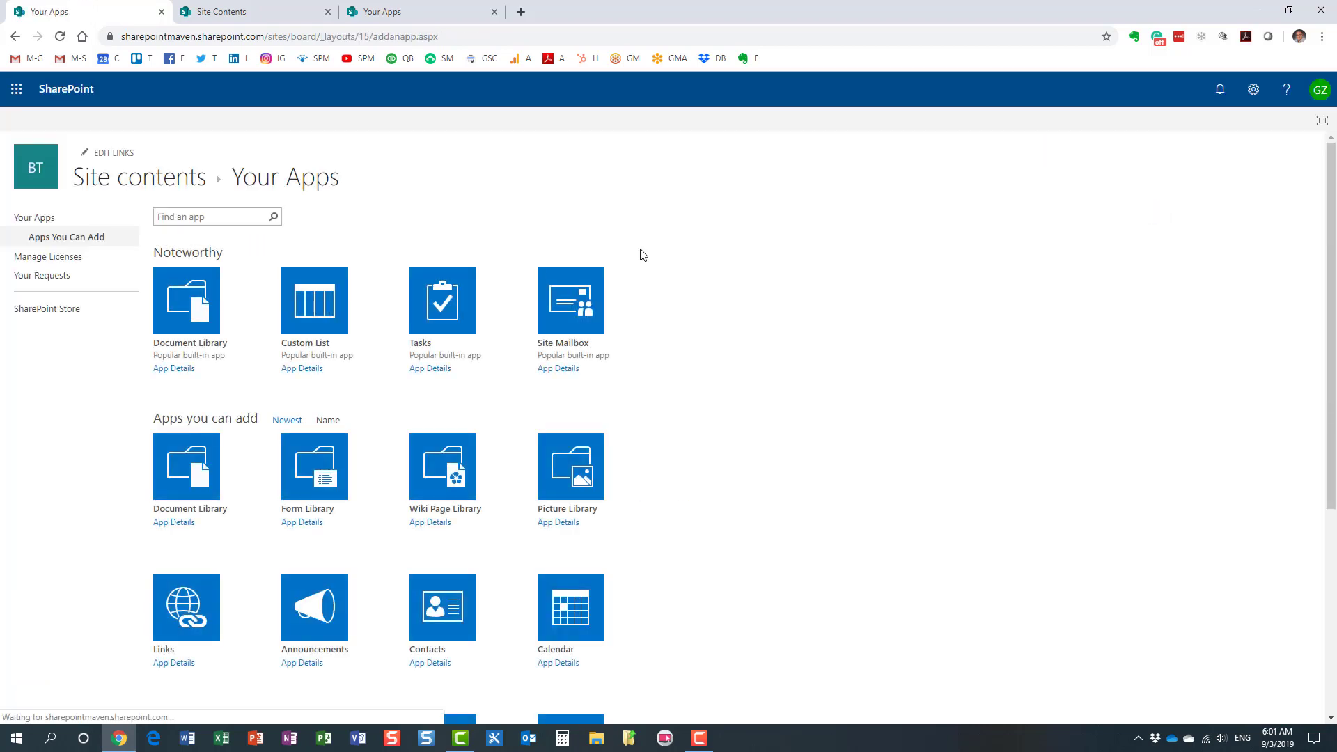
{"action": "left_click", "coordinate": [459, 311]}
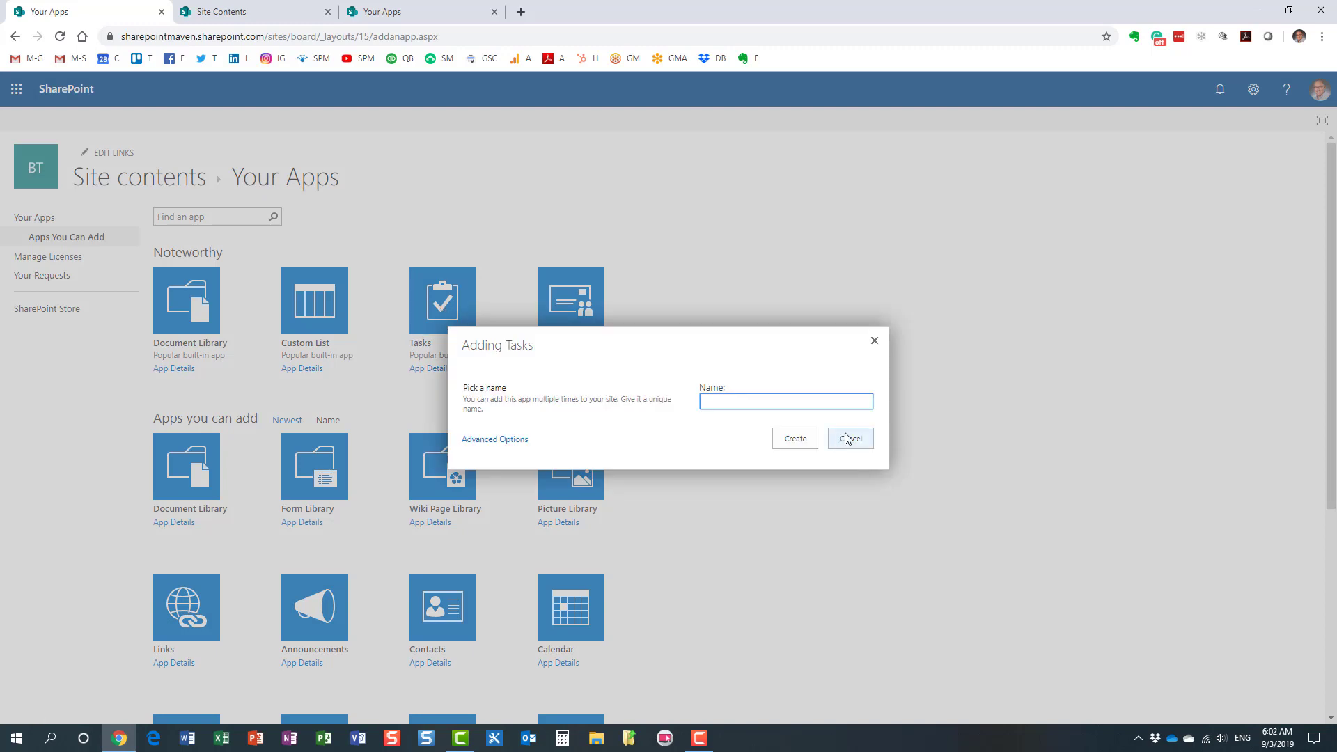
{"action": "type", "text": "Board Tasks"}
{"action": "left_click", "coordinate": [801, 440]}
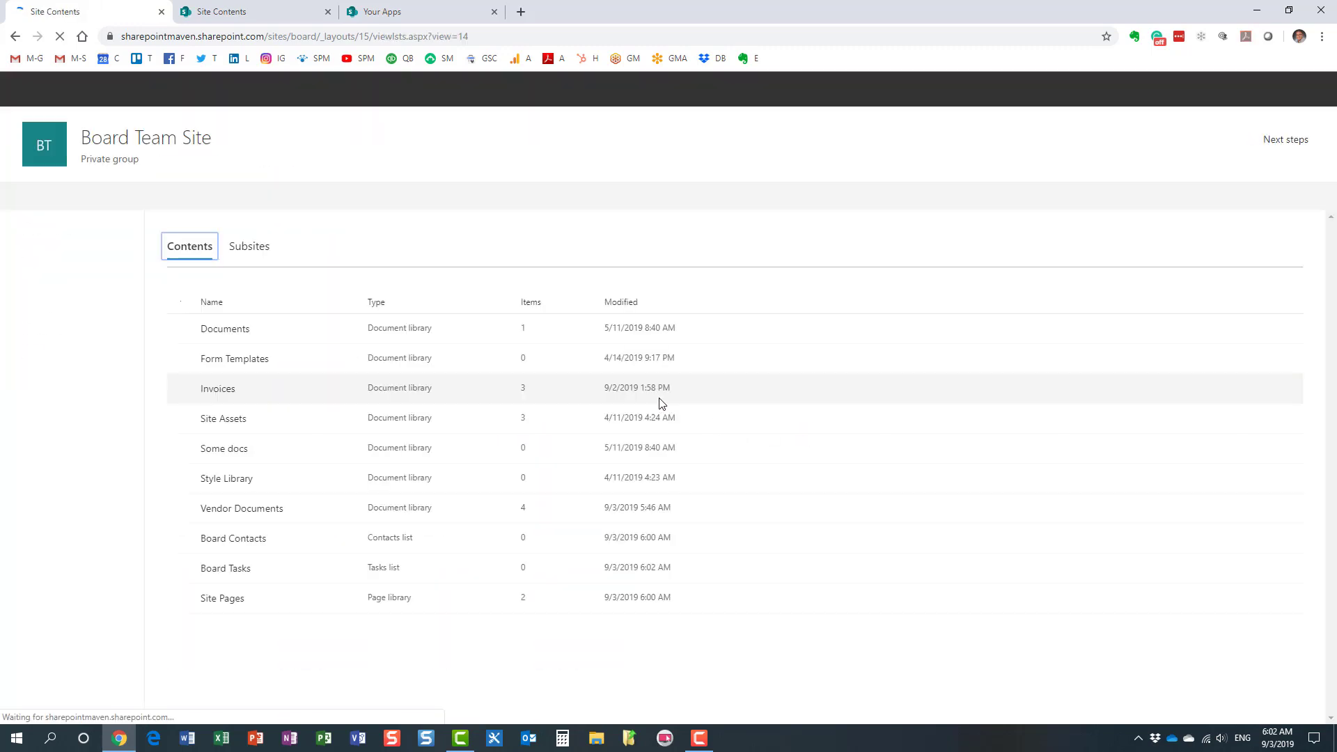
{"action": "left_click", "coordinate": [240, 572]}
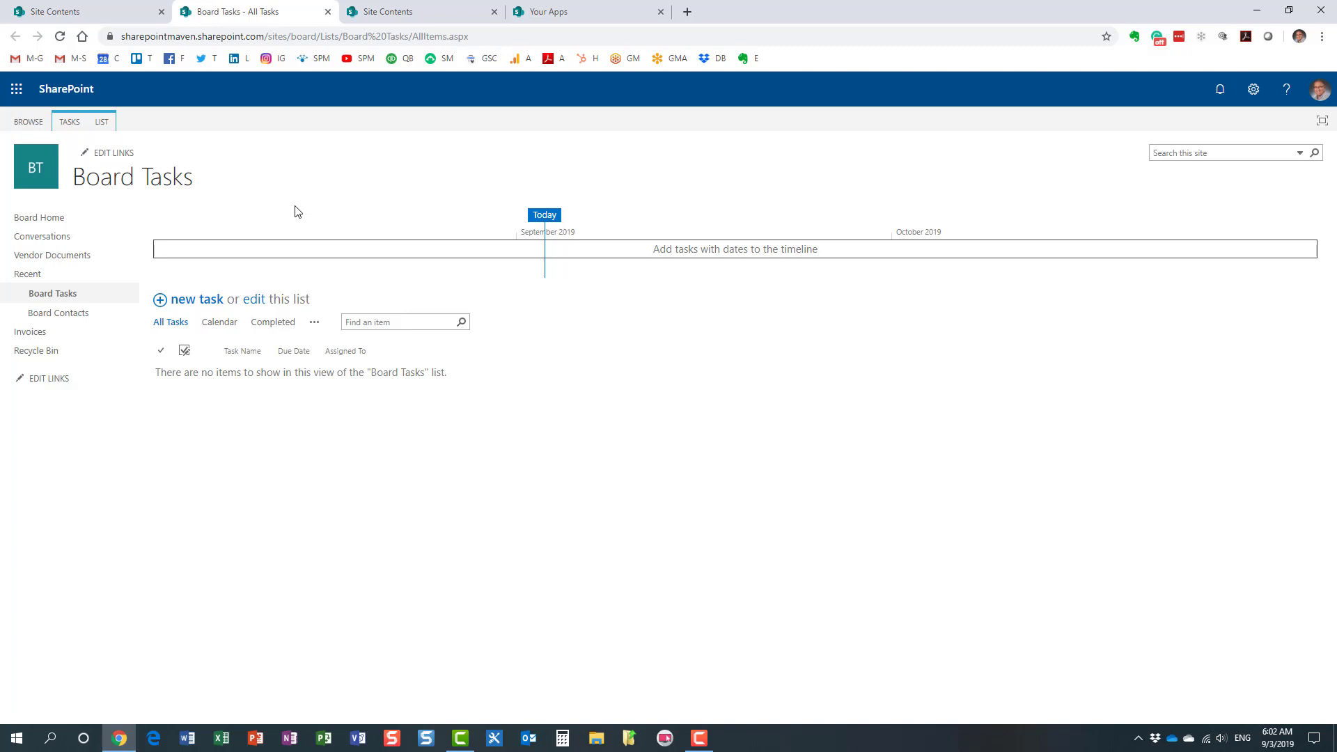
Step: Insert a List web part below the Board Contacts section of the Board home page and leave edit mode
{"action": "left_click", "coordinate": [42, 218]}
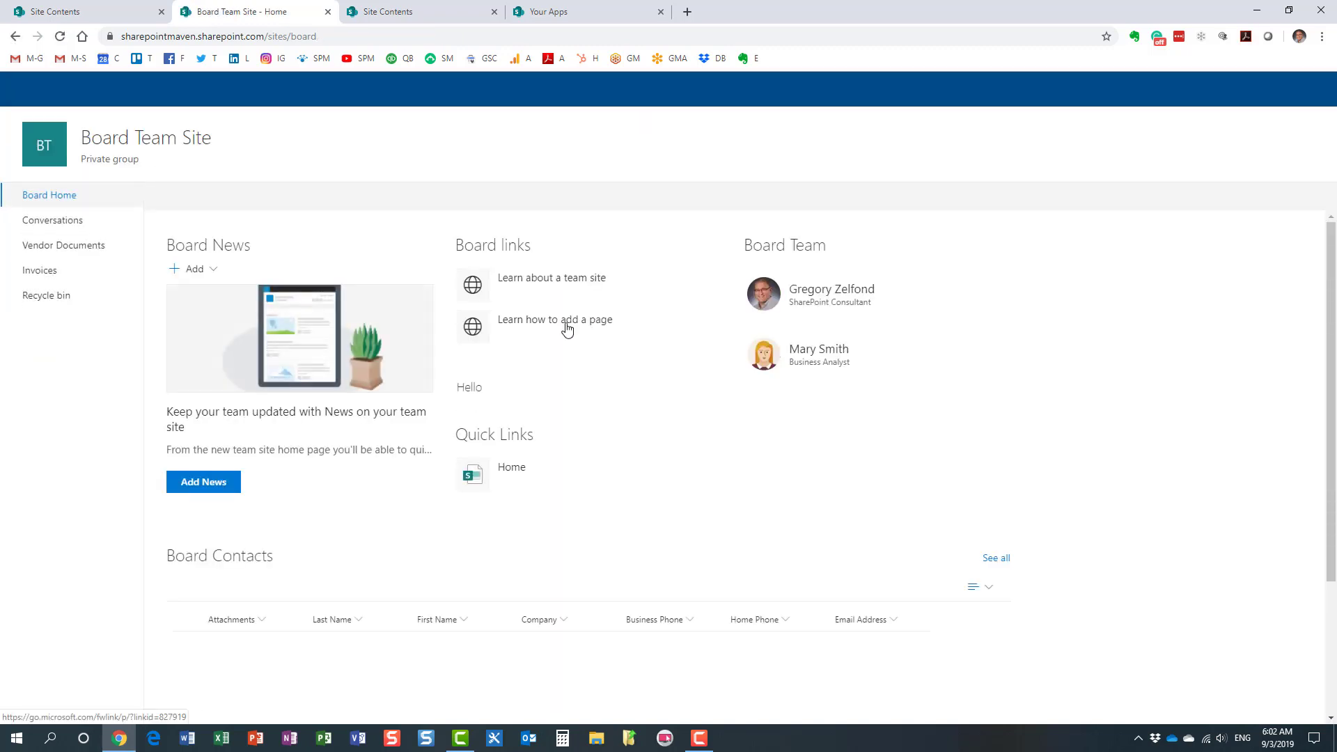
{"action": "left_click", "coordinate": [1295, 196]}
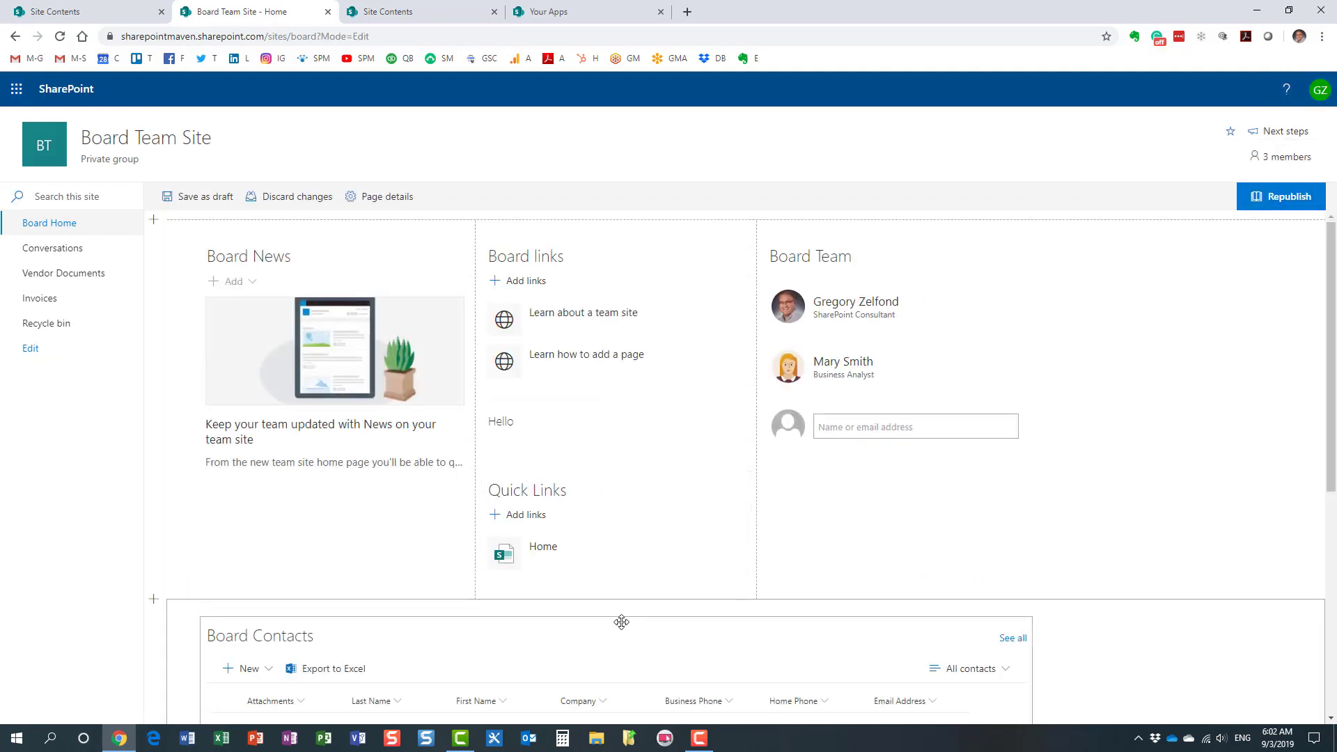
{"action": "scroll", "coordinate": [627, 619], "scroll_direction": "down", "scroll_amount": 3}
{"action": "scroll", "coordinate": [655, 599], "scroll_direction": "down", "scroll_amount": 3}
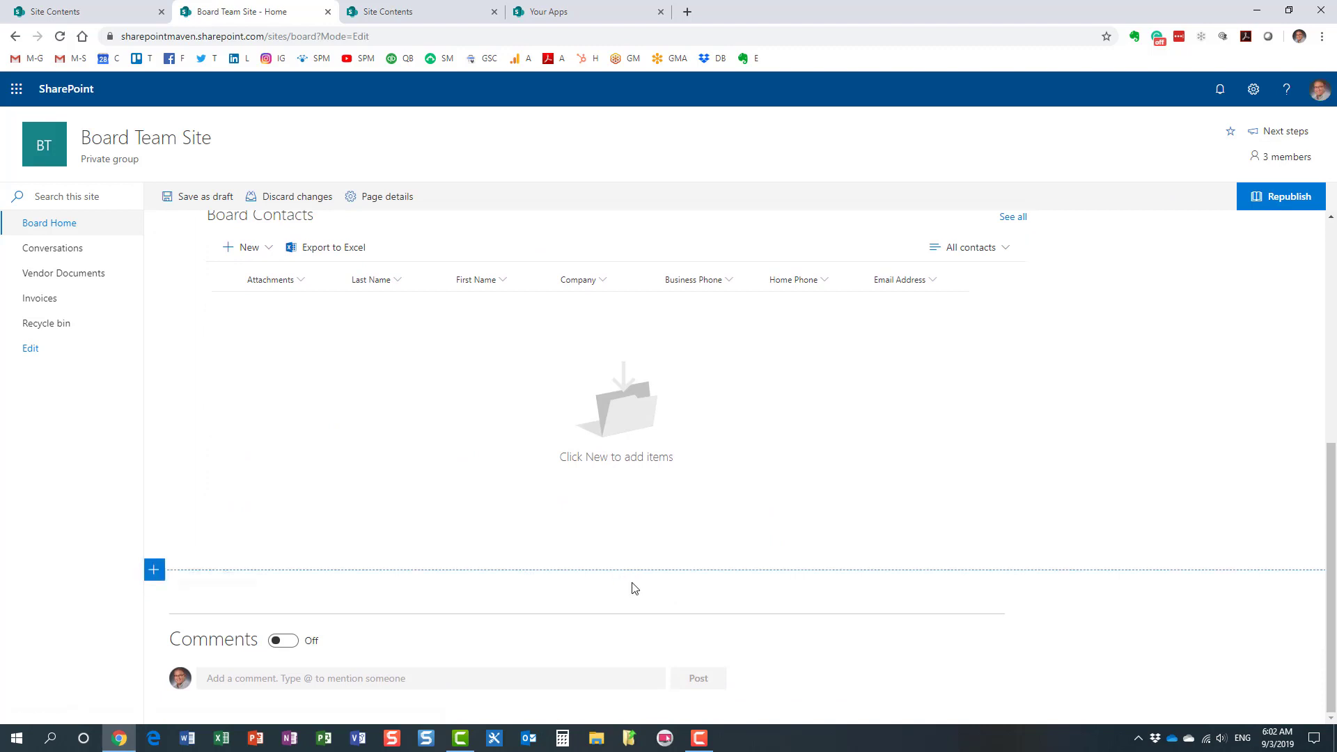
{"action": "left_click", "coordinate": [616, 592]}
{"action": "left_click_drag", "start_coordinate": [712, 400], "coordinate": [718, 487]}
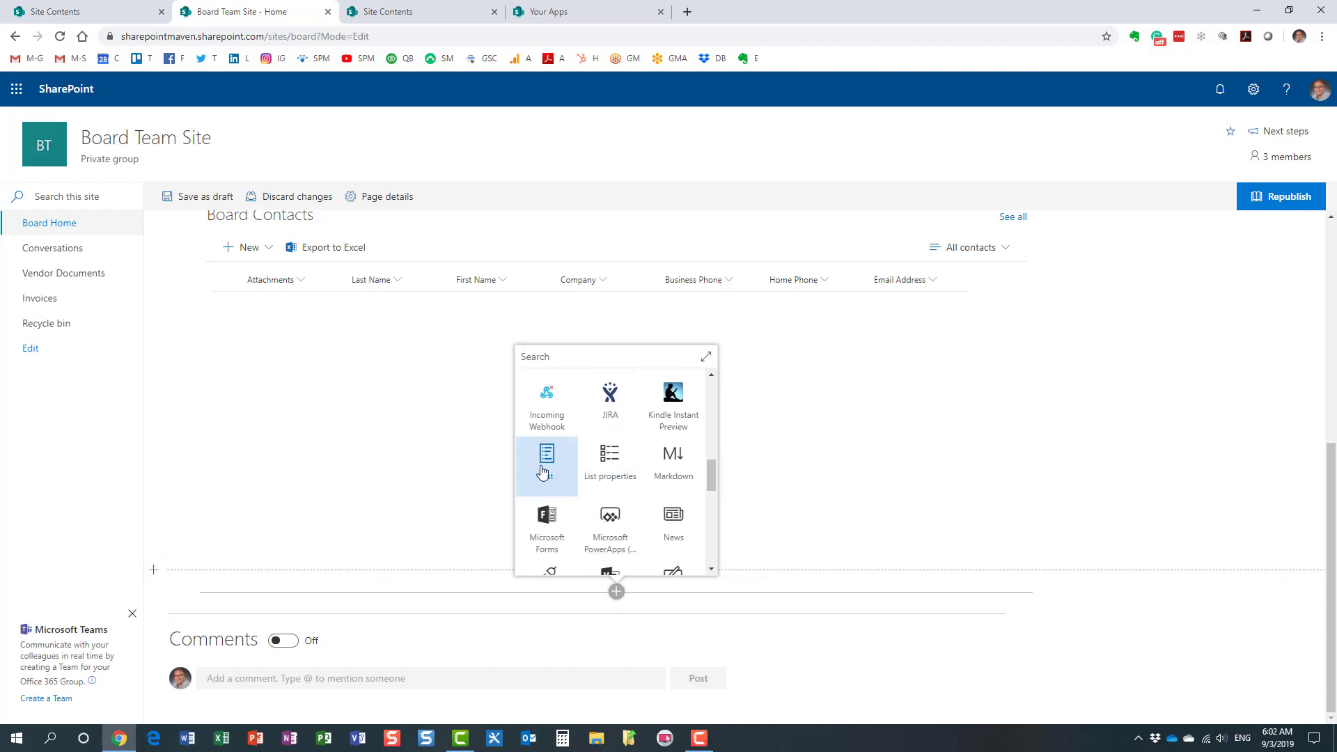
{"action": "left_click", "coordinate": [542, 463]}
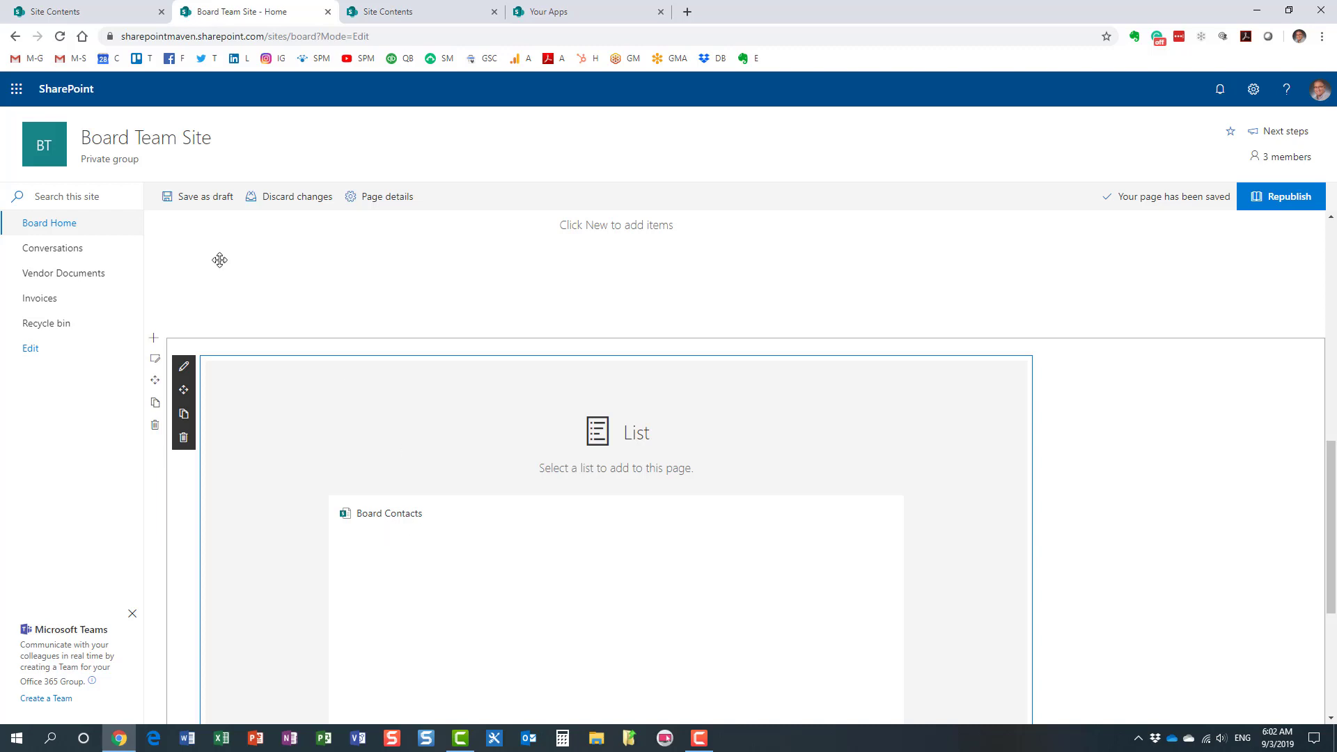
{"action": "left_click", "coordinate": [56, 223]}
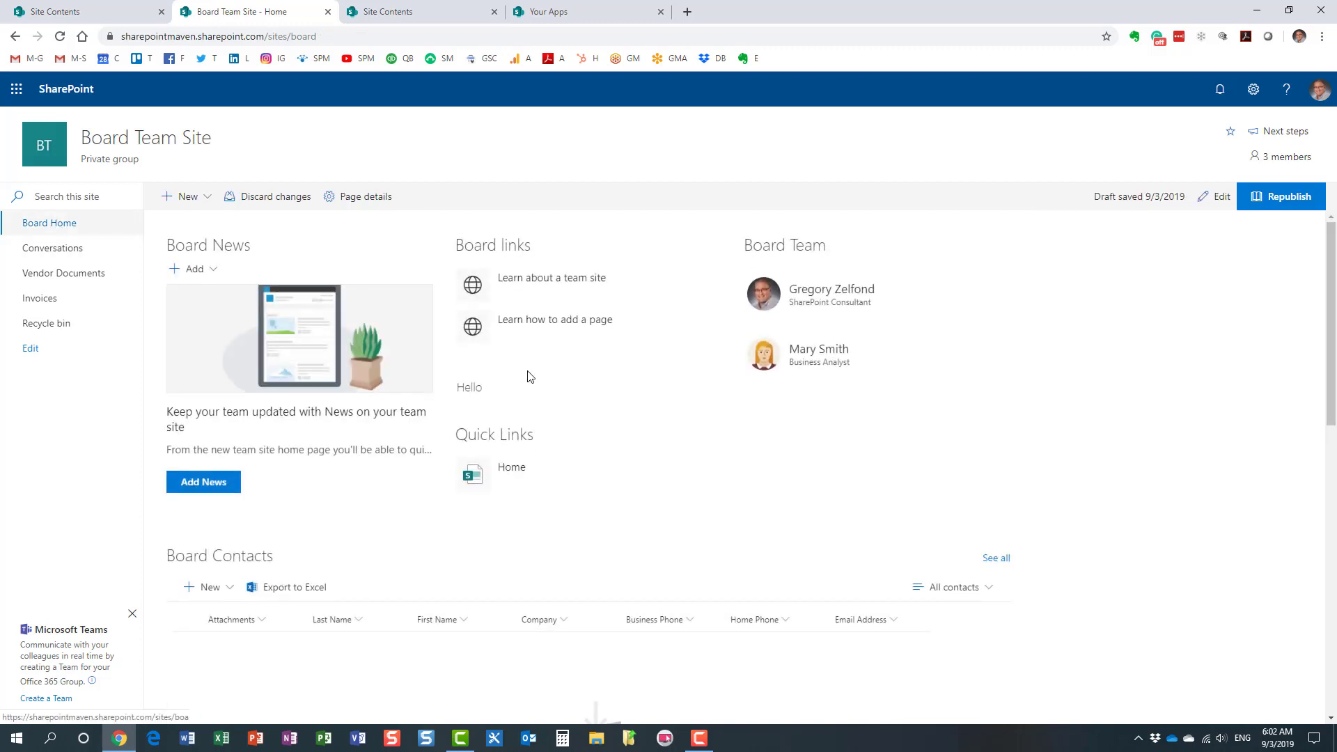
Step: Open the Board Tasks list from the site contents and copy its web address
{"action": "left_click", "coordinate": [1253, 88]}
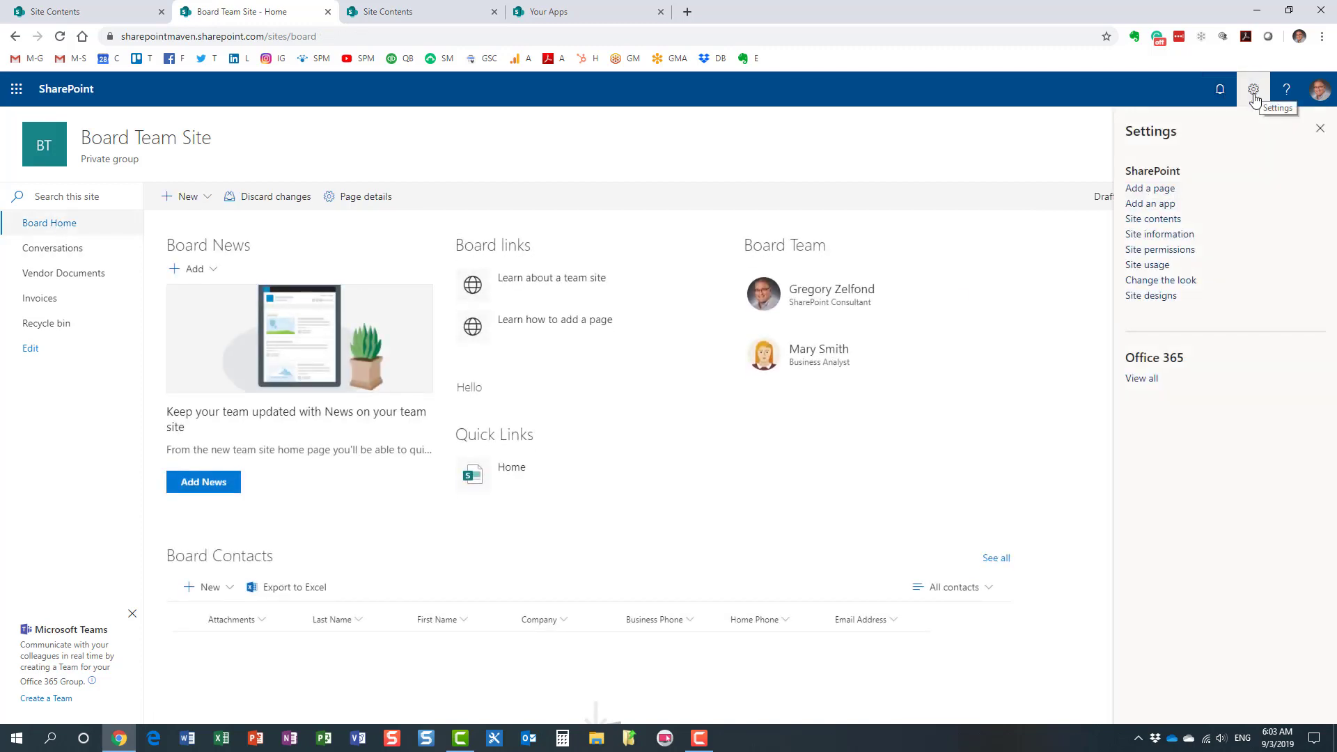
{"action": "left_click", "coordinate": [1177, 219]}
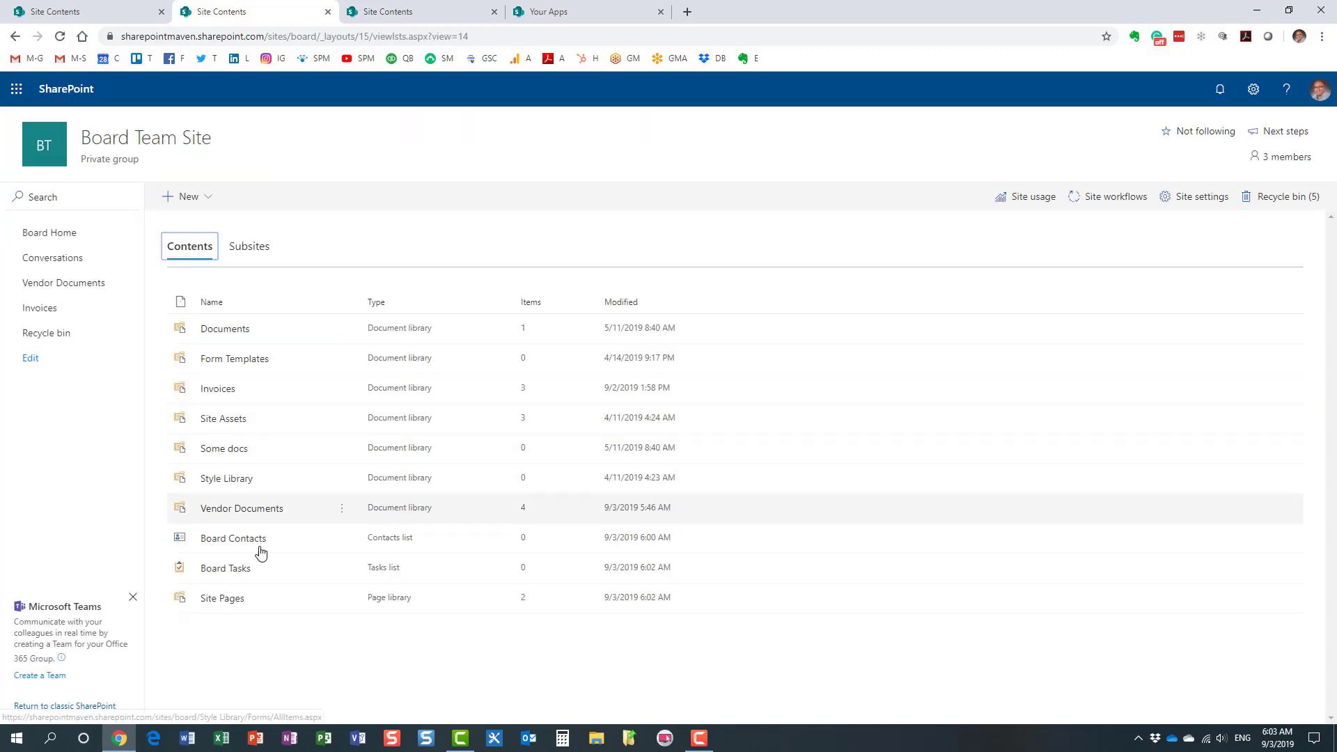
{"action": "left_click", "coordinate": [240, 569]}
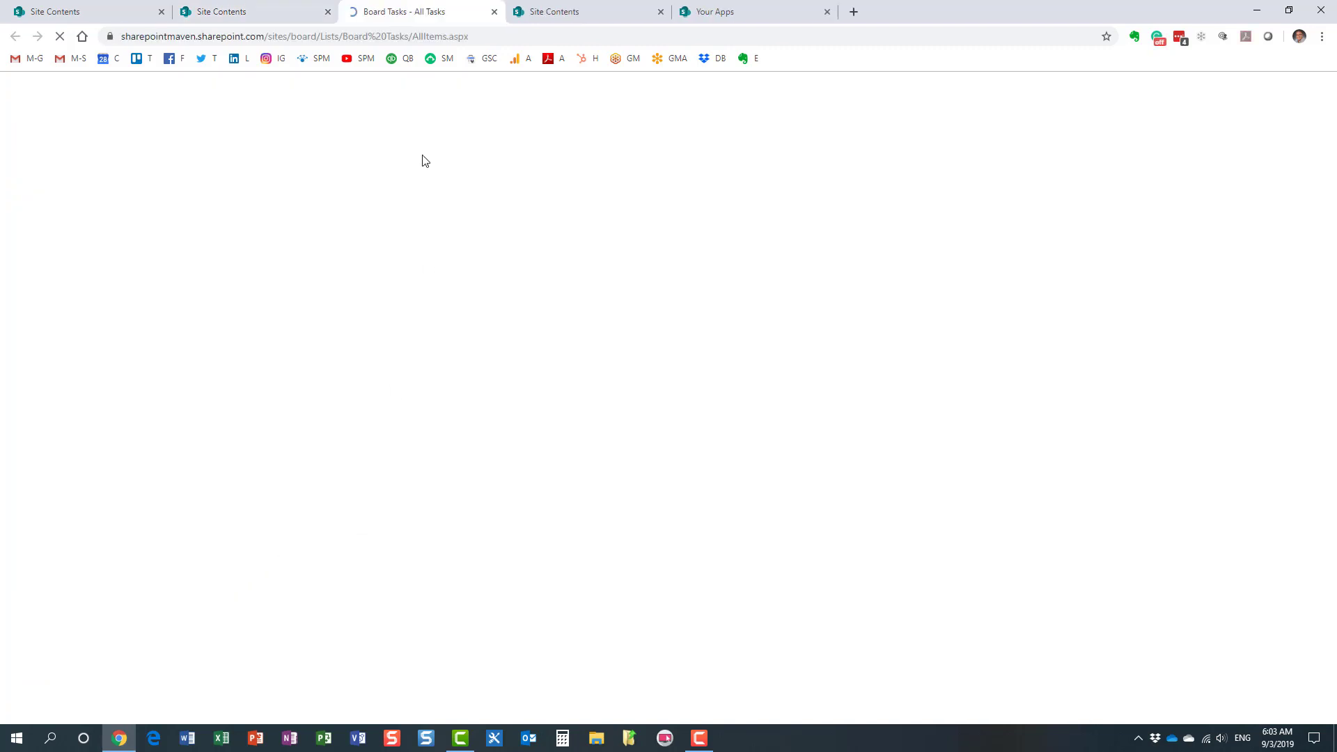
{"action": "left_click", "coordinate": [104, 37]}
{"action": "key", "text": "ctrl+c"}
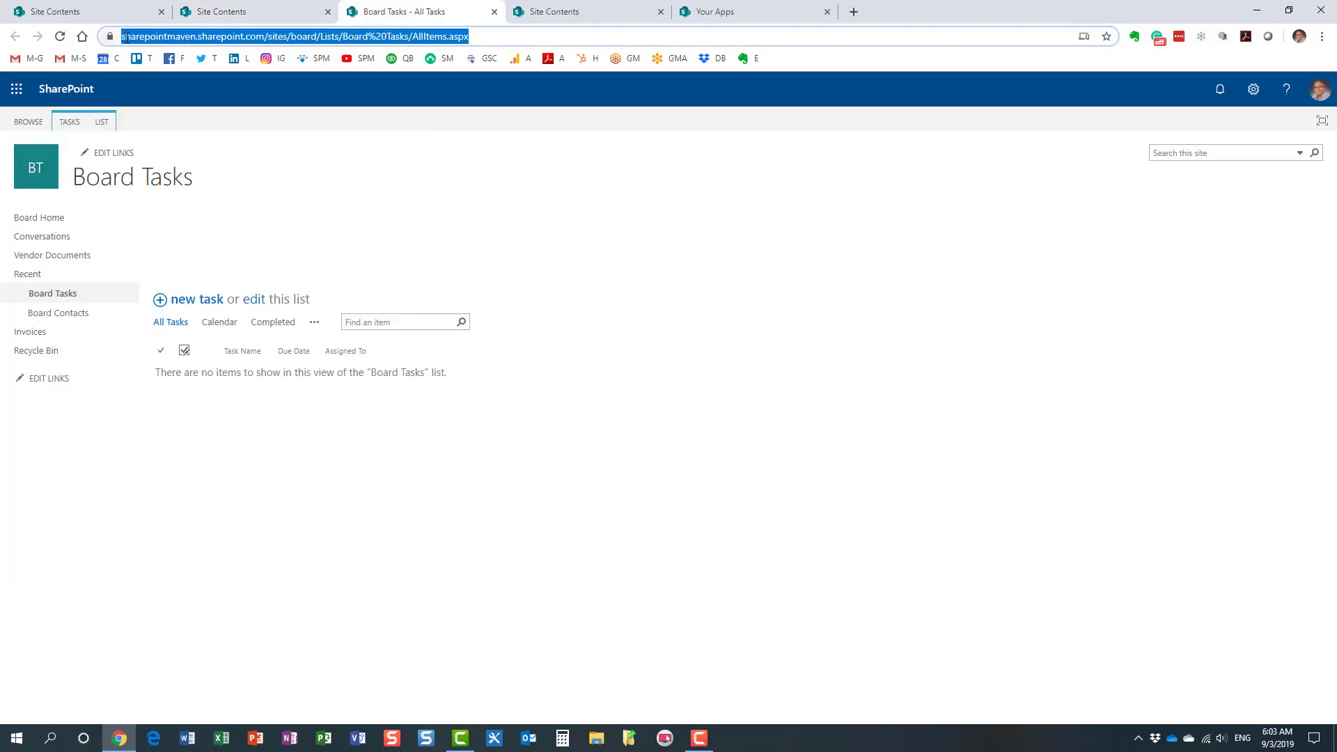
Step: Add a "Tasks" link with the copied Board Tasks address below Invoices in the Board site navigation and save the navigation
{"action": "left_click", "coordinate": [50, 217]}
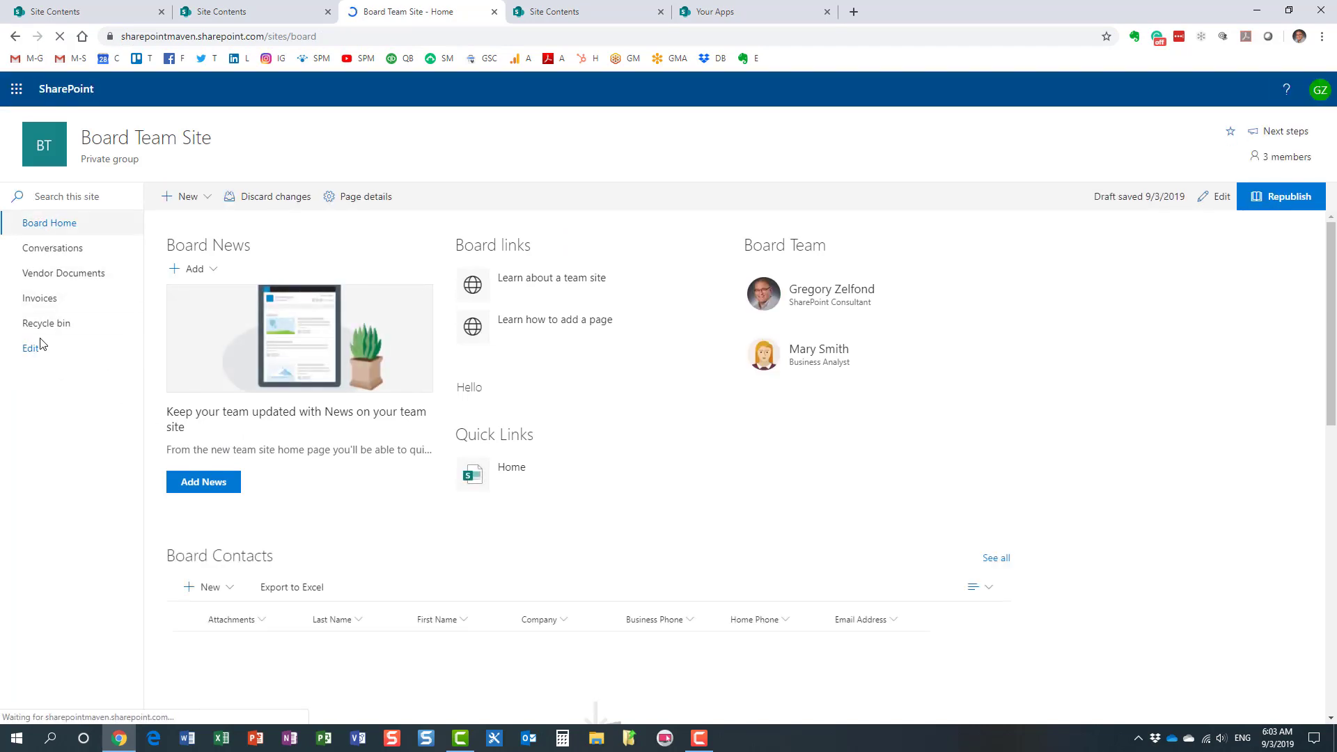
{"action": "left_click", "coordinate": [36, 351]}
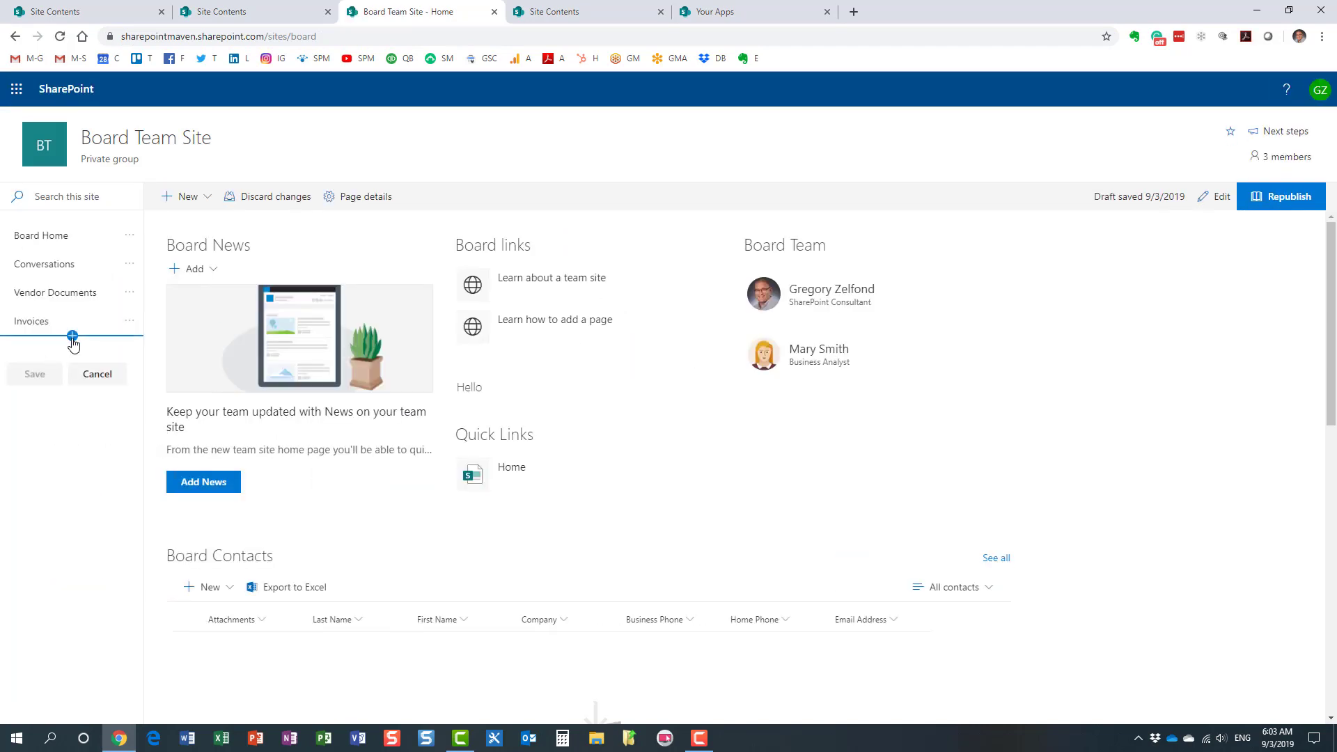
{"action": "left_click", "coordinate": [73, 336]}
{"action": "left_click", "coordinate": [232, 335]}
{"action": "key", "text": "BackSpace"}
{"action": "key", "text": "BackSpace"}
{"action": "key", "text": "BackSpace"}
{"action": "key", "text": "BackSpace"}
{"action": "key", "text": "BackSpace"}
{"action": "key", "text": "BackSpace"}
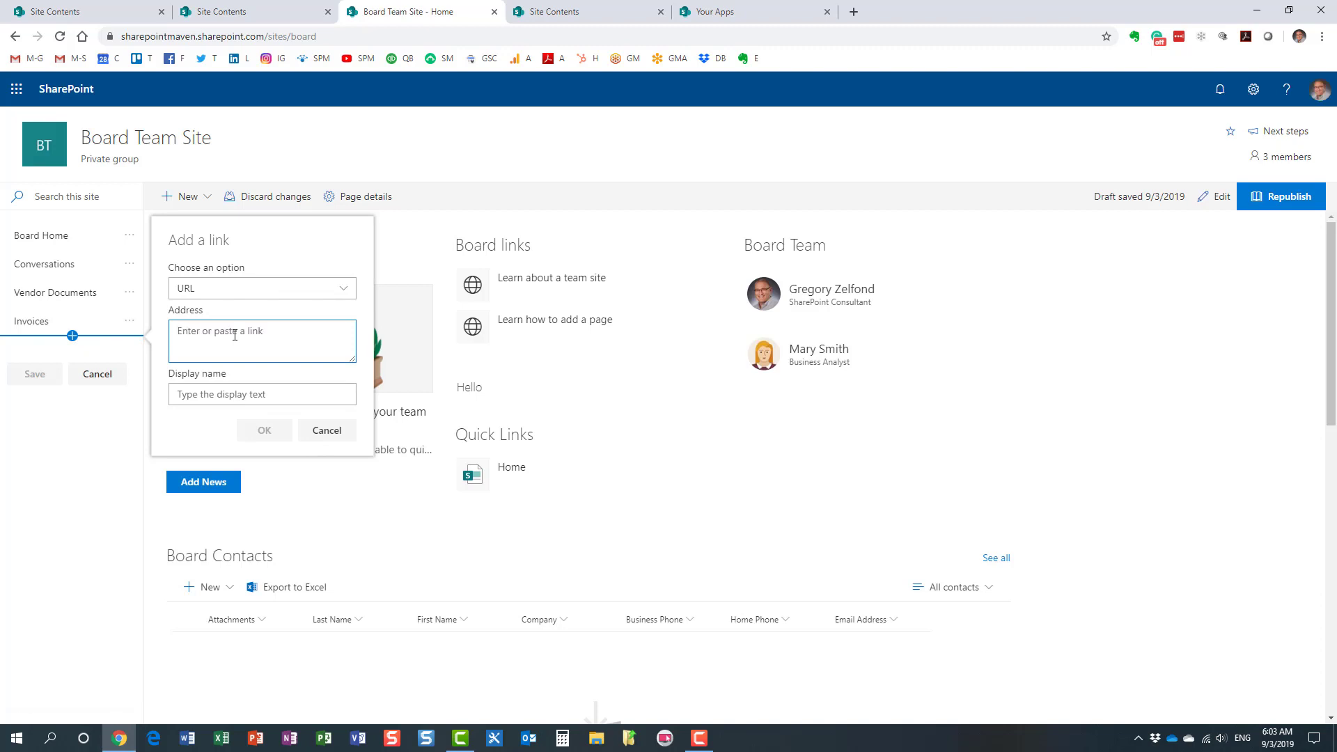
{"action": "key", "text": "ctrl+v"}
{"action": "left_click", "coordinate": [225, 393]}
{"action": "type", "text": "T"}
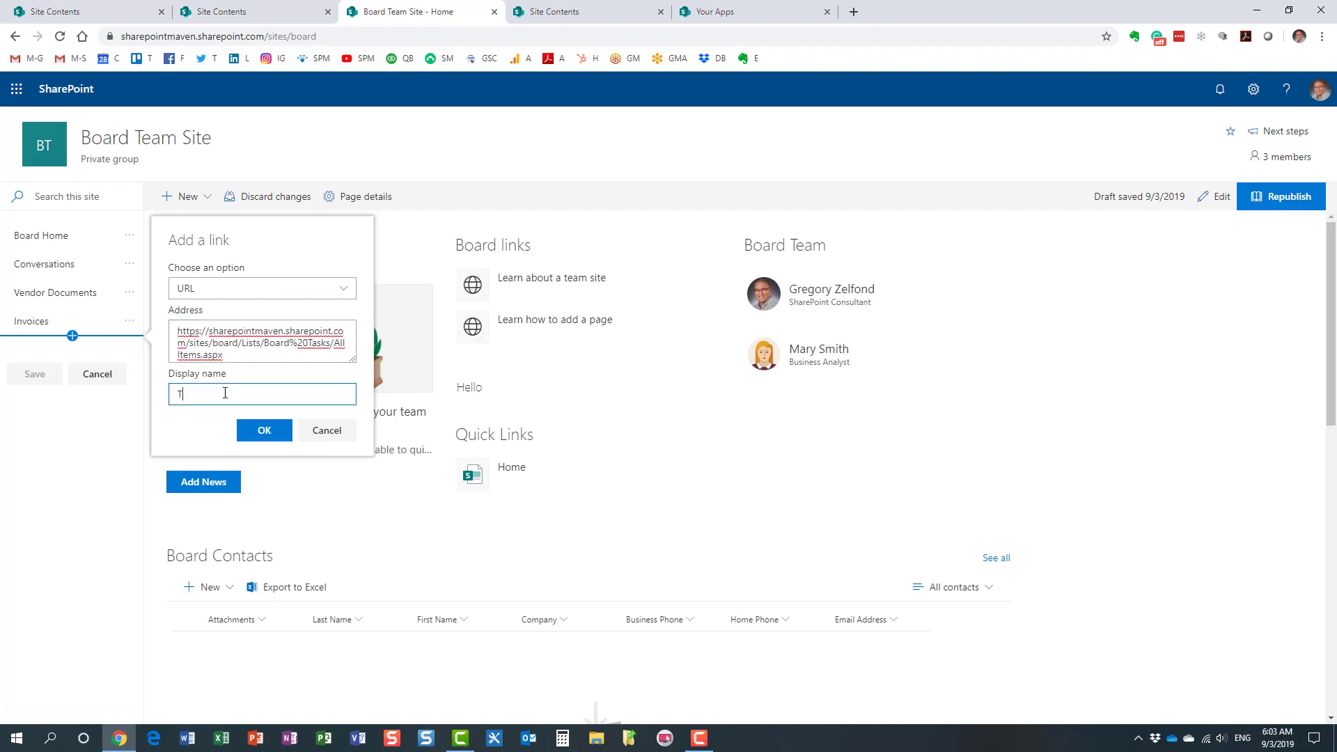
{"action": "left_click", "coordinate": [264, 430]}
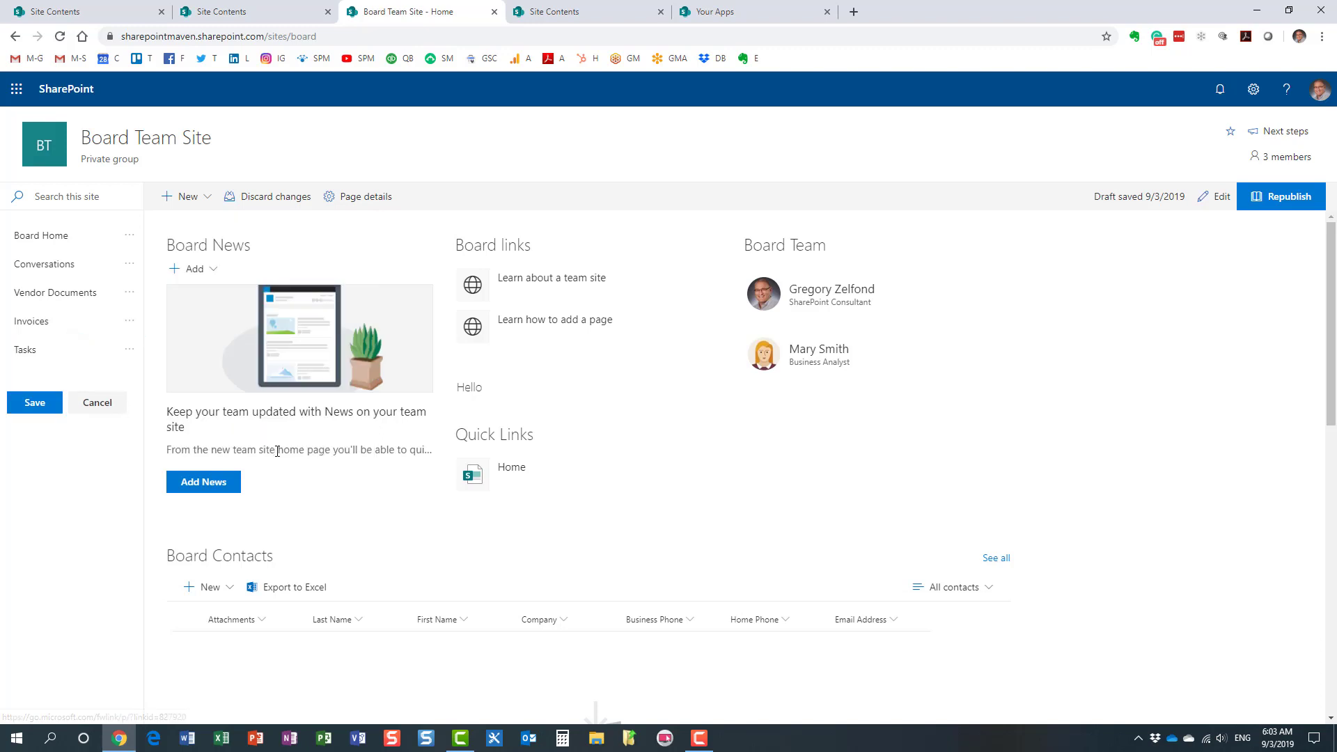
{"action": "left_click", "coordinate": [43, 403]}
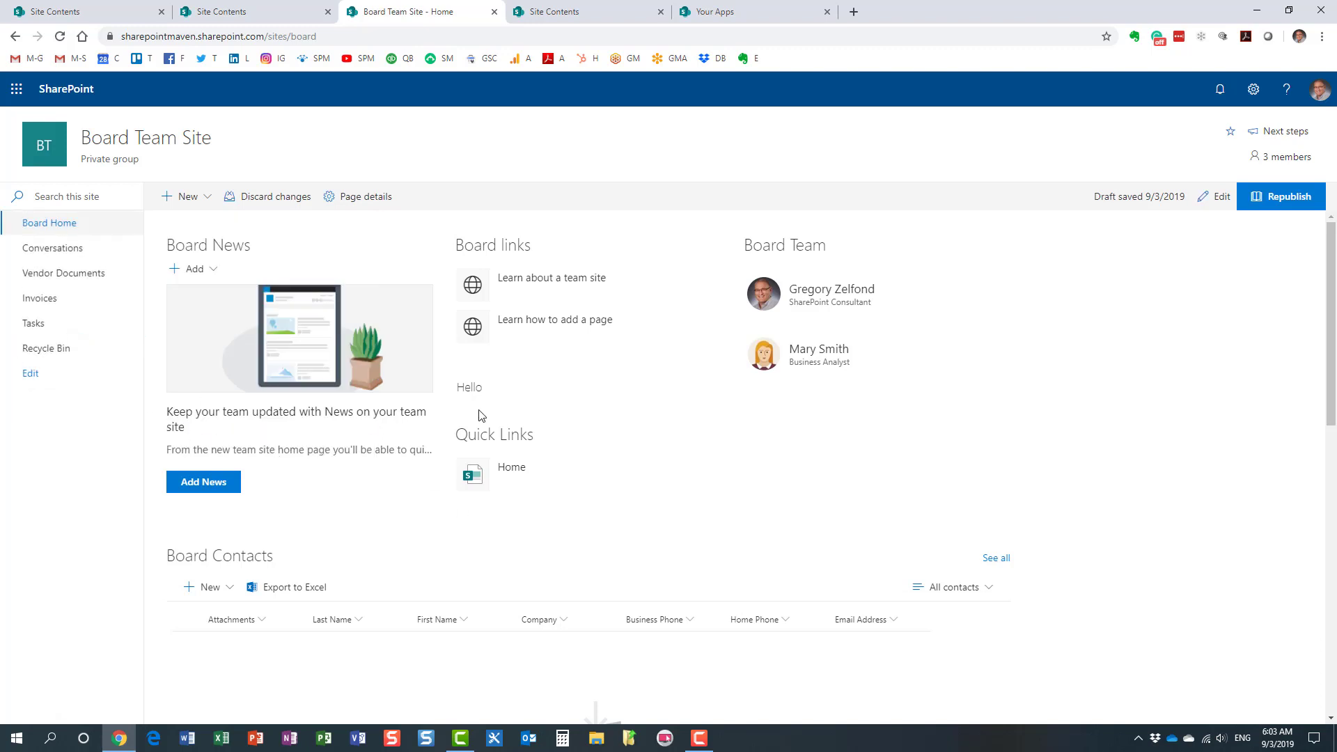
Step: Add a link titled "Tasks" with the copied Board Tasks address to the Board home page's Quick Links web part and republish the page
{"action": "left_click", "coordinate": [1217, 200]}
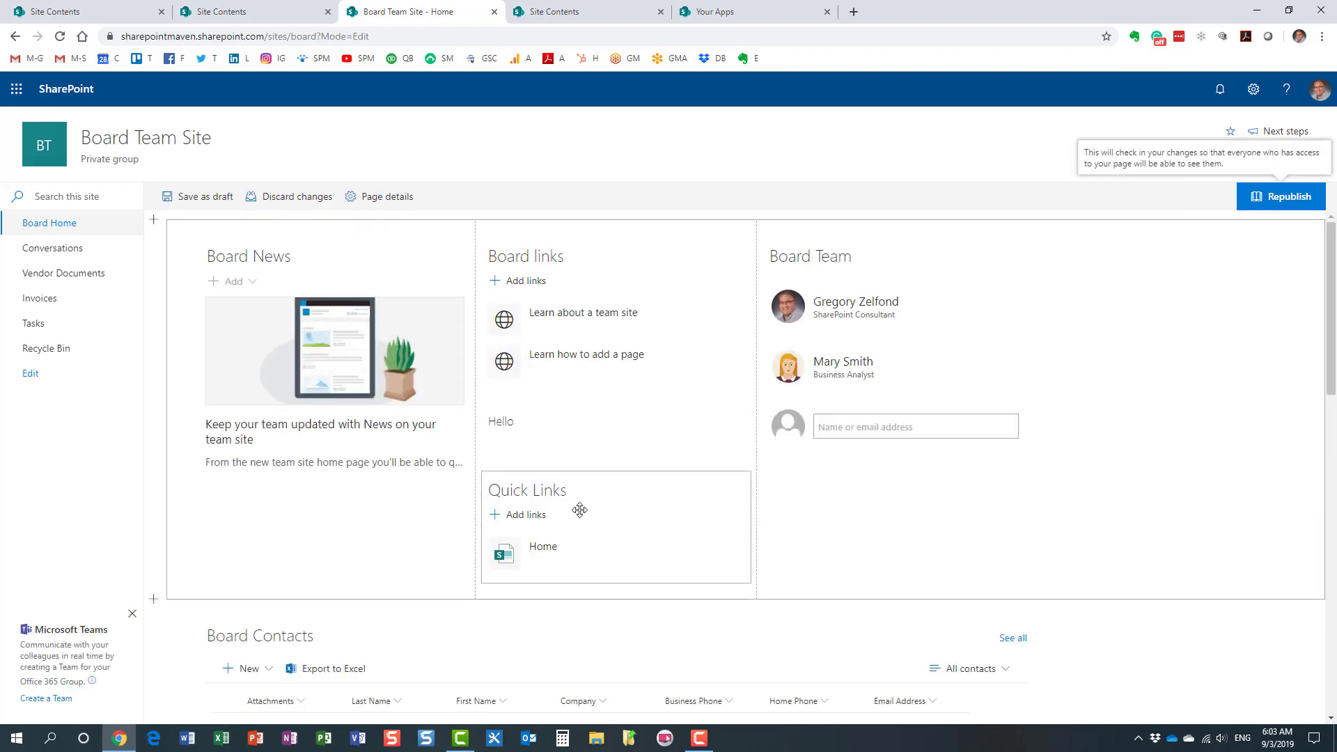
{"action": "left_click", "coordinate": [523, 515]}
{"action": "left_click", "coordinate": [524, 516]}
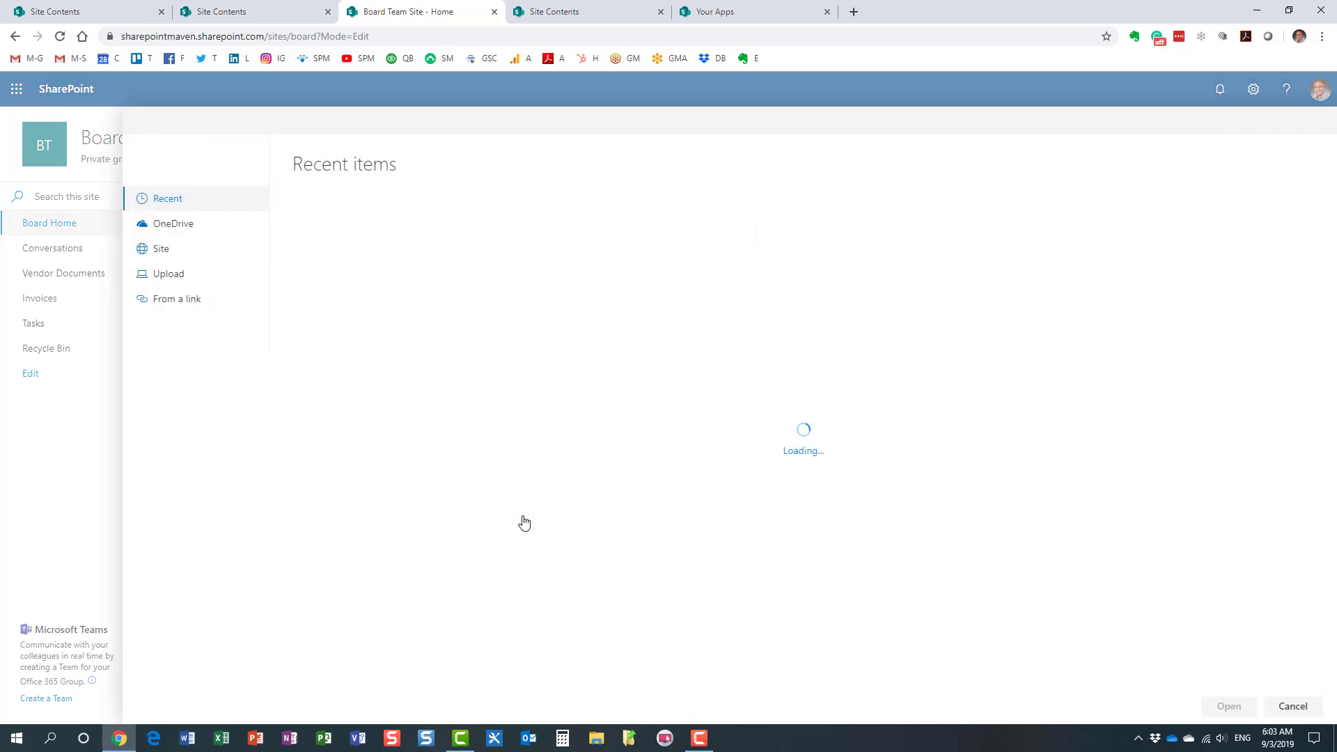
{"action": "left_click", "coordinate": [183, 303]}
{"action": "left_click_drag", "start_coordinate": [340, 220], "coordinate": [286, 224]}
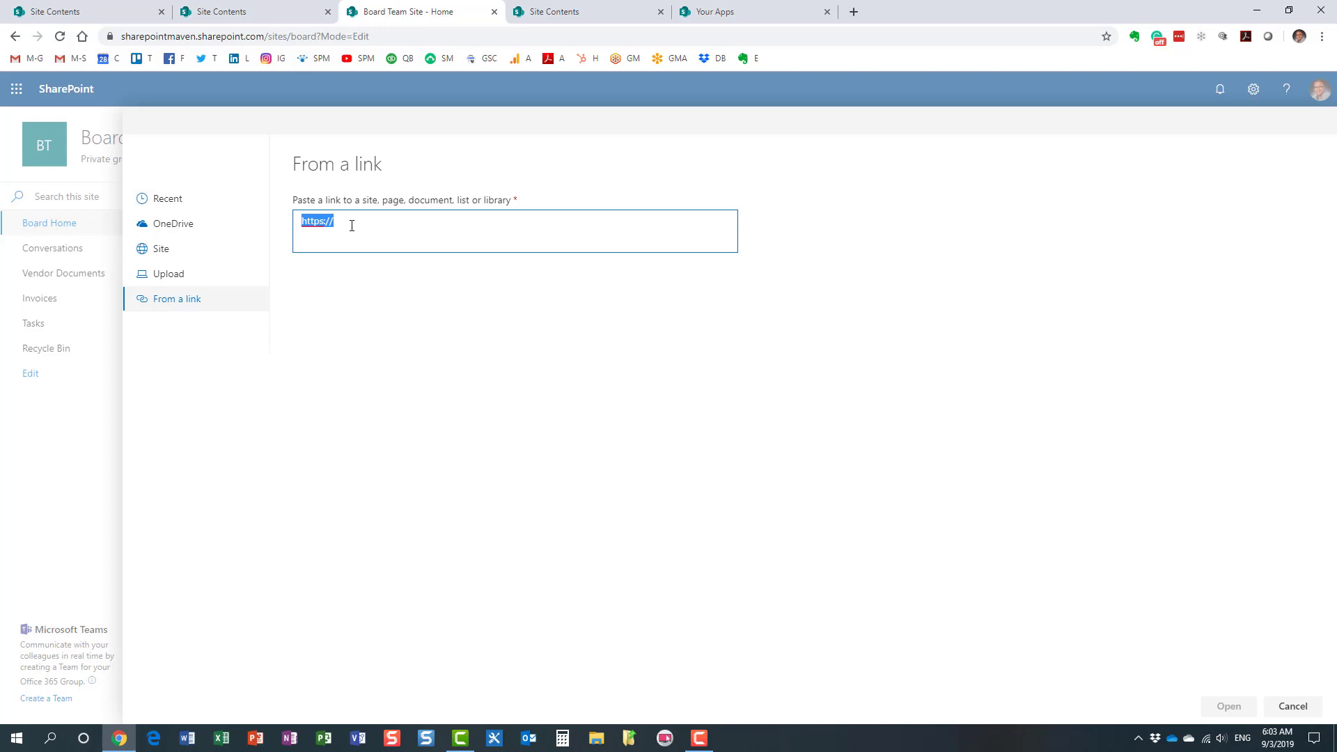
{"action": "key", "text": "ctrl+v"}
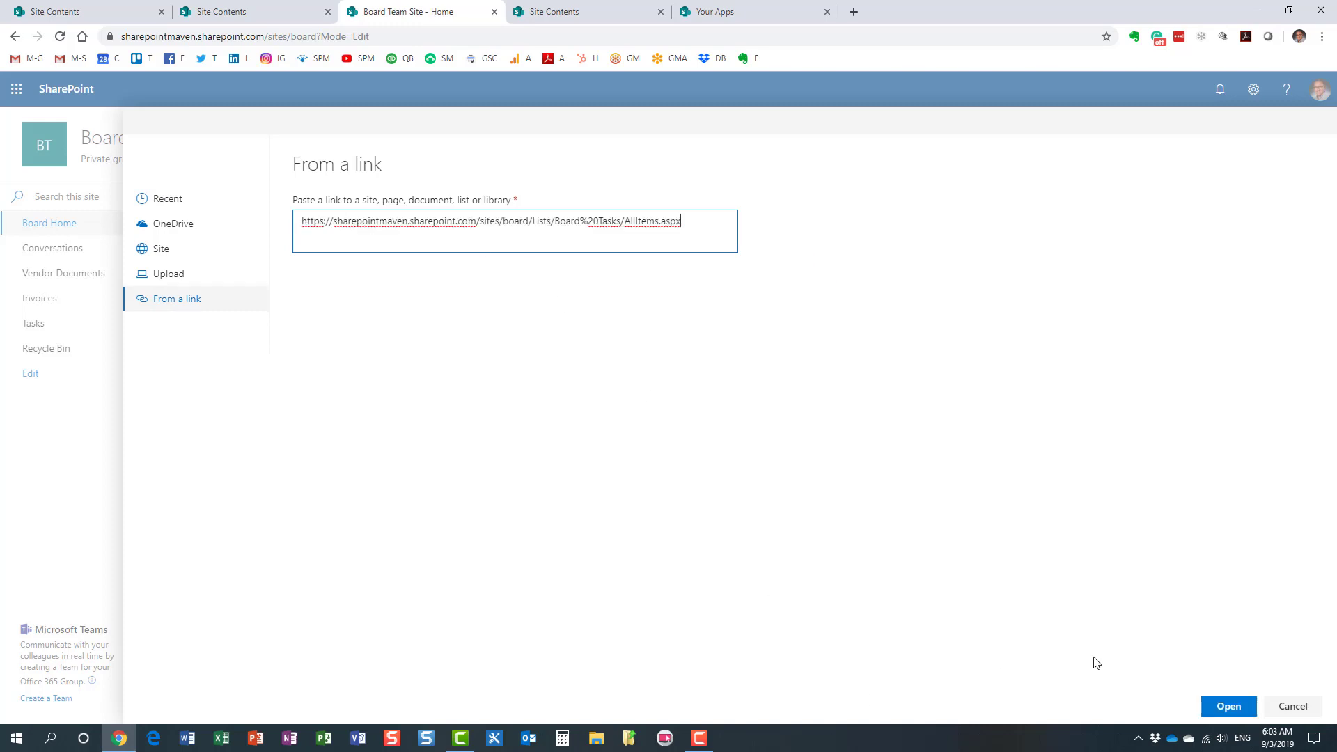
{"action": "left_click", "coordinate": [1226, 707]}
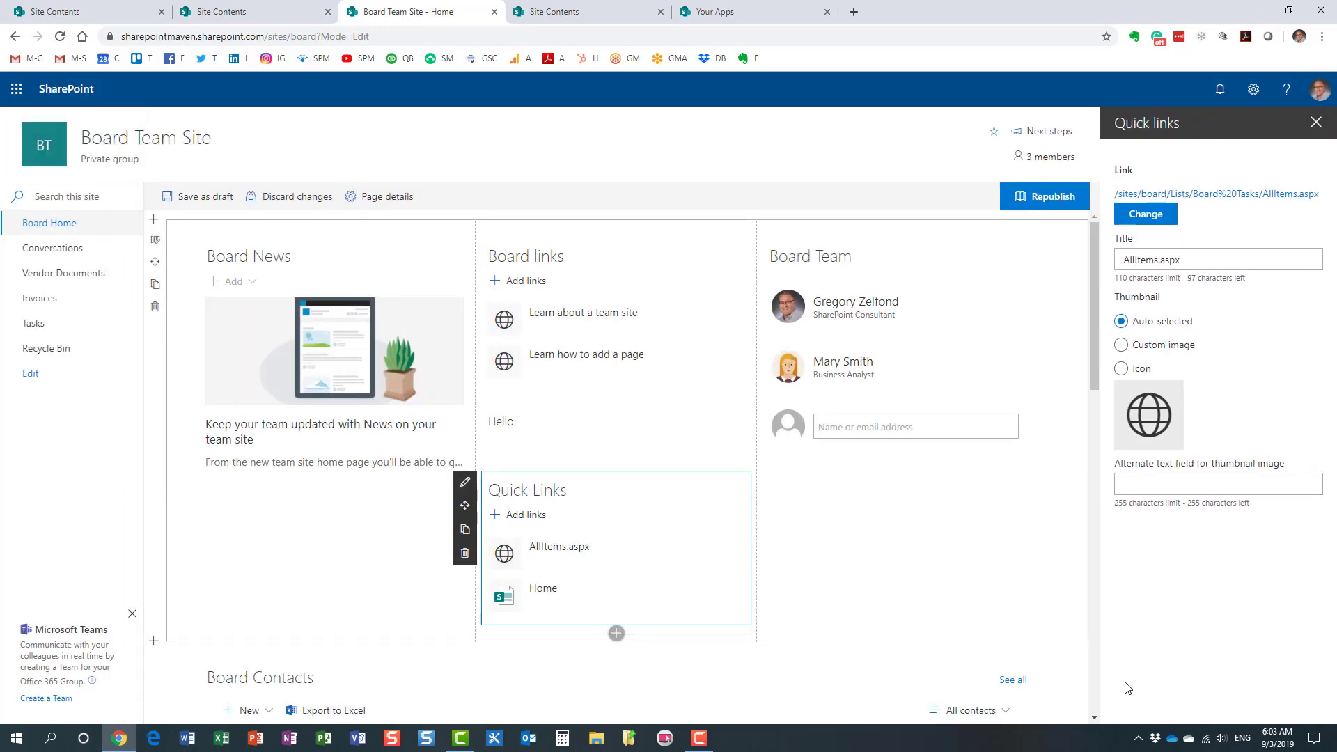
{"action": "type", "text": "Tasks"}
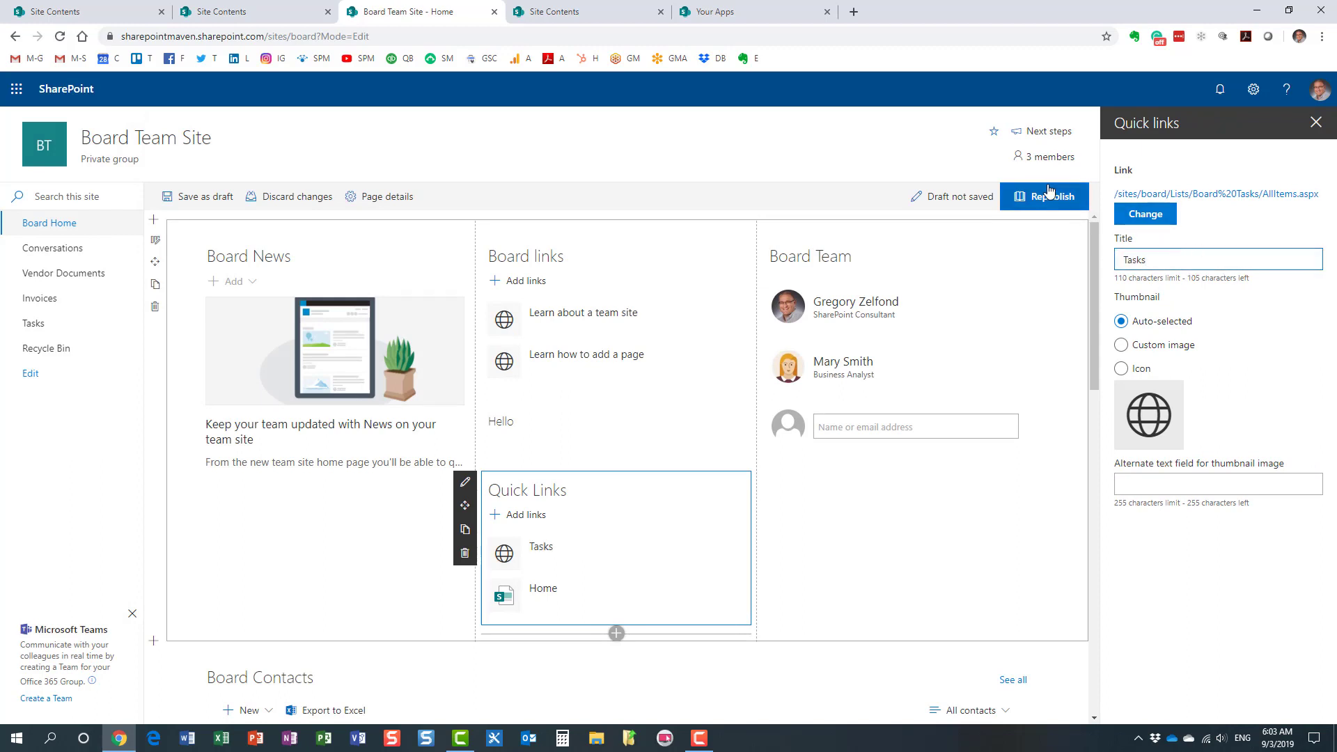
{"action": "left_click", "coordinate": [1052, 198]}
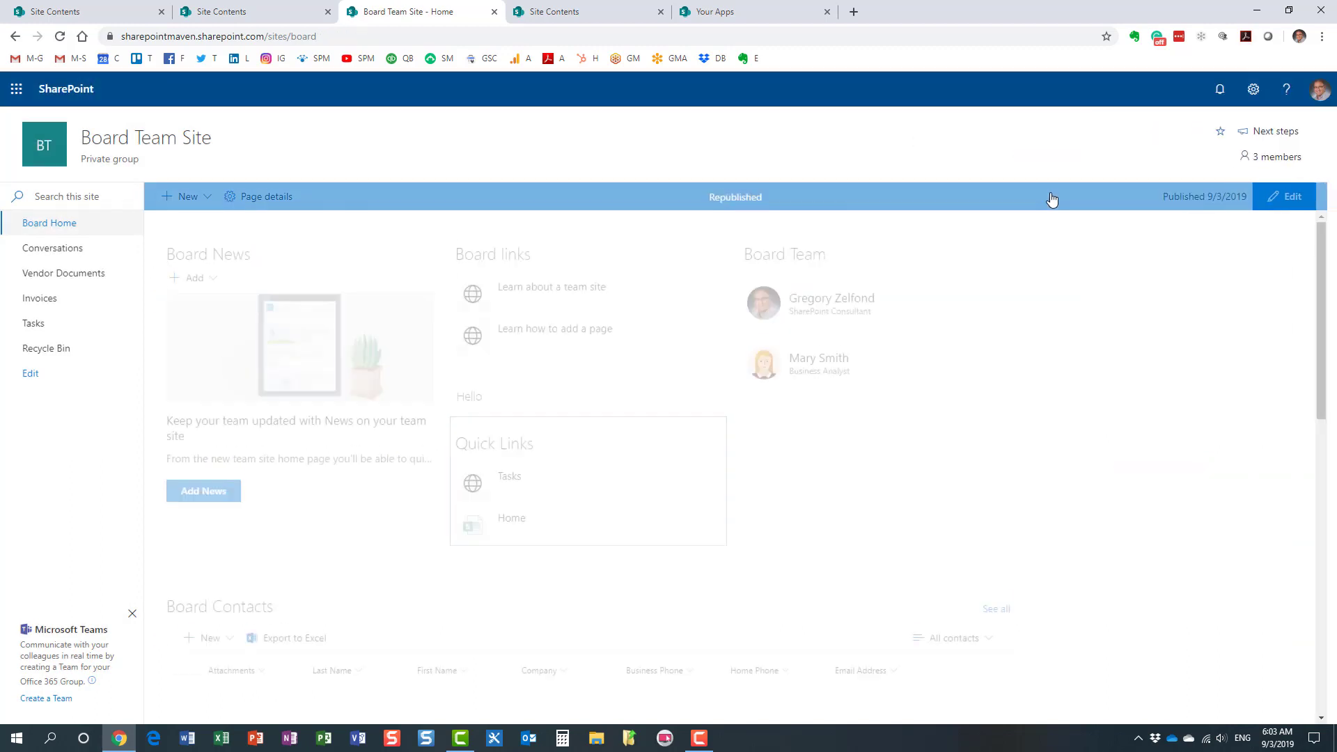
Step: Open the Board Tasks list through the new Tasks quick link and show its list management commands
{"action": "left_click", "coordinate": [502, 471]}
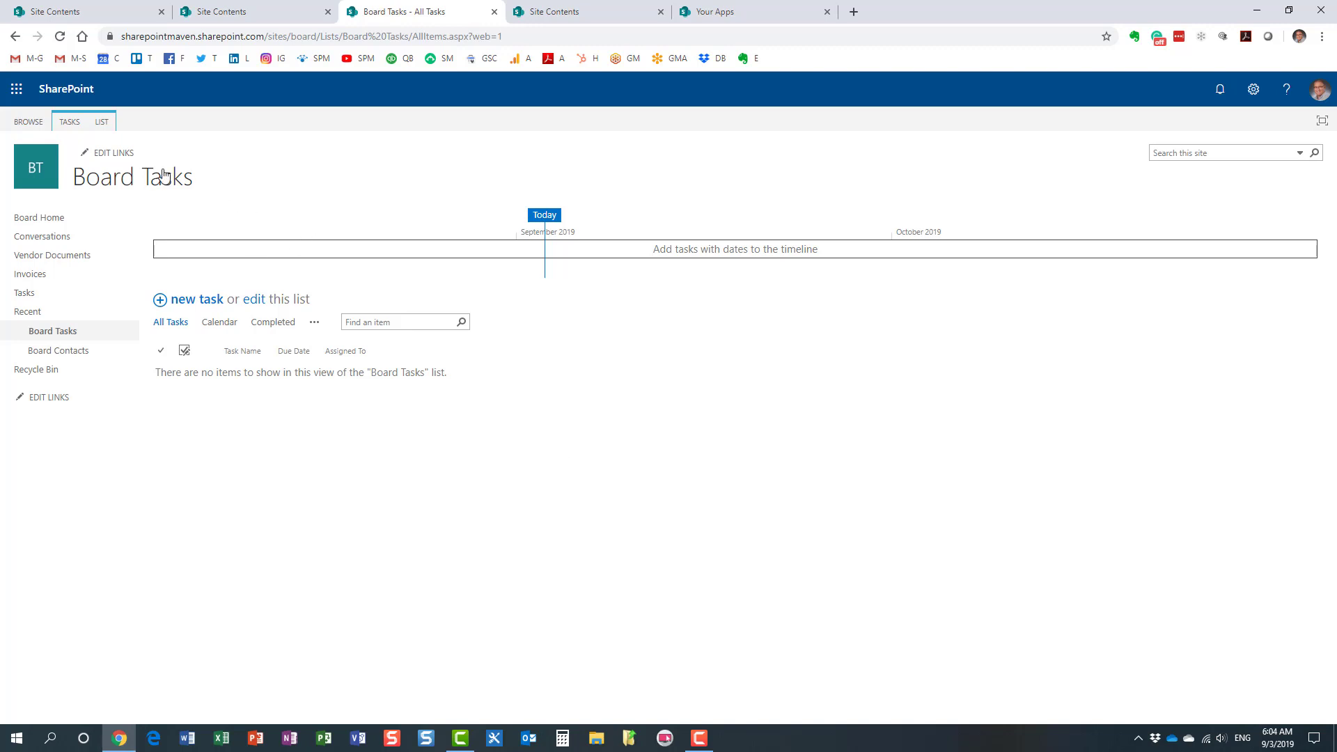
{"action": "left_click", "coordinate": [101, 123]}
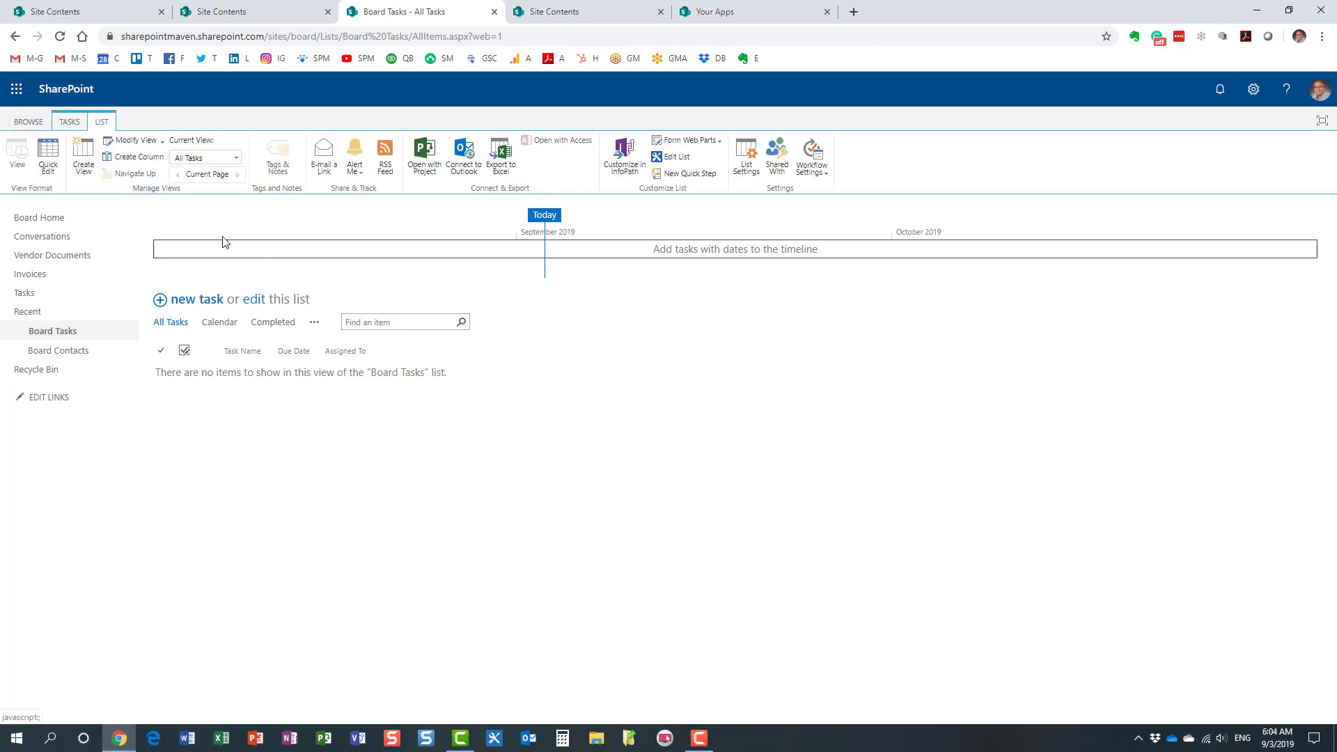